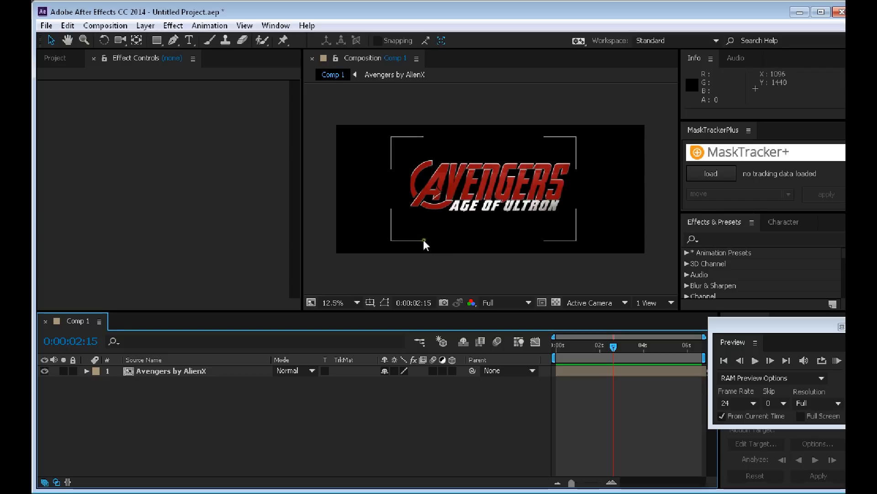
Switch to the Age of Ultron teaser trailer and examine the red lens flare and logo reveal frame by frame around 01:58.
left_click(168, 371)
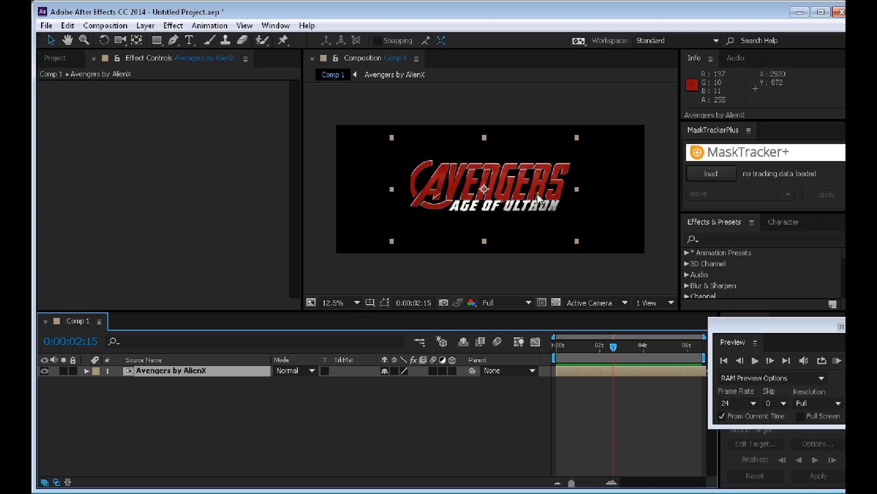
key("ctrl+0")
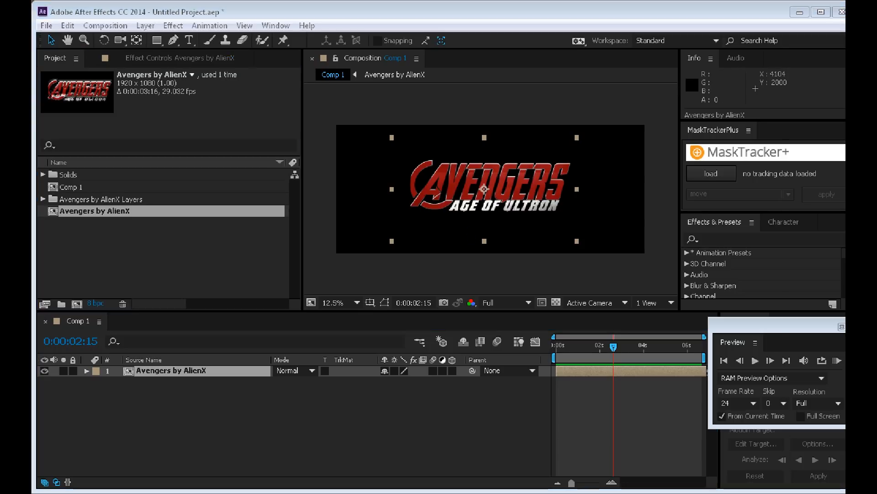
key("alt+Tab")
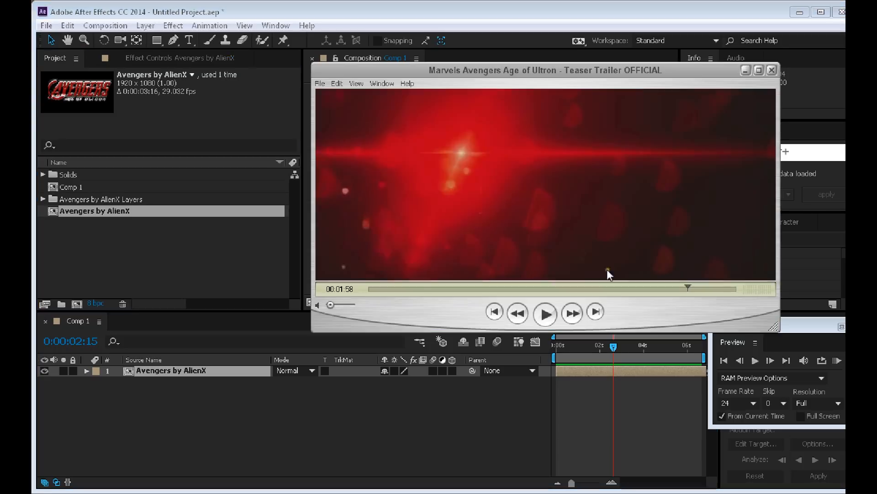
left_click(685, 288)
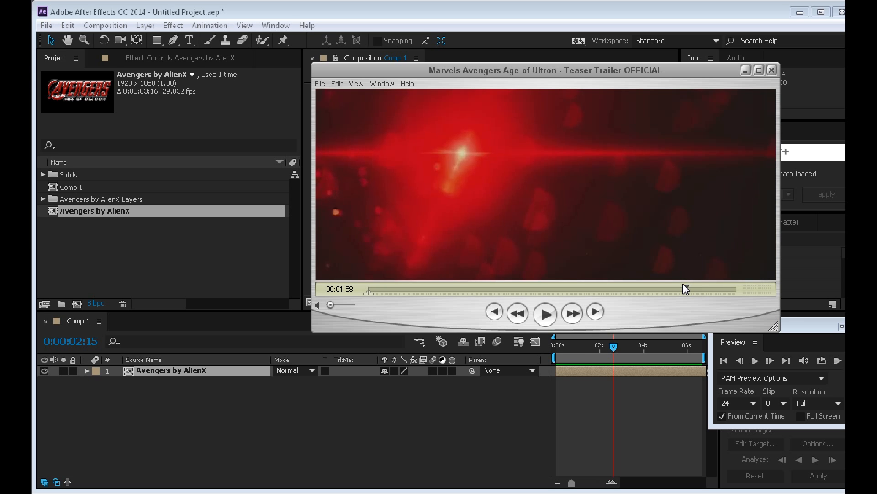
left_click(683, 288)
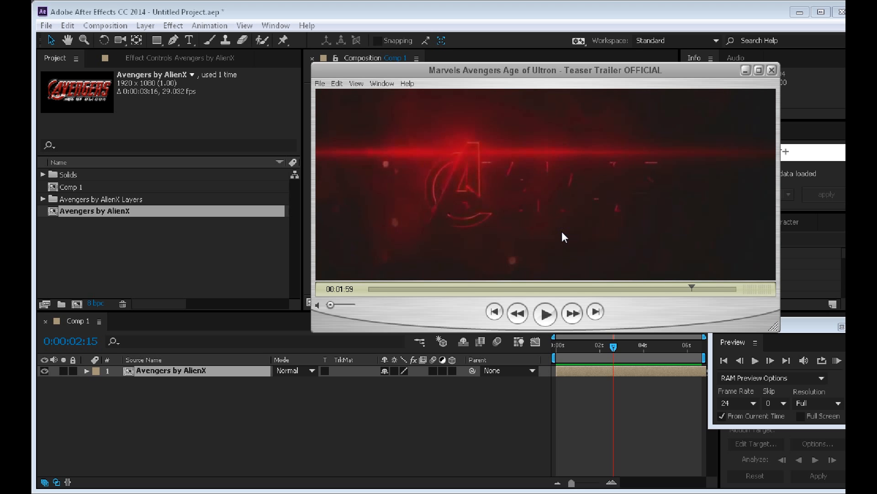
key("Left")
key("Left")
key("Left")
key("Left")
key("Left")
key("Left")
key("Left")
key("Left")
key("Left")
key("Left")
key("Left")
key("Left")
key("Left")
key("Left")
key("Left")
key("Left")
key("Left")
key("Left")
key("Left")
key("Left")
key("Right")
key("Right")
key("Right")
key("Right")
key("Right")
key("Right")
key("Right")
key("Right")
key("Right")
key("Right")
key("Right")
key("Right")
key("Right")
key("Right")
key("Right")
key("Right")
key("Right")
key("Right")
key("Right")
key("Right")
key("Left")
key("Left")
key("Left")
key("Left")
key("Left")
key("Left")
key("Left")
key("Left")
key("Left")
key("Left")
key("Right")
key("Right")
key("Right")
key("Right")
key("Right")
key("Right")
key("Right")
key("Right")
key("Right")
key("Right")
Create a new comp-sized white solid named OF above the Avengers by AlienX layer.
left_click(188, 368)
left_click(162, 370)
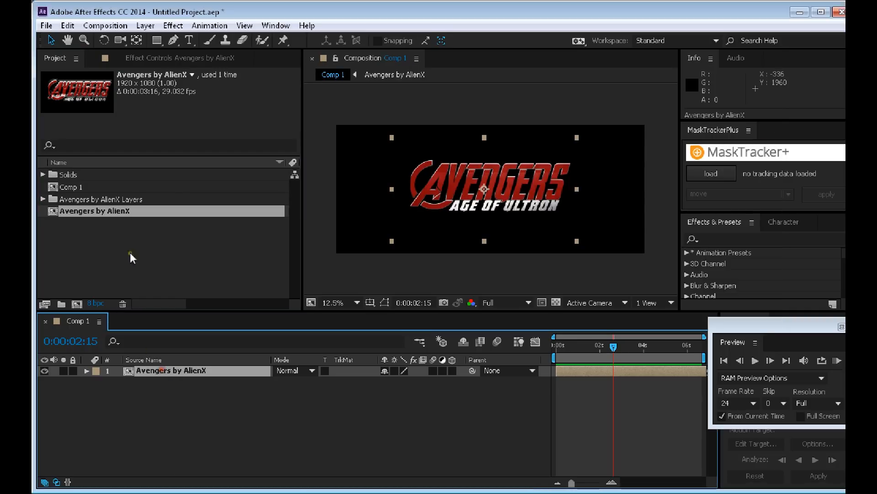
left_click(146, 26)
mouse_move(215, 16)
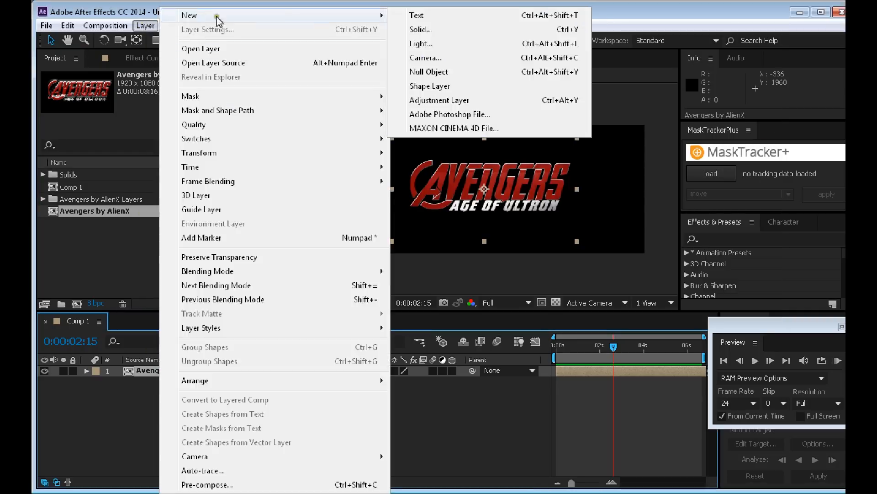
left_click(416, 30)
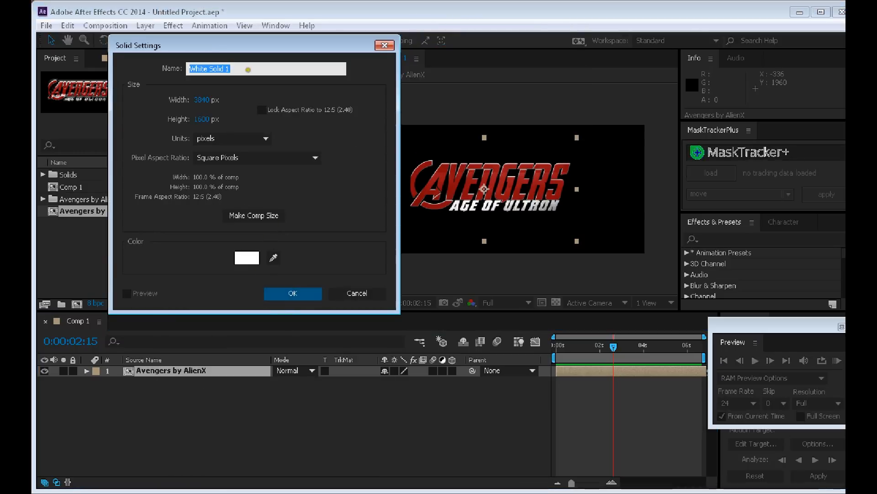
type("OF")
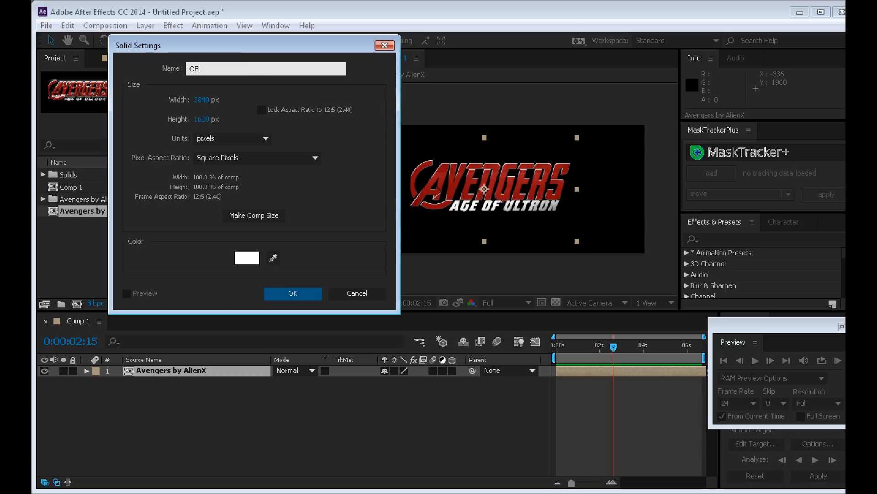
left_click(294, 292)
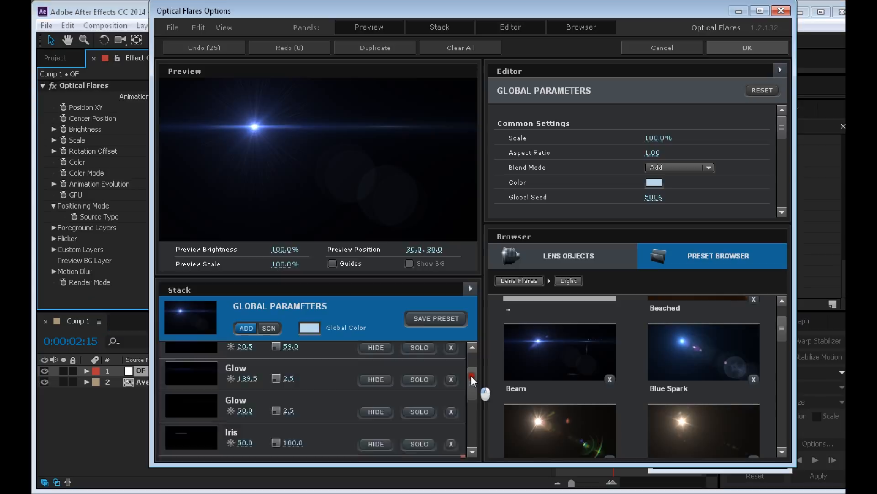
Inspect the first Glow element's colour shift settings in Optical Flares and compare the flare with the trailer's red one.
left_click_drag(471, 375, 471, 358)
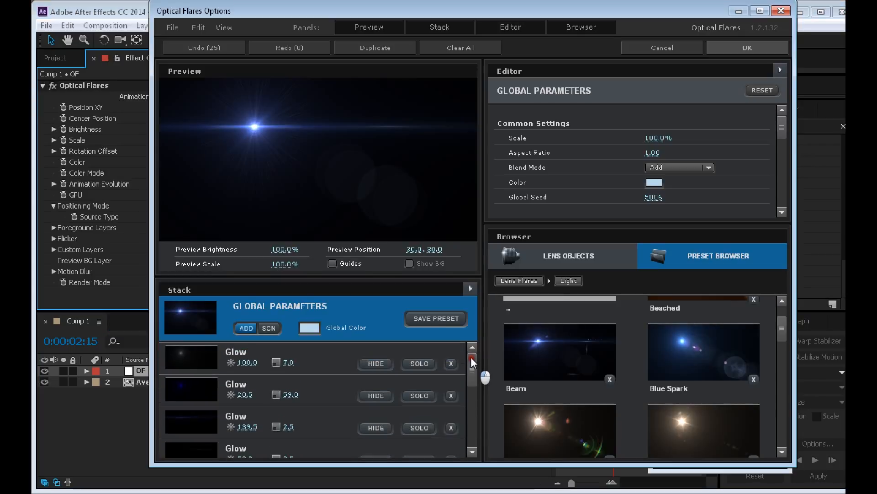
left_click(189, 357)
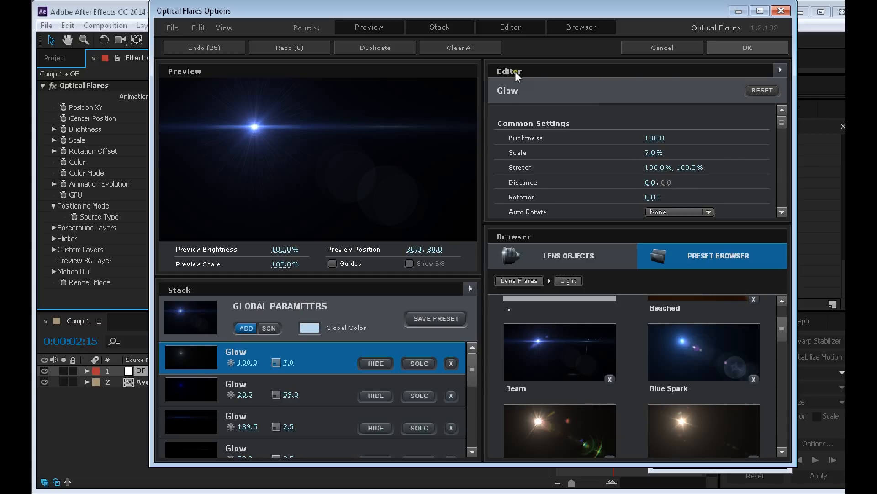
left_click_drag(785, 119, 779, 165)
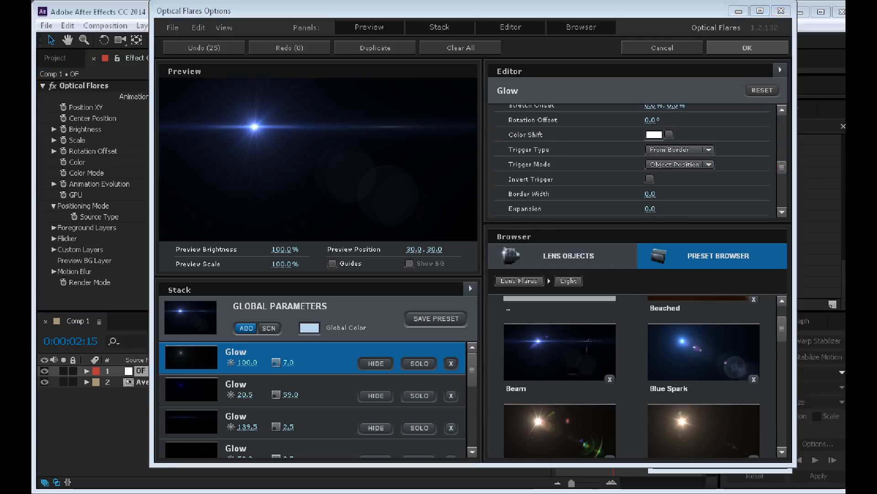
key("alt+Tab")
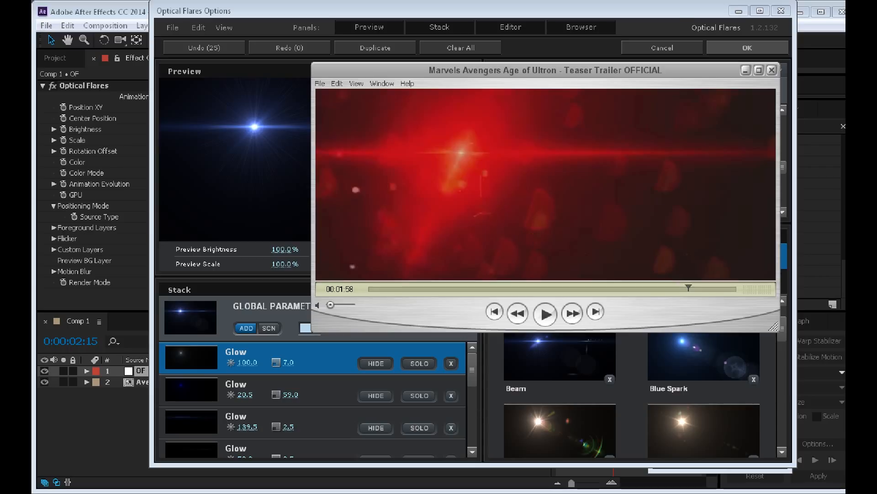
key("alt+Tab")
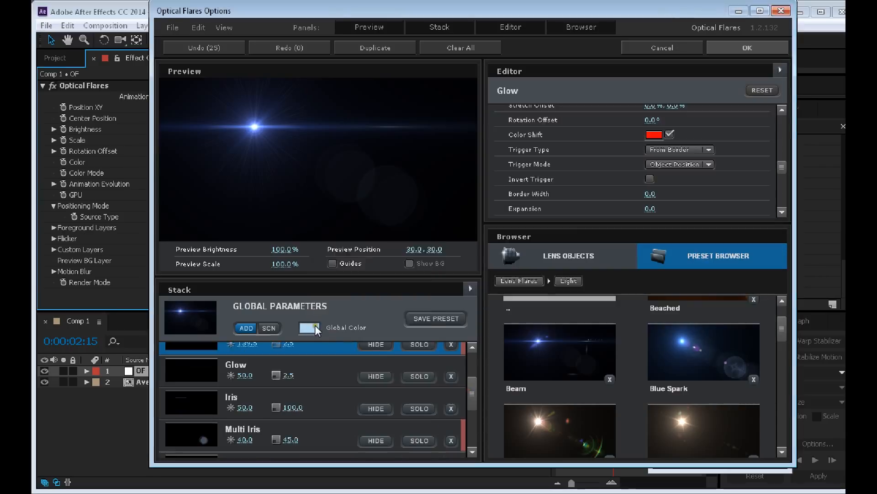
Set the Global Color of the whole flare to bright red.
left_click(314, 325)
left_click_drag(375, 280, 352, 259)
left_click(346, 266)
left_click(393, 406)
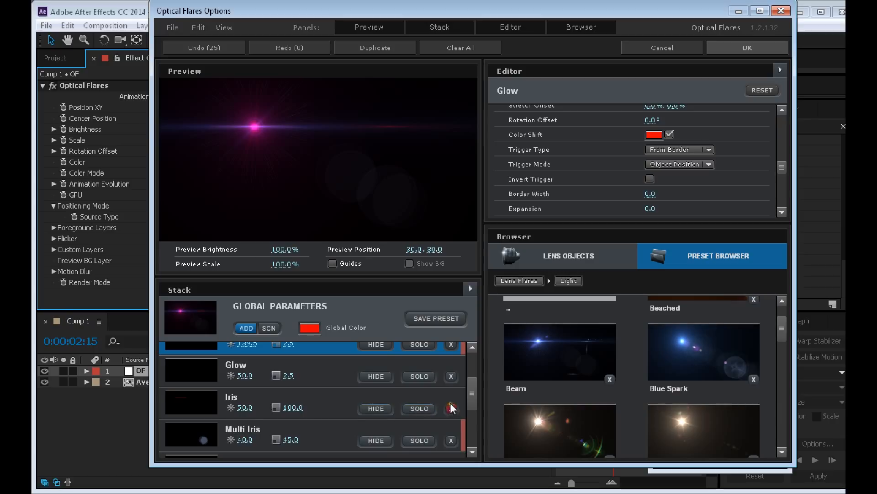
Change Color 1 of the streak Glow with brightness 139.5 to red E60303.
left_click_drag(473, 385, 479, 365)
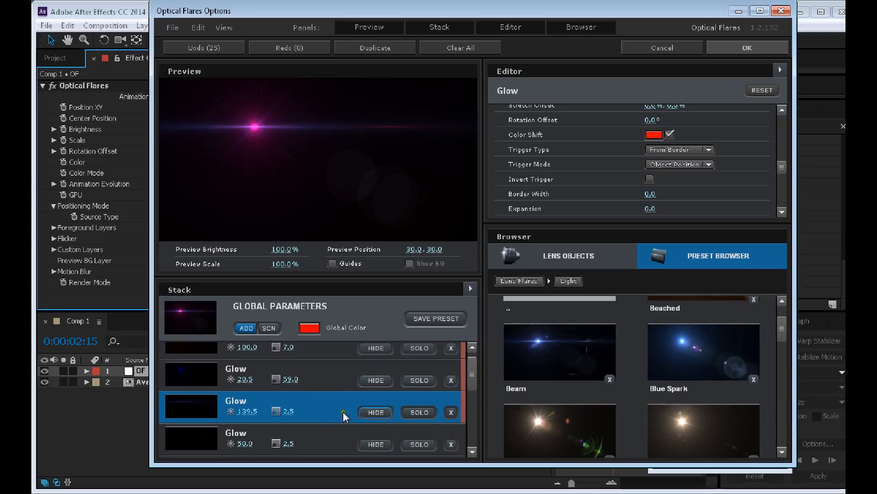
left_click_drag(782, 167, 781, 136)
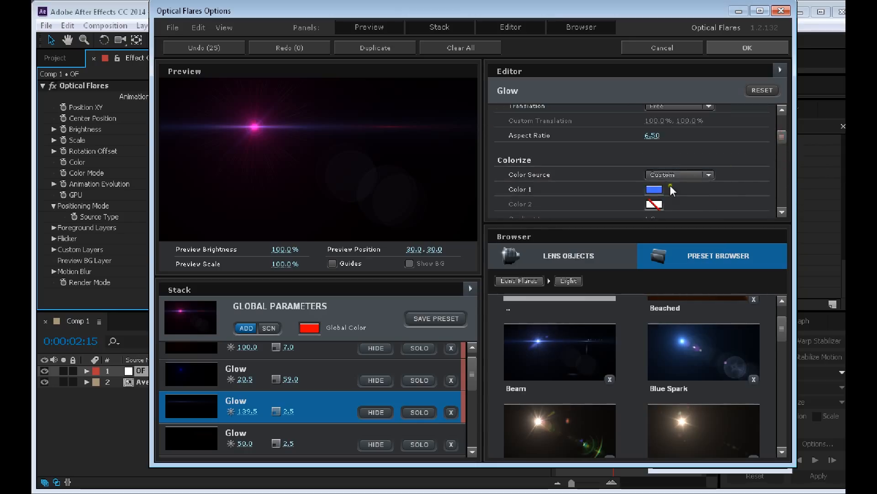
left_click(654, 189)
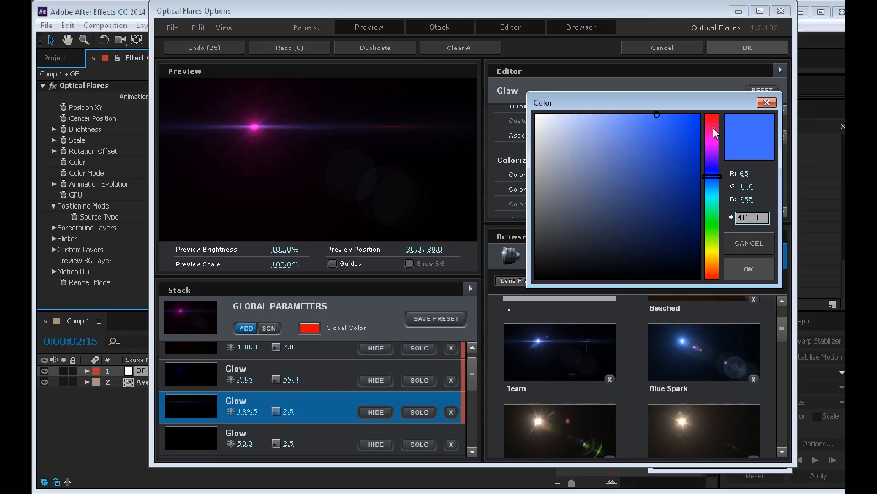
left_click_drag(713, 128, 714, 120)
left_click(691, 125)
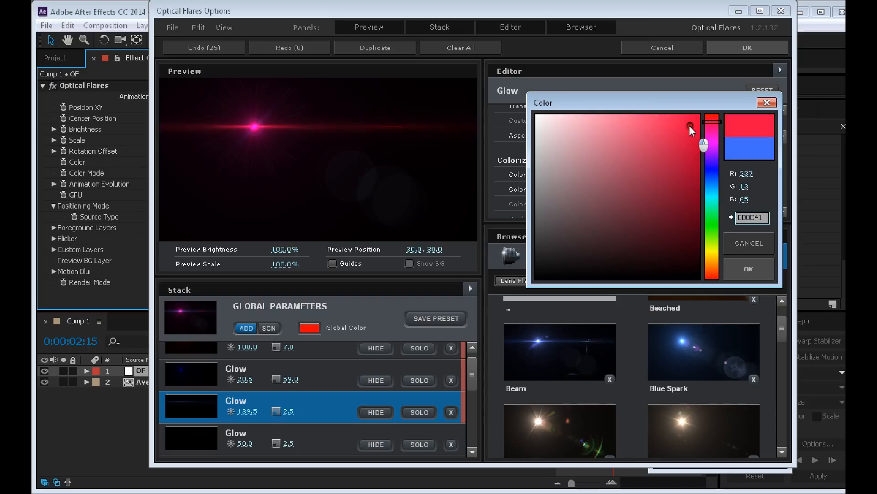
left_click(712, 114)
left_click(697, 129)
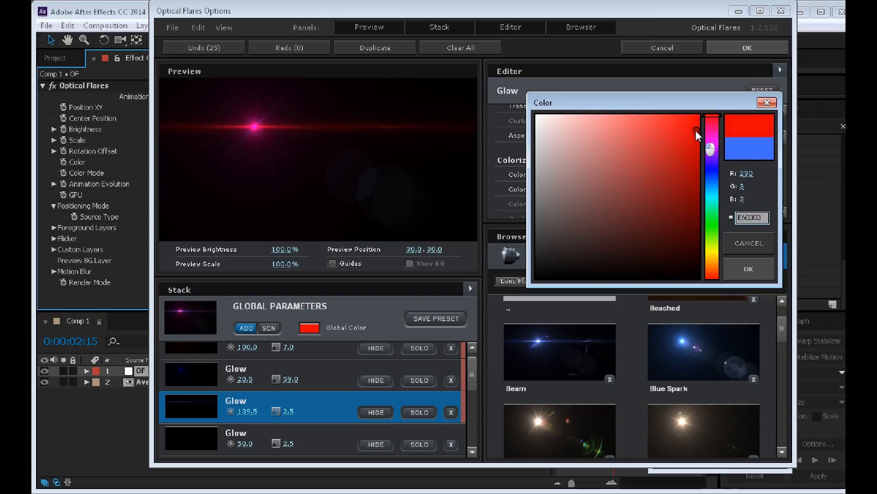
left_click(753, 269)
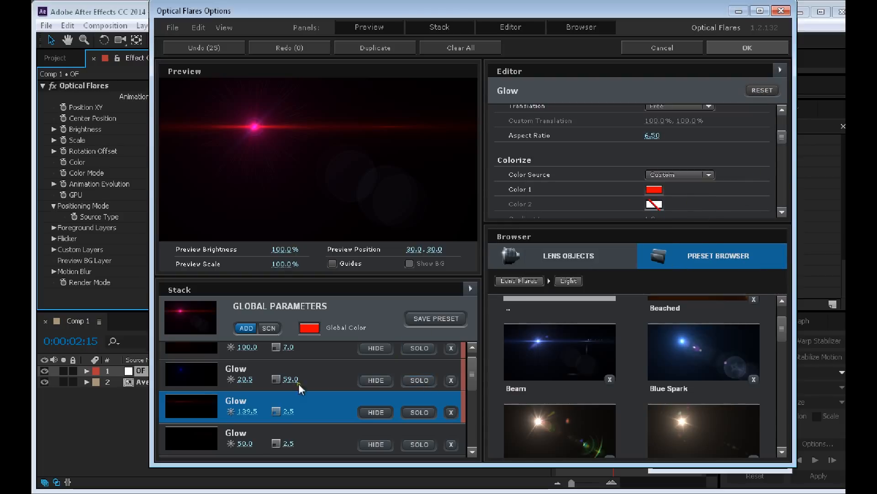
Change Color 1 of the large Glow with scale 59.0 to a saturated orange.
left_click(196, 379)
scroll(772, 144, "down", 2)
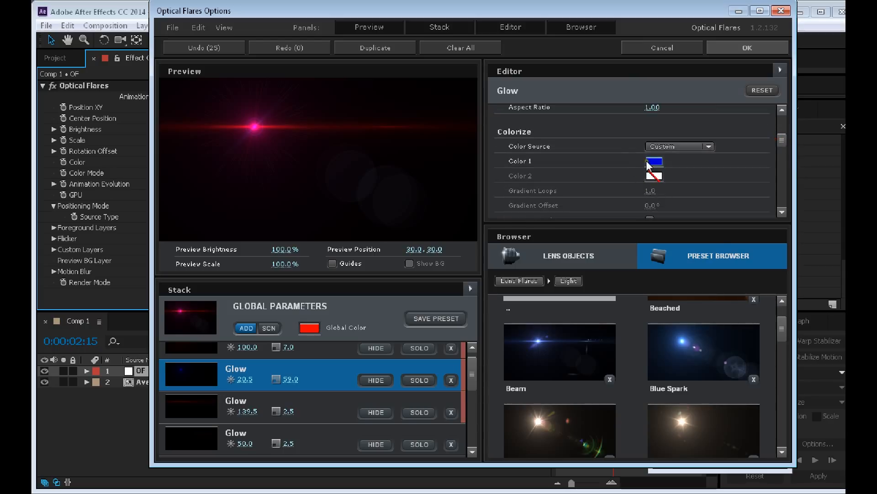
left_click(651, 161)
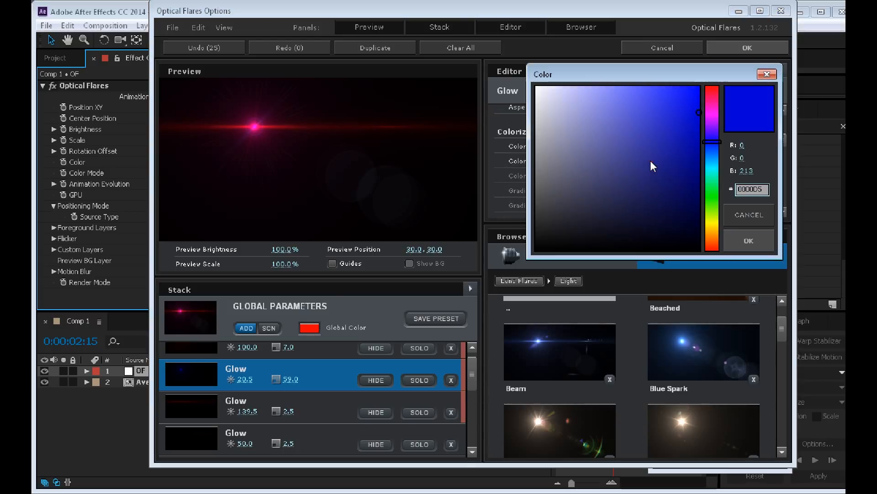
mouse_move(711, 227)
left_mouse_down()
mouse_move(712, 218)
mouse_move(712, 227)
left_mouse_up()
left_click(685, 108)
left_click(668, 99)
mouse_move(668, 100)
left_mouse_down()
mouse_move(670, 90)
mouse_move(692, 94)
left_mouse_up()
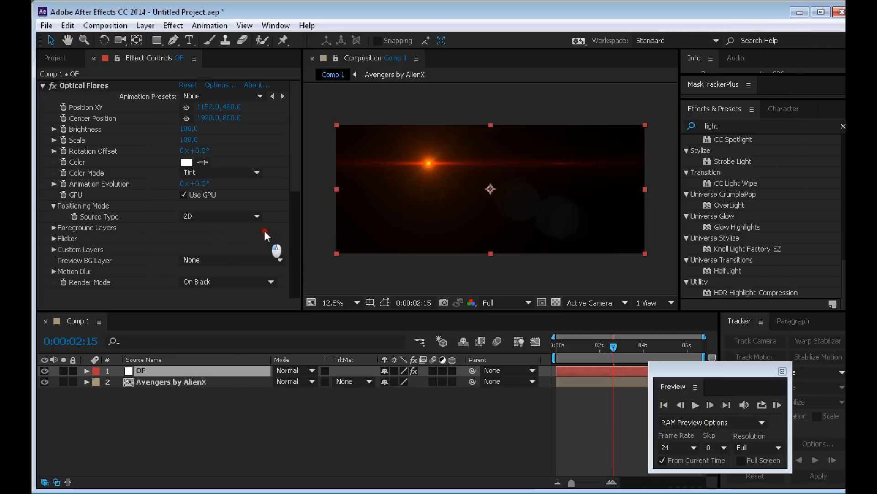
Set the Optical Flares tint colour on the OF layer to red FD0606.
left_click(273, 213)
left_click(187, 162)
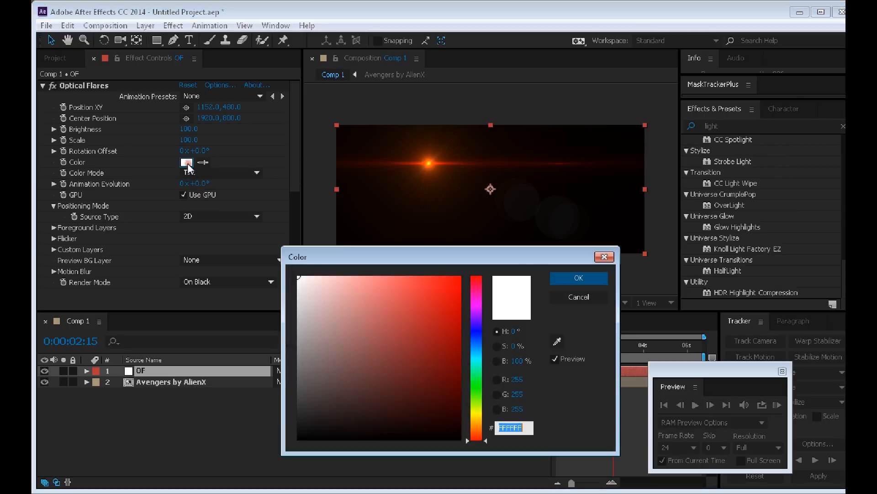
left_click(454, 286)
left_click_drag(454, 287, 457, 278)
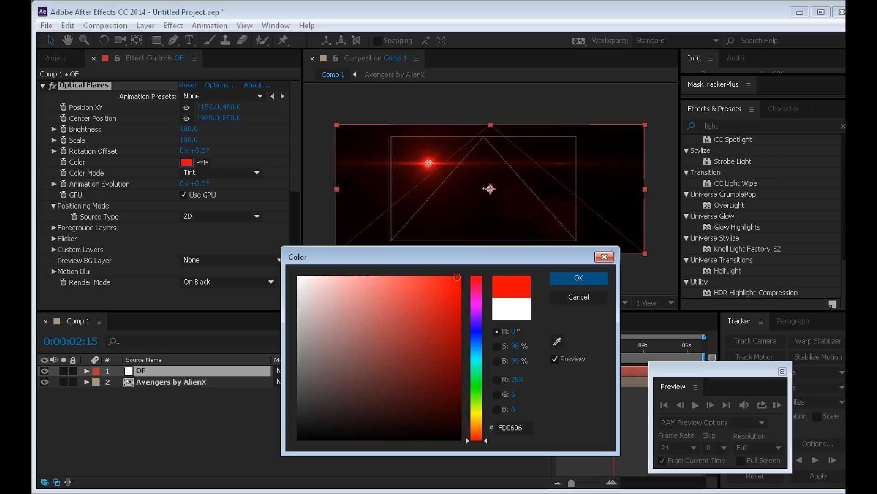
left_click(560, 280)
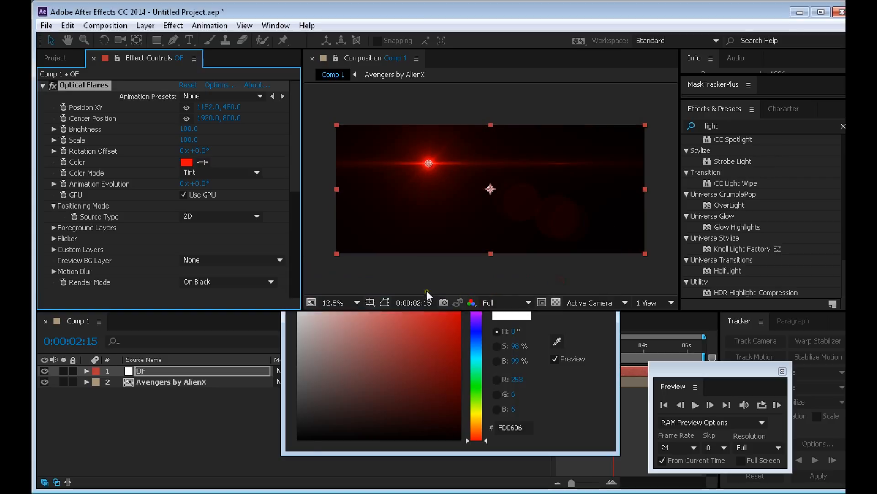
left_click(319, 178)
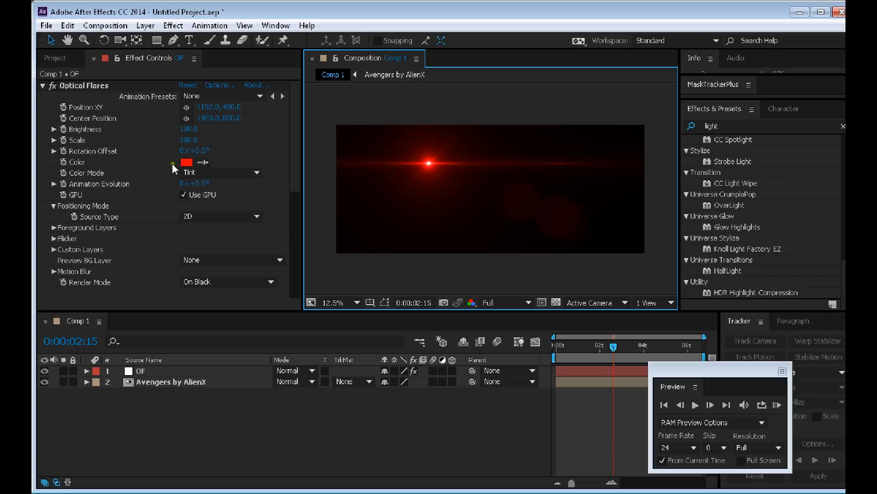
Set the flare's Brightness to 140 and its Rotation Offset to 17°.
left_click_drag(184, 129, 191, 133)
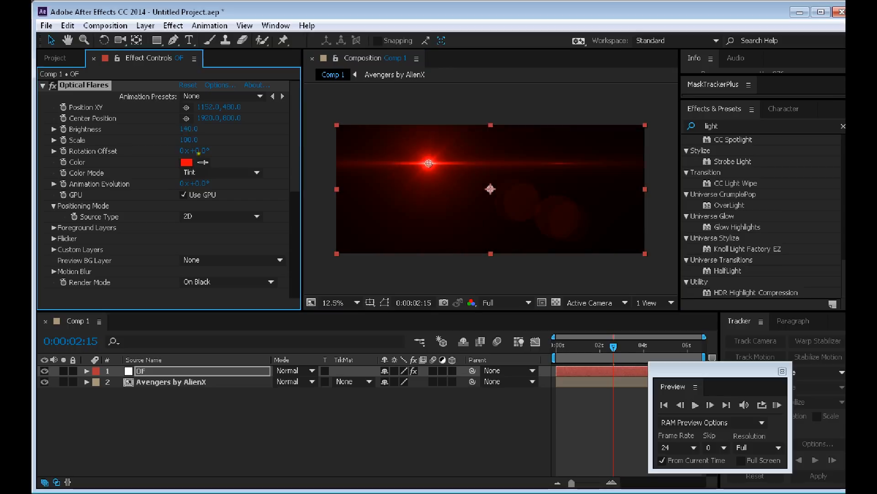
left_click_drag(198, 152, 208, 152)
Set the blending mode of the OF layer to Add.
left_click(205, 370)
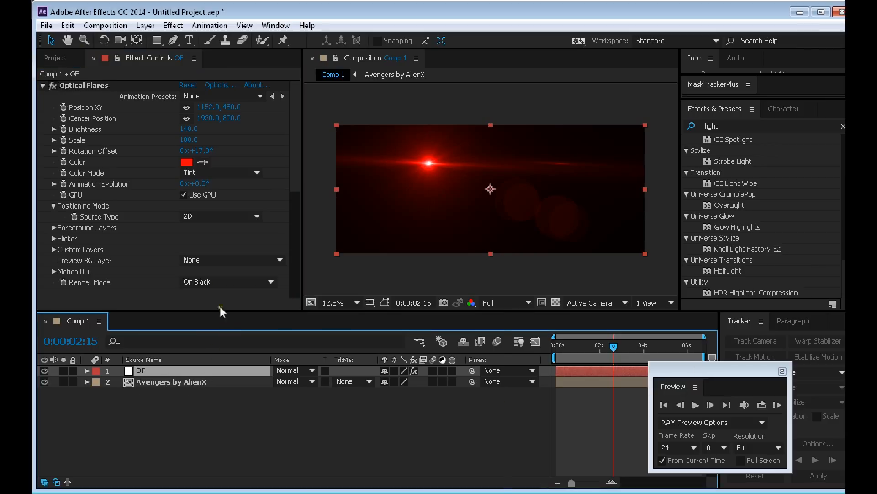
left_click(300, 370)
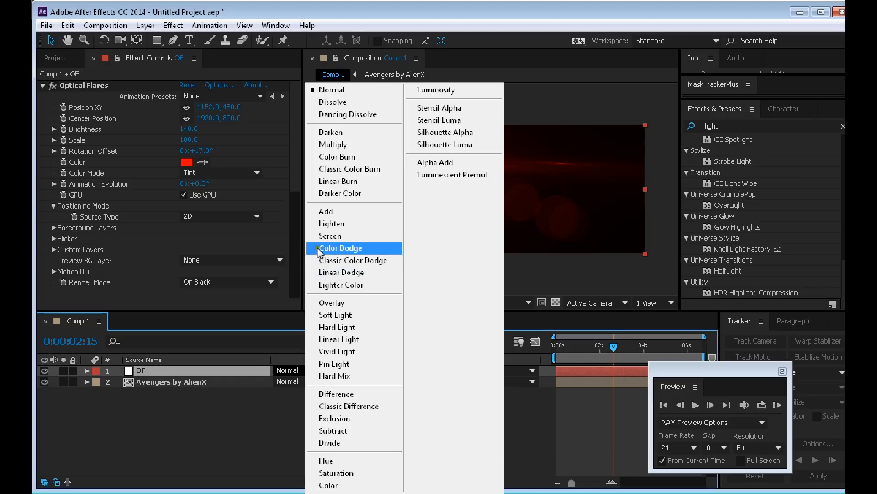
left_click(320, 213)
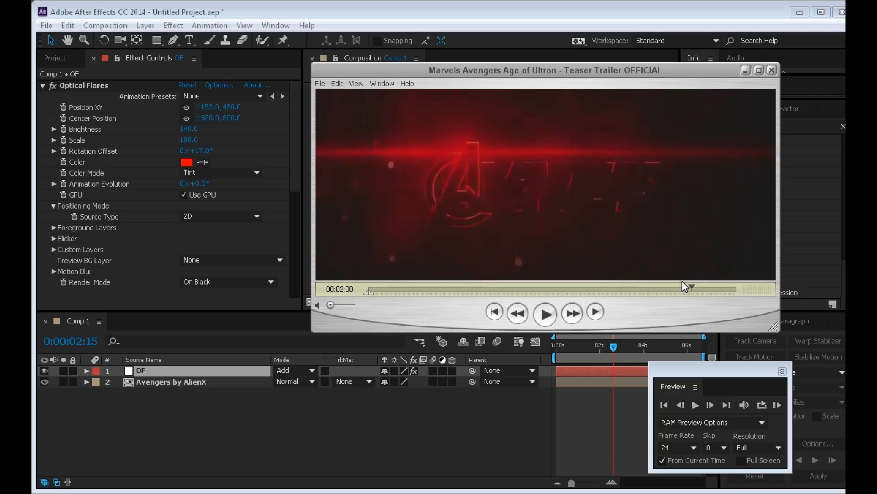
Examine frame by frame in the teaser trailer how the red flare moves and fades as the logo outlines appear.
key("Left")
key("Left")
key("Left")
key("Left")
key("Left")
key("Left")
key("Left")
key("Left")
key("Left")
key("Left")
key("Left")
key("Left")
key("Right")
key("Right")
key("Right")
key("Right")
key("Right")
key("Right")
key("Right")
key("Right")
key("Right")
key("Right")
key("Right")
key("Right")
key("Right")
key("Right")
key("Right")
key("Right")
key("Right")
key("Right")
key("Left")
key("Left")
key("Left")
key("Left")
key("Left")
key("Left")
key("Left")
key("Left")
key("Left")
key("Left")
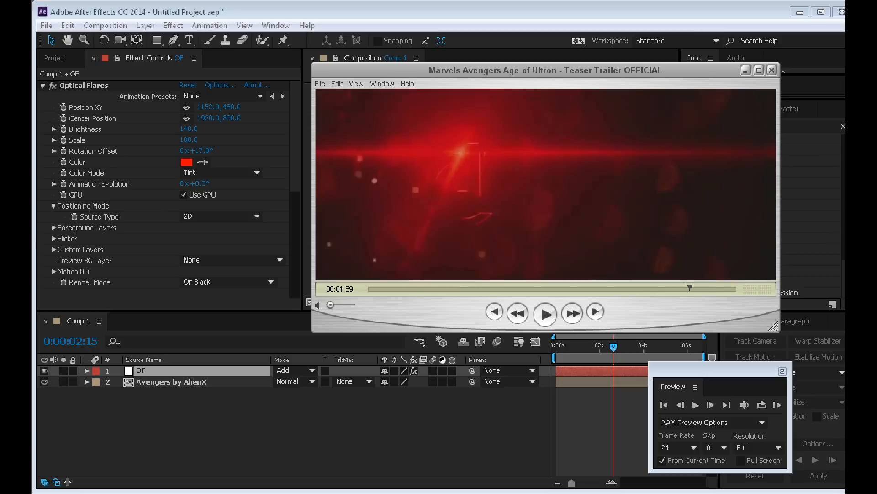
key("alt+Tab")
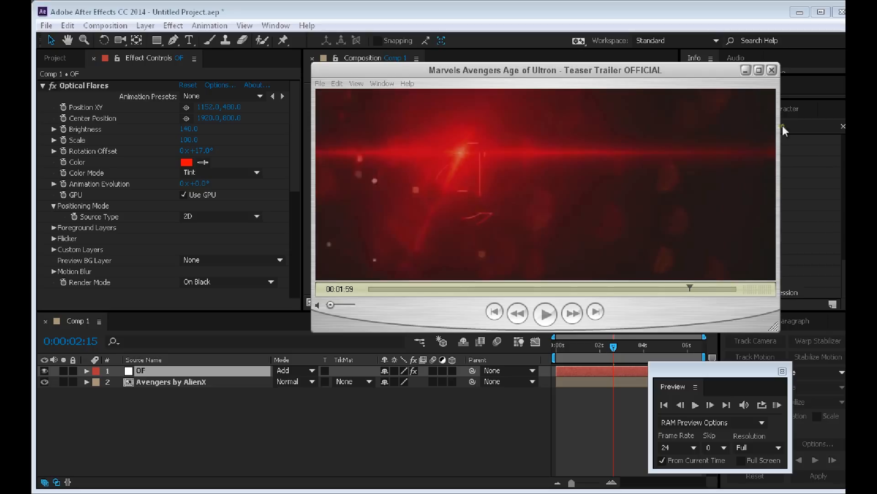
left_click(745, 70)
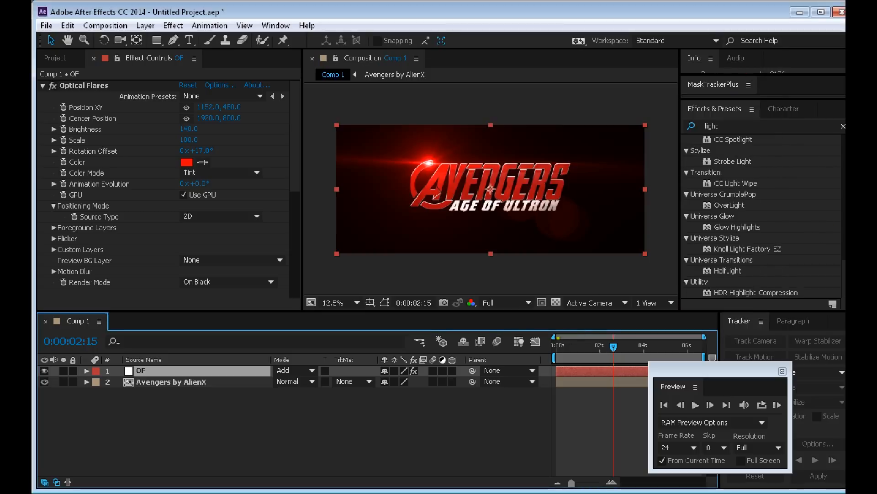
left_click_drag(430, 163, 433, 165)
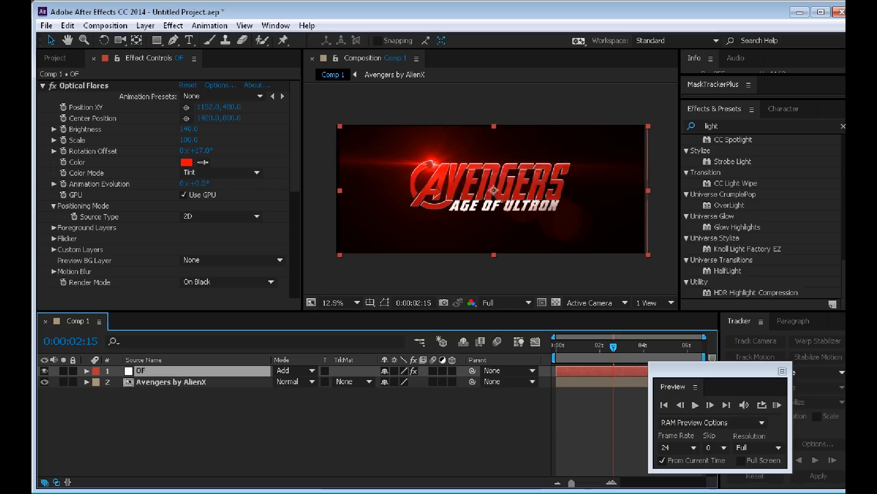
left_click(68, 26)
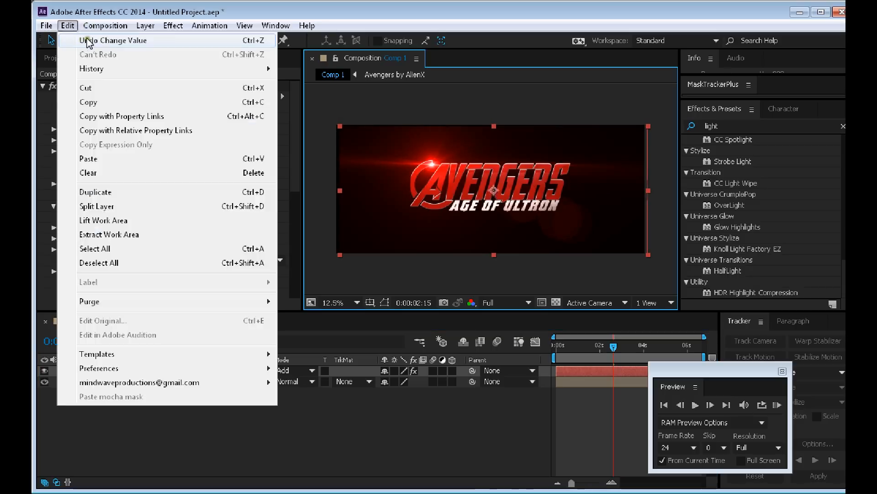
left_click(87, 38)
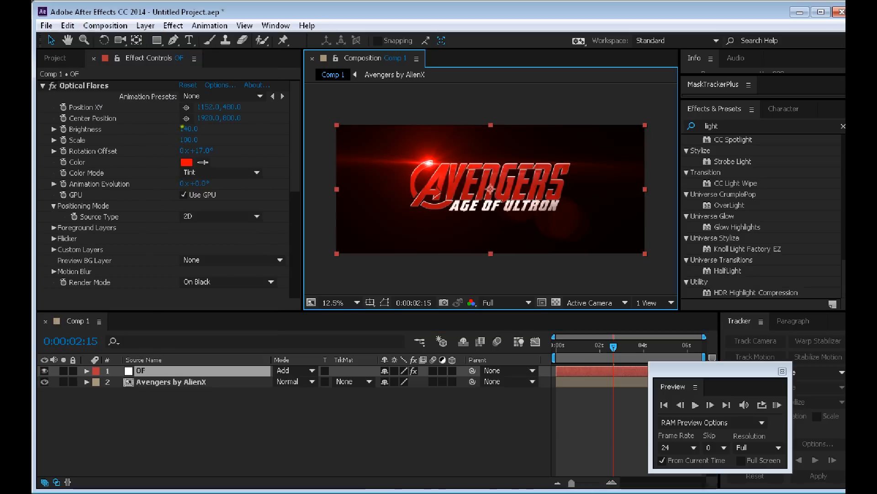
Reposition the Optical Flares light onto the upper tip of the logo's A, at Position XY 1272, 504.
left_click(186, 107)
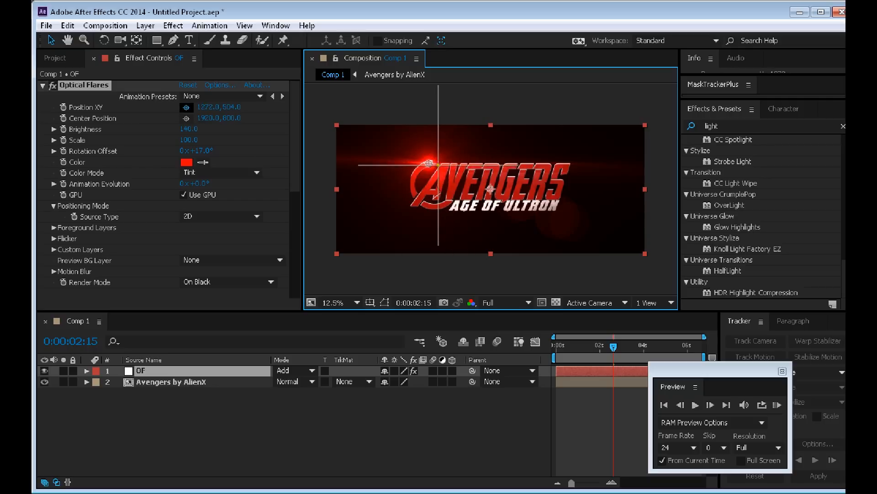
left_click(439, 165)
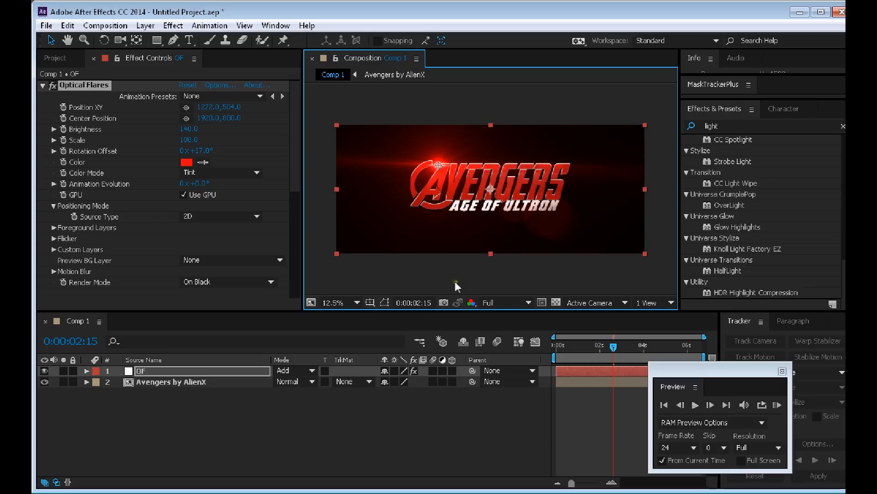
key("period")
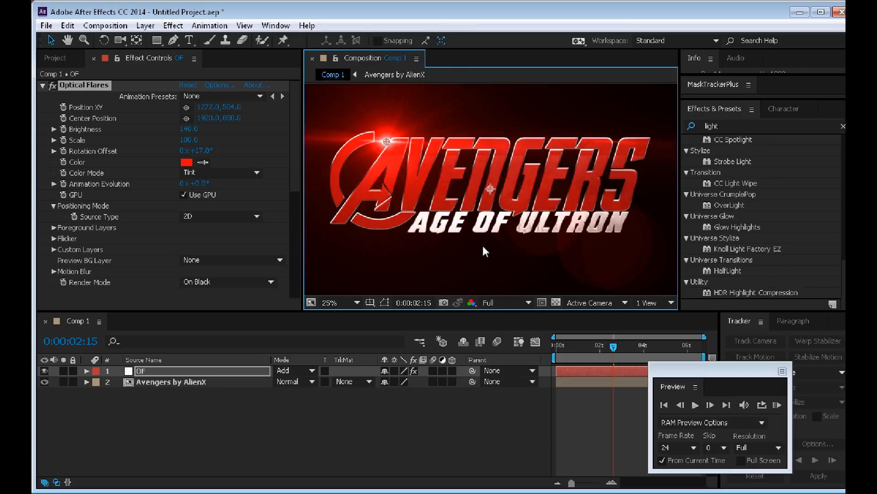
key("comma")
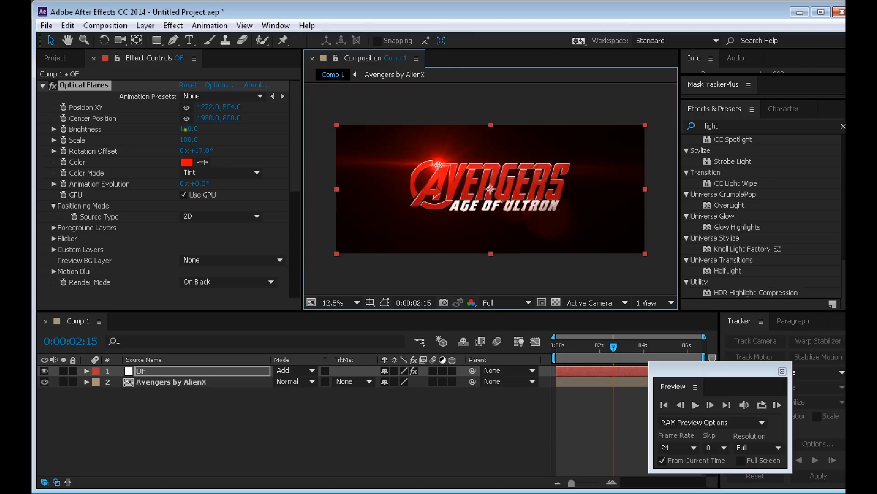
Enable Brightness keyframing on the flare at 0:00:00:00 and set the starting Brightness to 380.
left_click_drag(185, 129, 188, 129)
left_click_drag(566, 343, 527, 341)
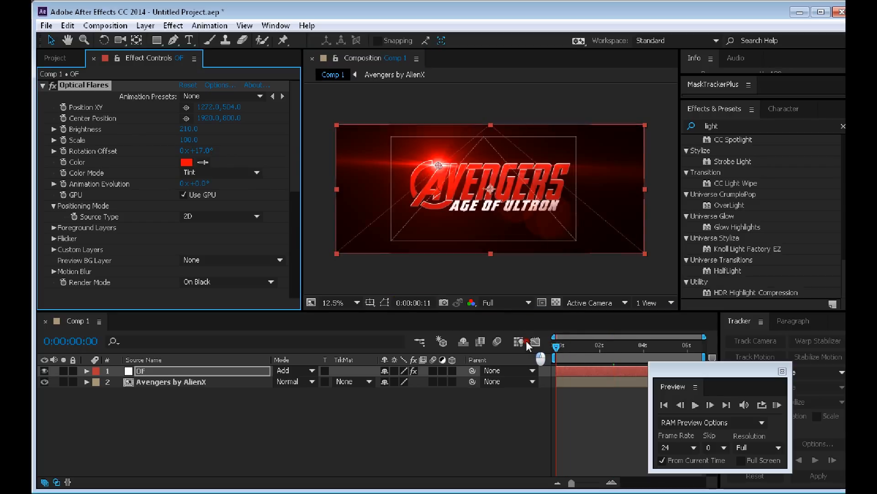
left_click(64, 129)
left_click_drag(199, 129, 203, 128)
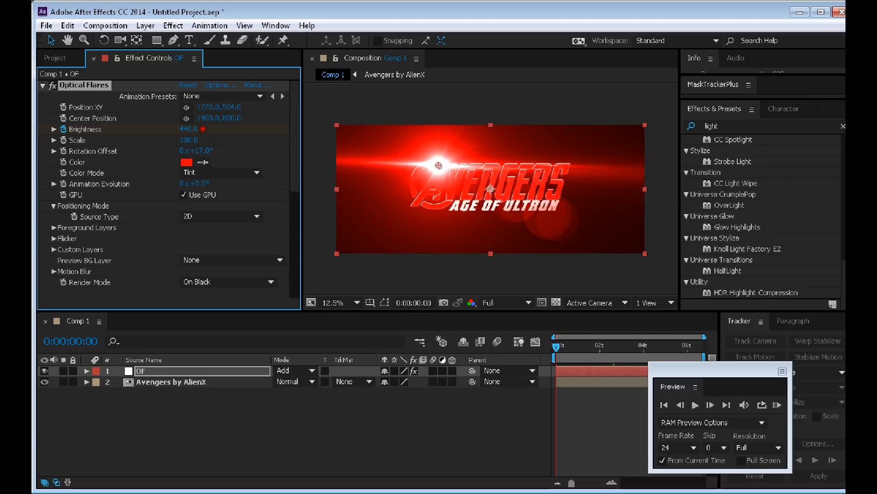
left_click_drag(199, 129, 197, 129)
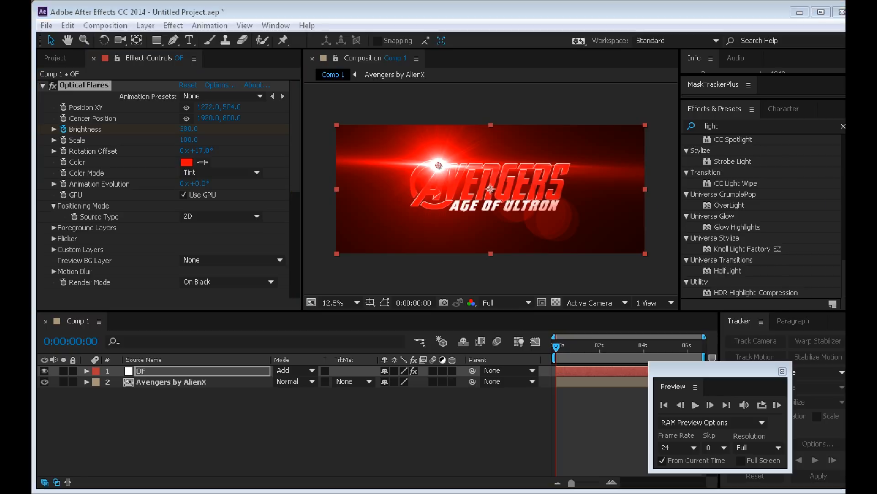
Switch to the teaser trailer and step back frame by frame to examine how the red flare first appears after the Ultron shot.
key("alt+Tab")
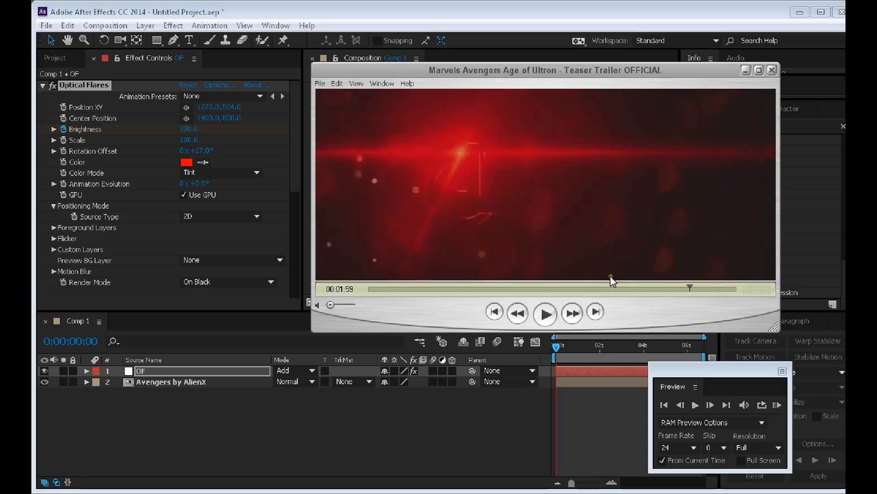
key("Left")
key("Left")
key("Left")
key("Left")
key("Left")
key("Left")
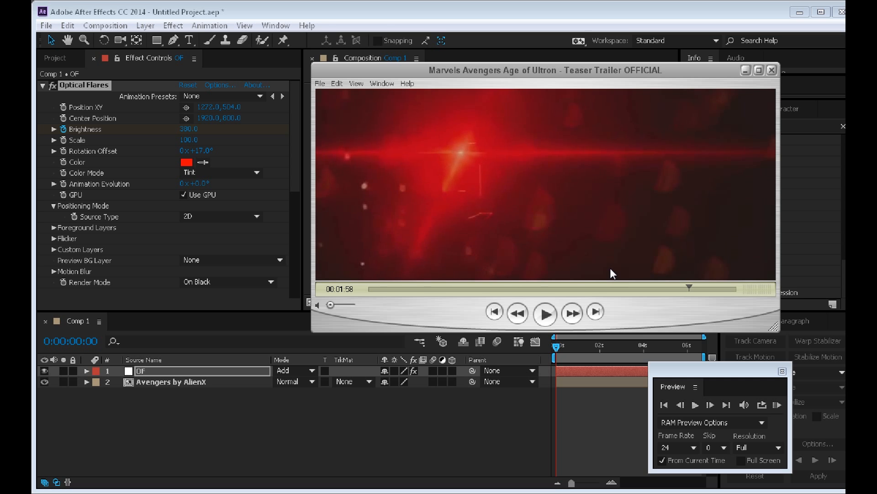
key("Left")
key("Left")
key("Left")
key("Left")
key("Left")
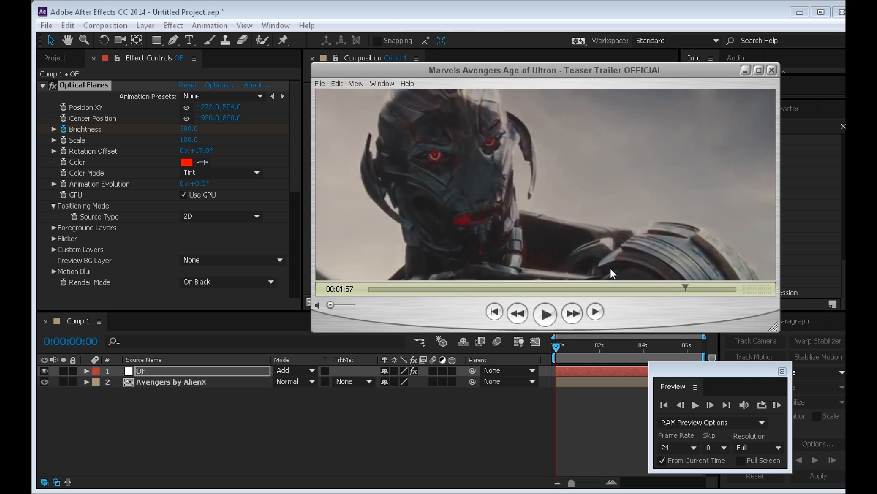
key("Right")
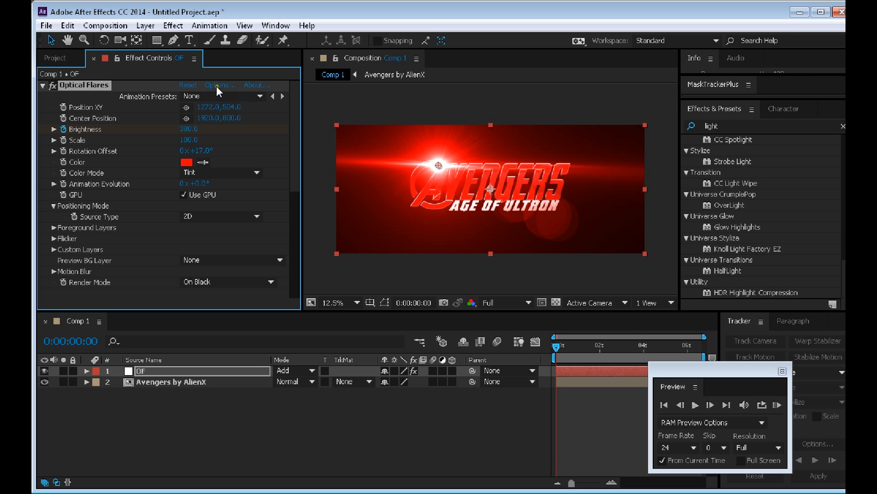
Return to After Effects and, in the Optical Flares options, change the Multi Iris object's Color 1 to bright red.
left_click(216, 86)
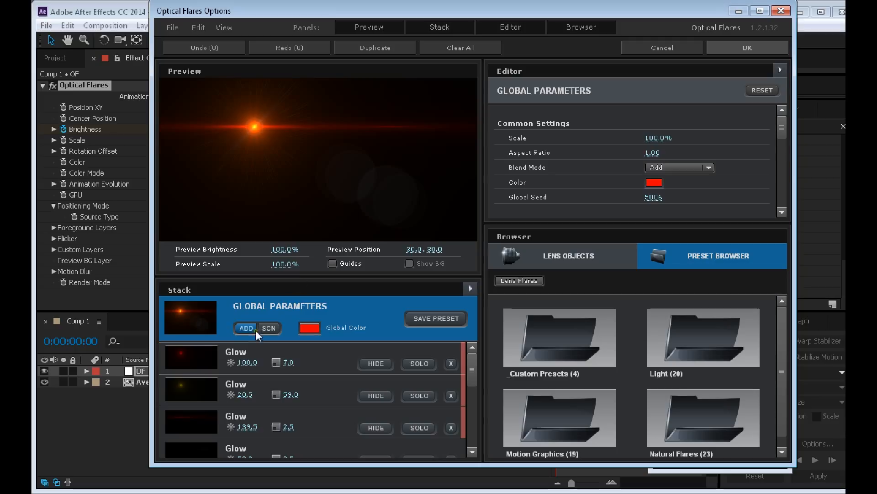
left_click_drag(470, 360, 460, 404)
left_click(184, 374)
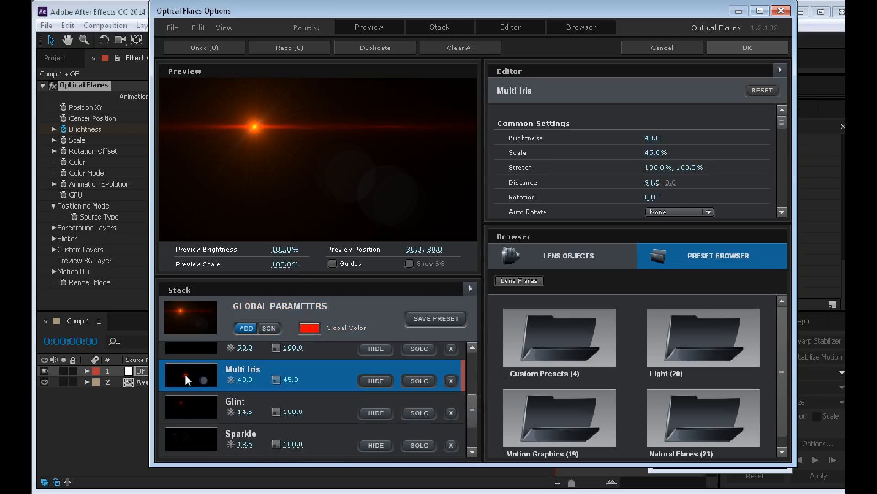
left_click_drag(781, 121, 782, 131)
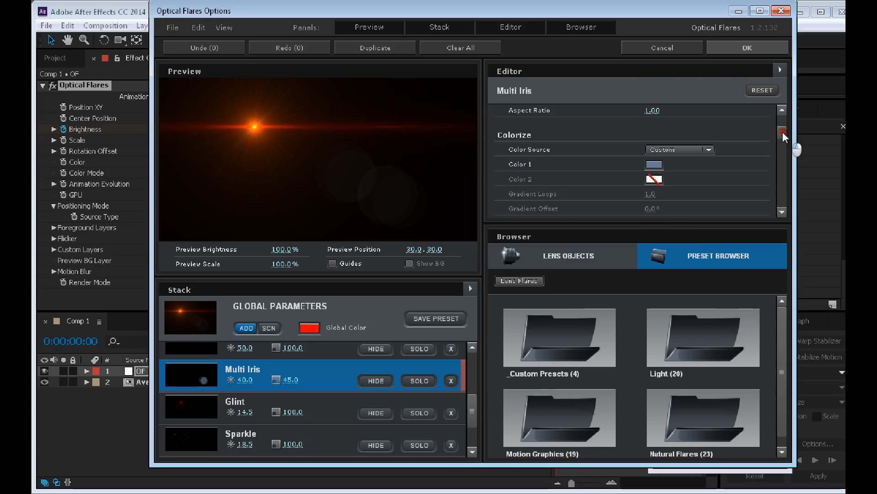
left_click(659, 164)
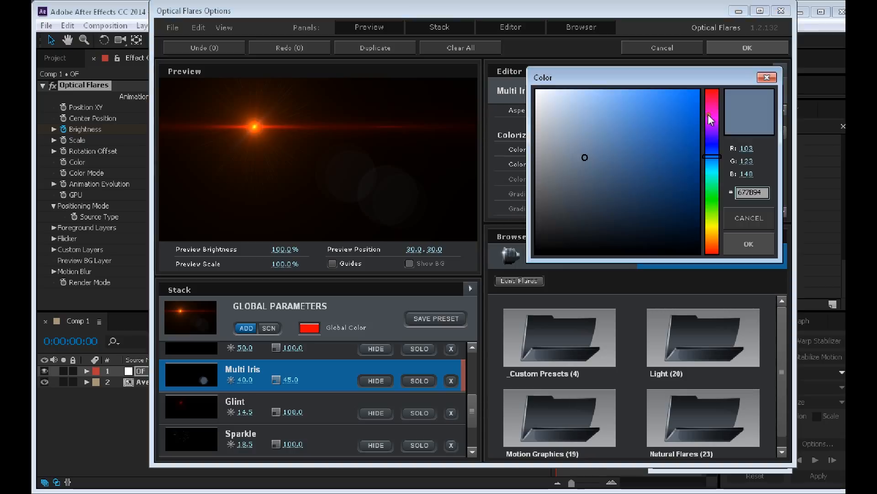
left_click(713, 101)
left_click_drag(713, 100, 714, 89)
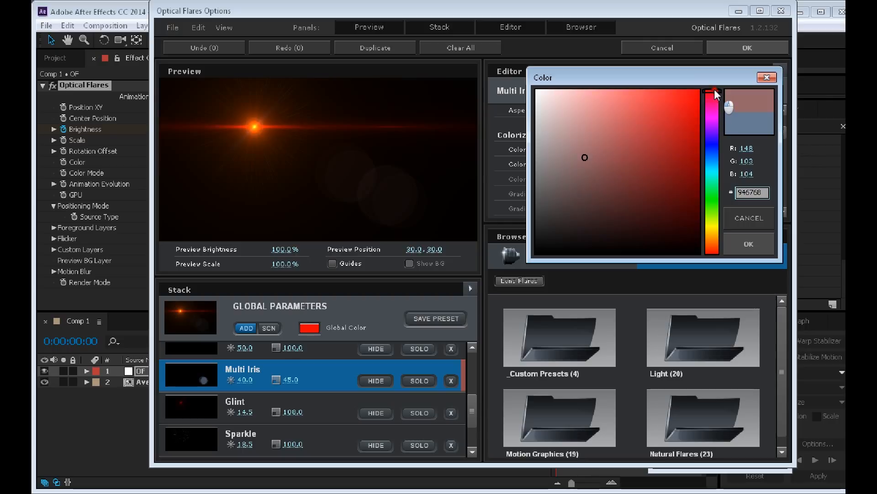
left_click(697, 109)
left_click(745, 242)
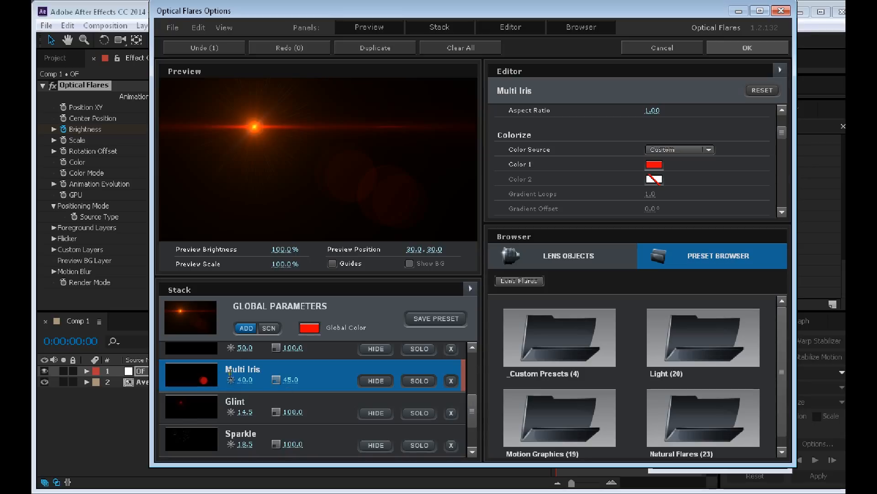
Set the Multi Iris brightness to 42.5 and compare the iris shapes with the flare in the teaser trailer.
left_click_drag(243, 383, 245, 383)
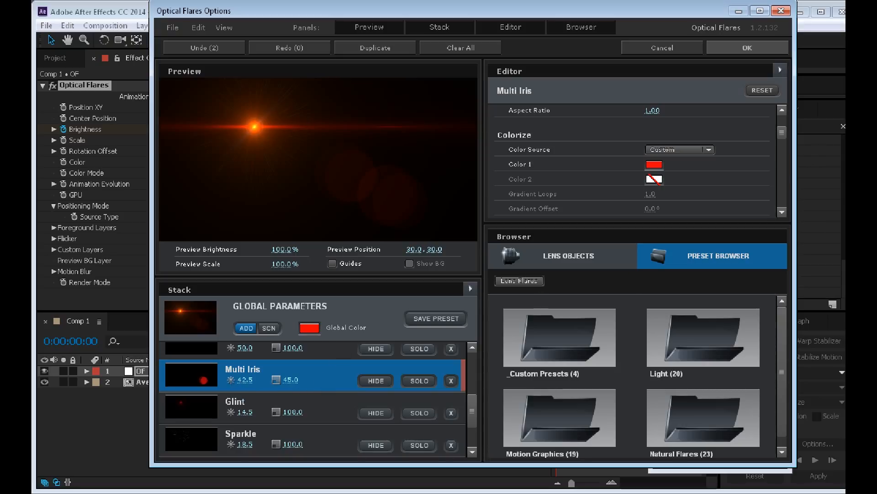
key("alt+Tab")
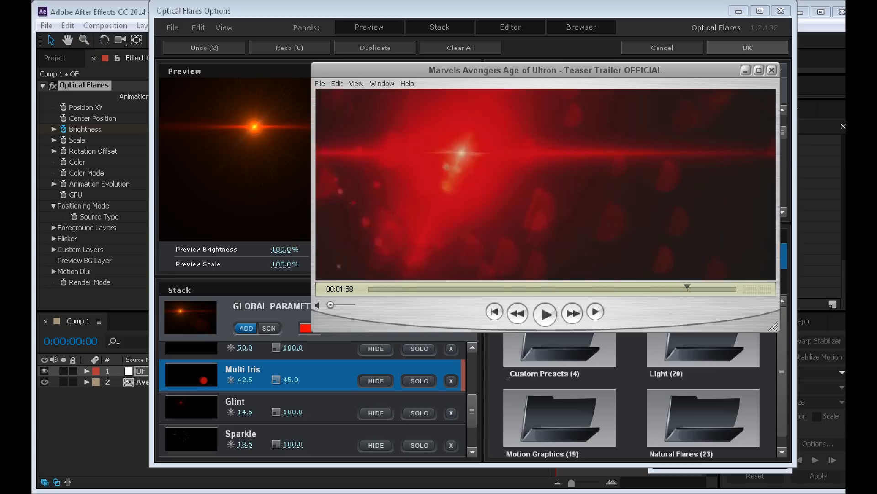
key("alt+Tab")
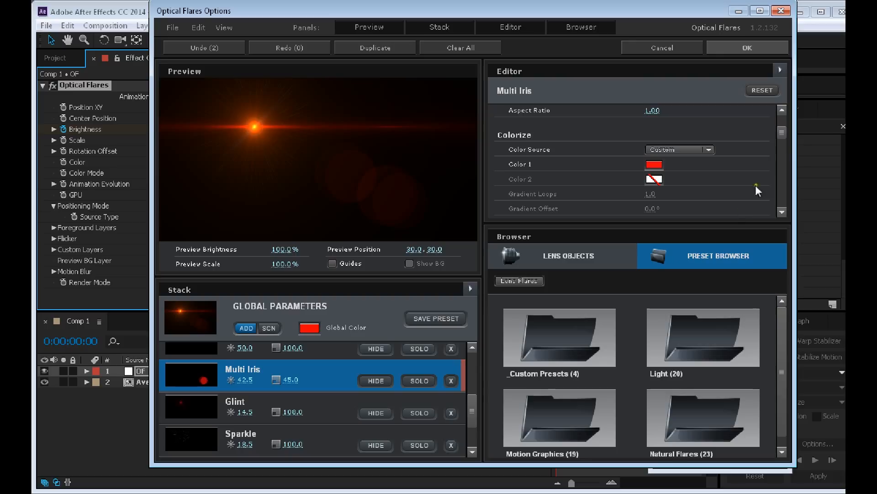
Change the Multi Iris shape type to Texture and assign the Iris_Refractive texture image.
left_click_drag(778, 129, 780, 143)
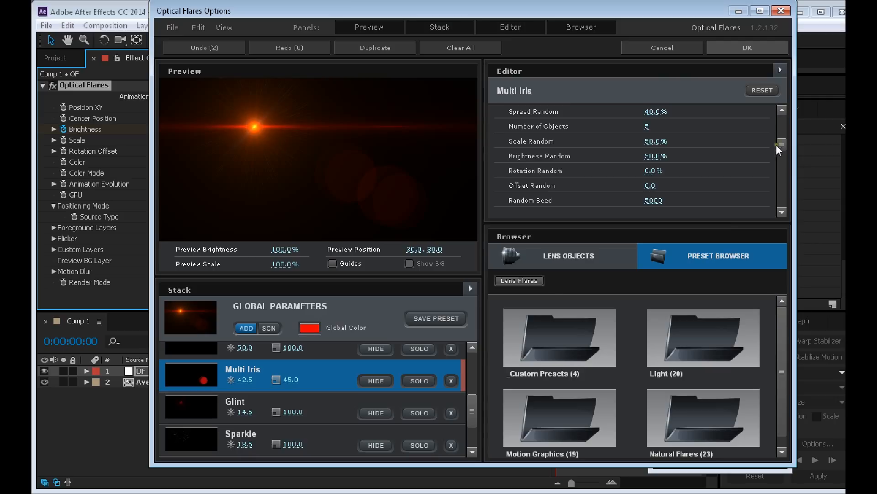
left_click(703, 195)
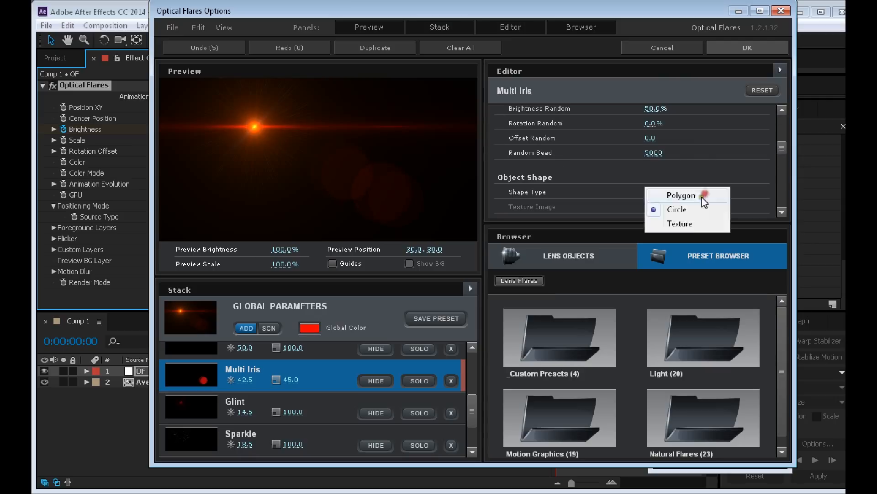
left_click(686, 223)
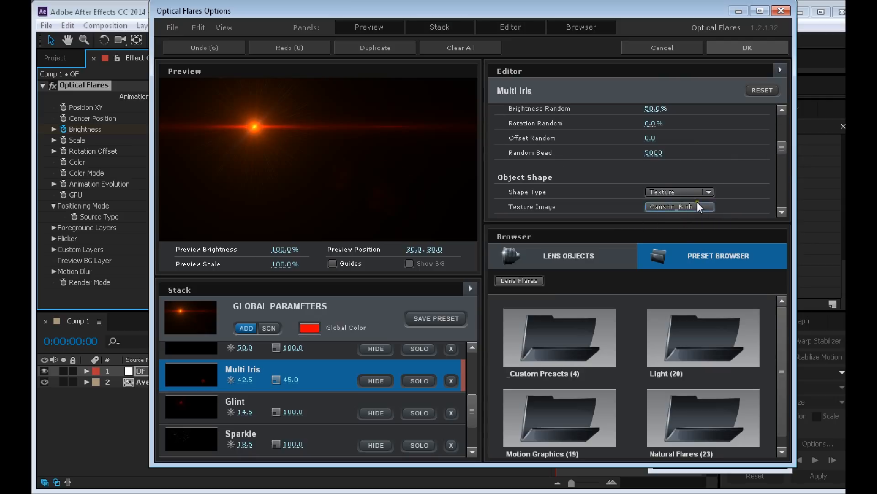
left_click_drag(780, 147, 781, 150)
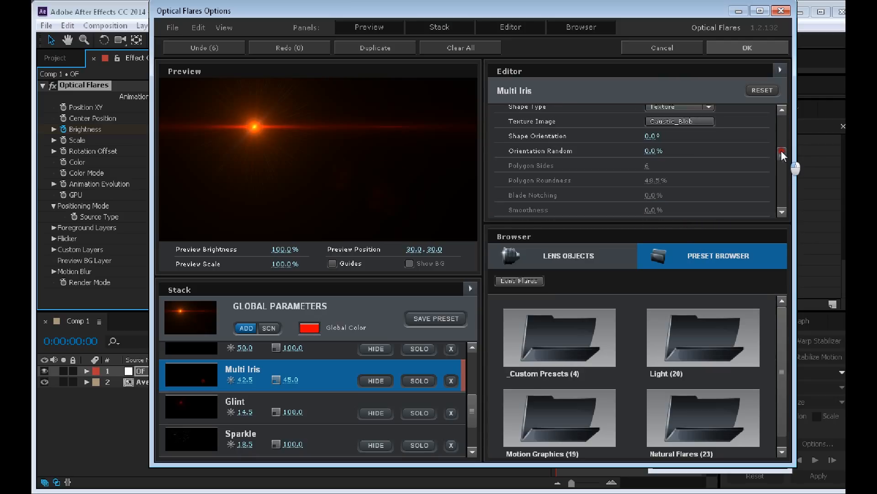
left_click(700, 122)
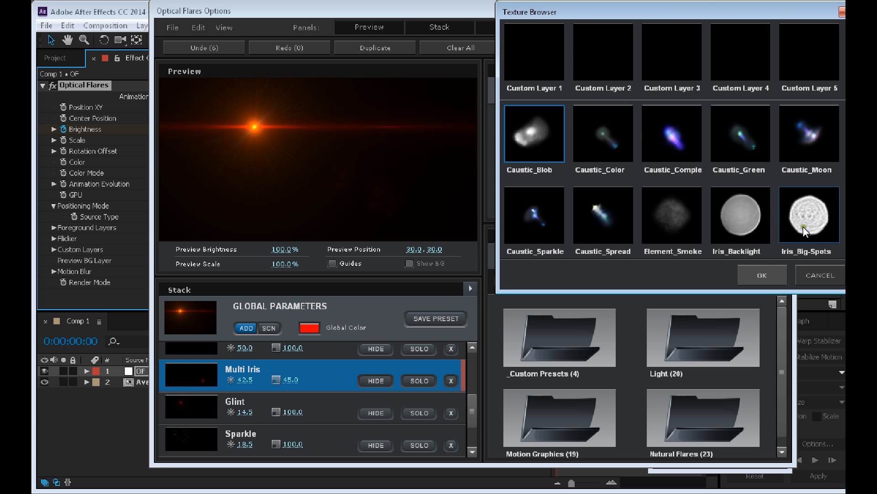
scroll(803, 226, "down", 2)
scroll(672, 138, "down", 2)
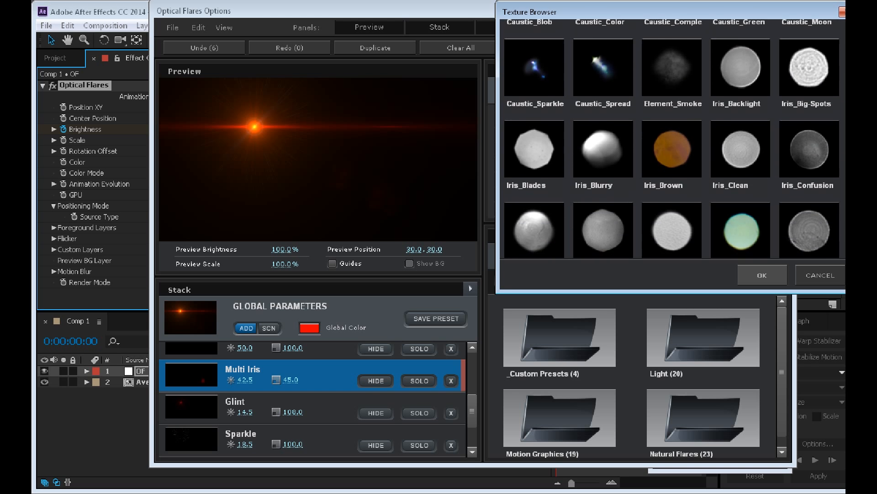
scroll(838, 139, "down", 4)
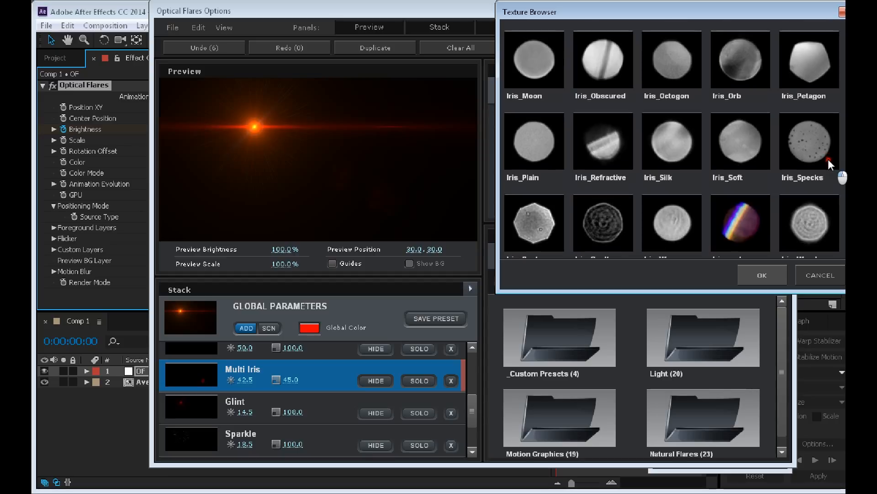
left_click(605, 157)
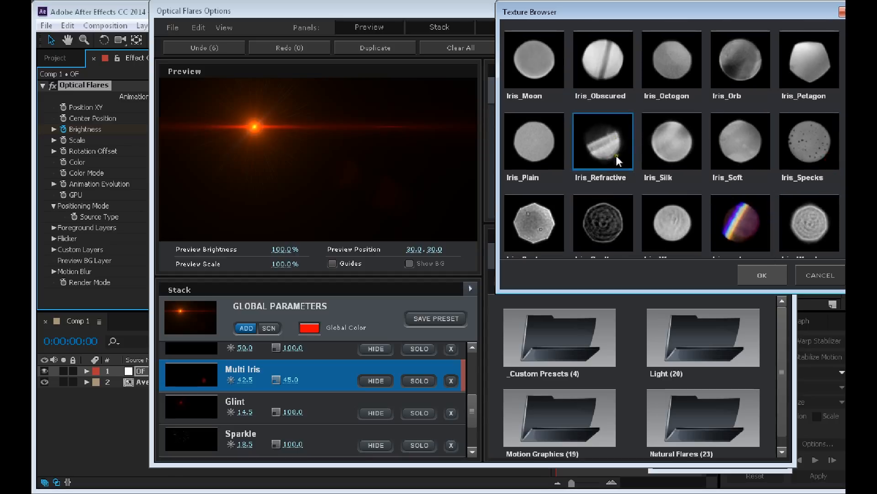
left_click(759, 271)
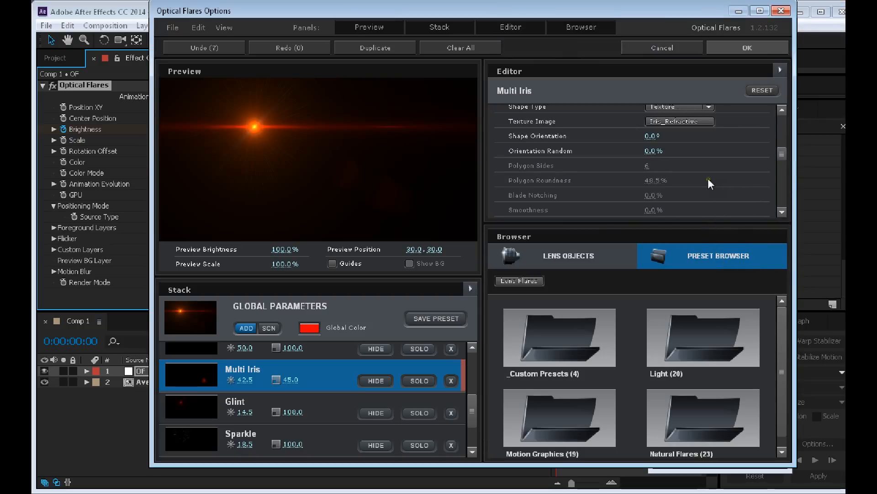
Set the Multi Iris Shape Orientation to 4°.
left_click_drag(782, 153, 783, 148)
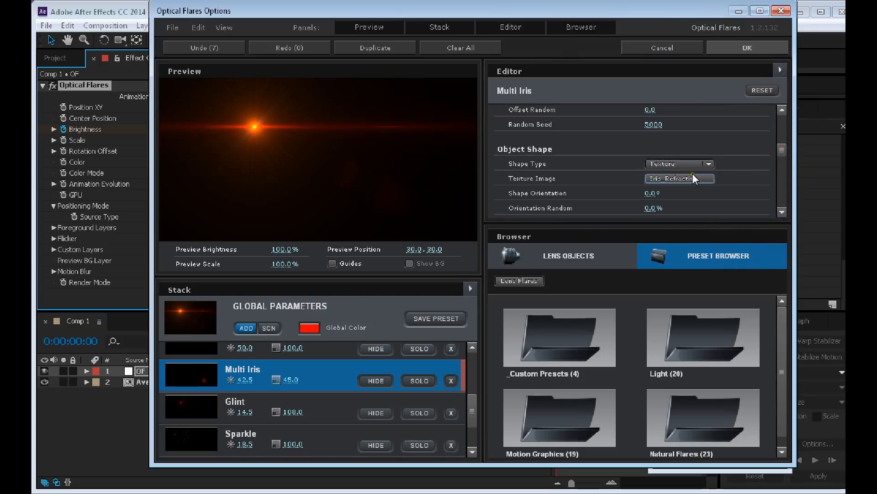
mouse_move(649, 198)
left_mouse_down()
mouse_move(671, 204)
mouse_move(663, 203)
left_mouse_up()
left_click_drag(778, 155, 778, 159)
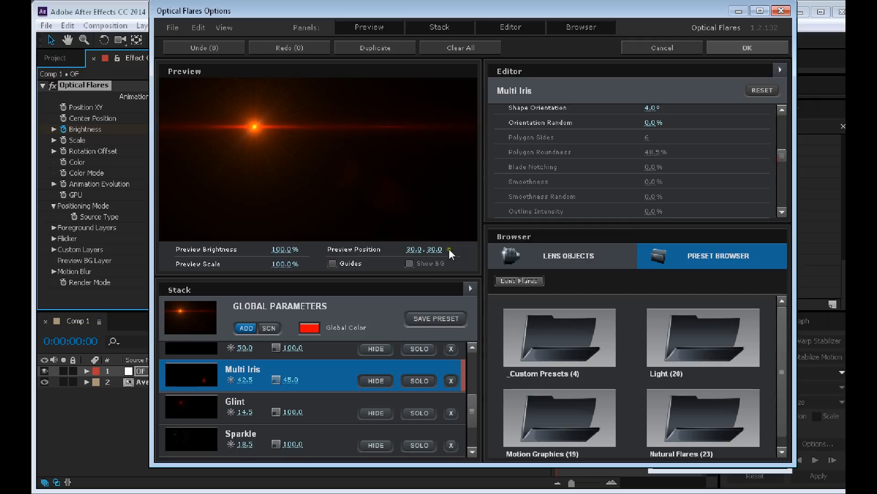
Adjust the Multi Iris circular completion's Rotation Random and set the object's Orientation Random to about 43.5%.
left_click(408, 264)
left_click(472, 254)
left_click(409, 263)
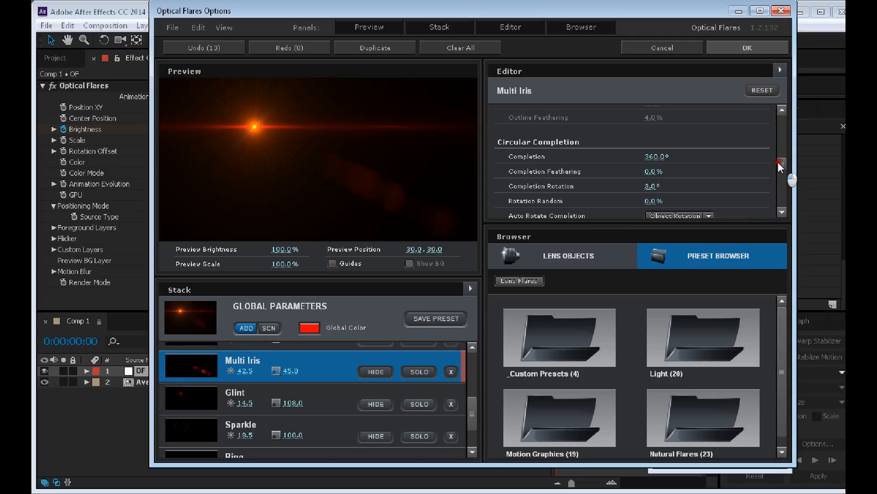
left_click_drag(651, 200, 749, 200)
scroll(775, 171, "up", 4)
scroll(776, 156, "up", 1)
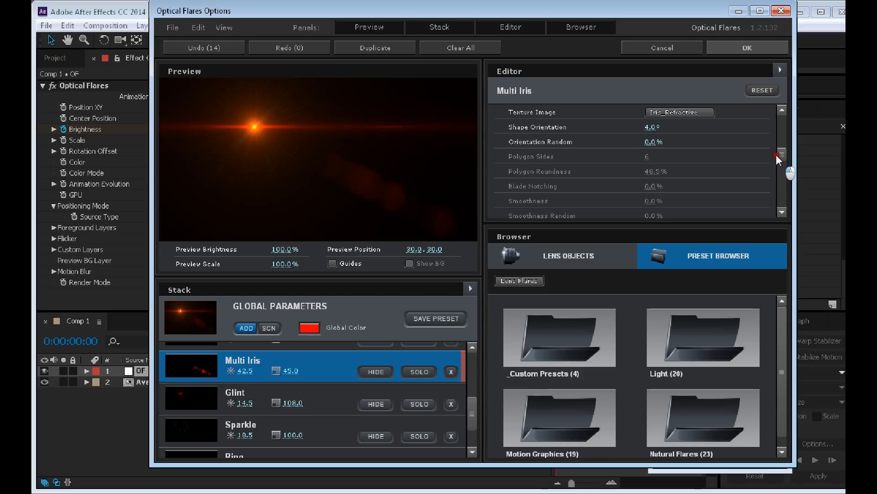
left_click_drag(648, 143, 644, 165)
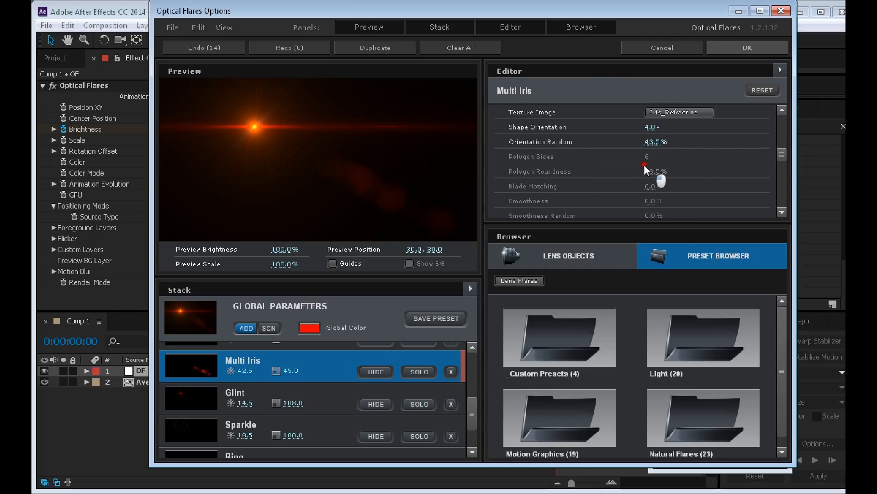
Set the Multi Iris Offset Random to about 44 and apply the flare options to the composition.
left_click_drag(775, 152, 776, 145)
left_click_drag(649, 176, 698, 175)
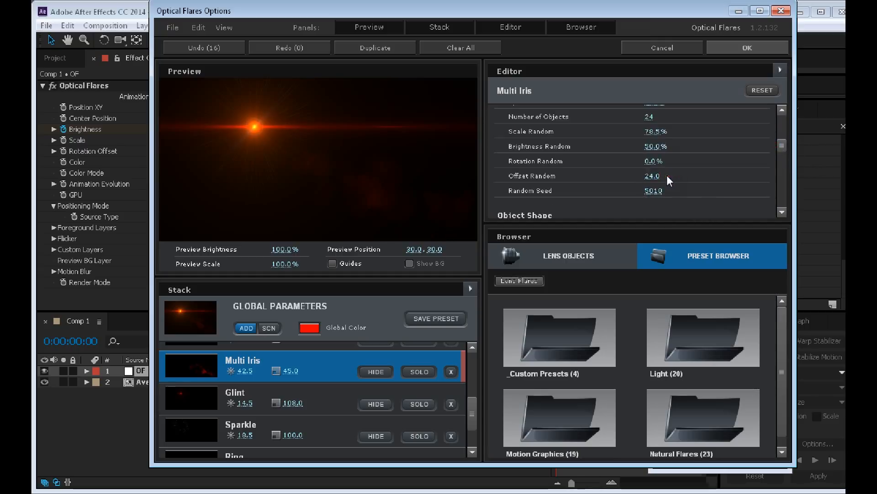
mouse_move(651, 176)
left_mouse_down()
mouse_move(640, 176)
mouse_move(660, 174)
left_mouse_up()
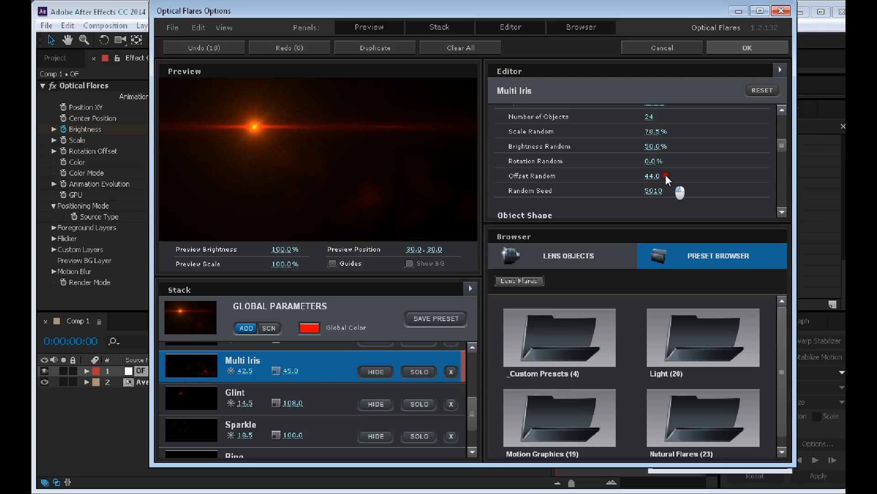
left_click_drag(666, 175, 659, 162)
left_click(659, 161)
left_click(735, 49)
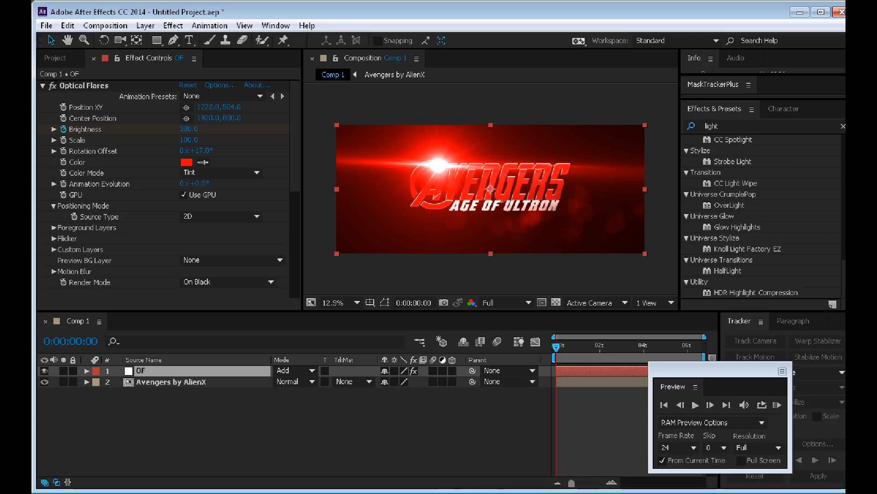
Compare the flare with the teaser trailer frame, and move the floating Preview panel clear of the timeline.
key("alt+Tab")
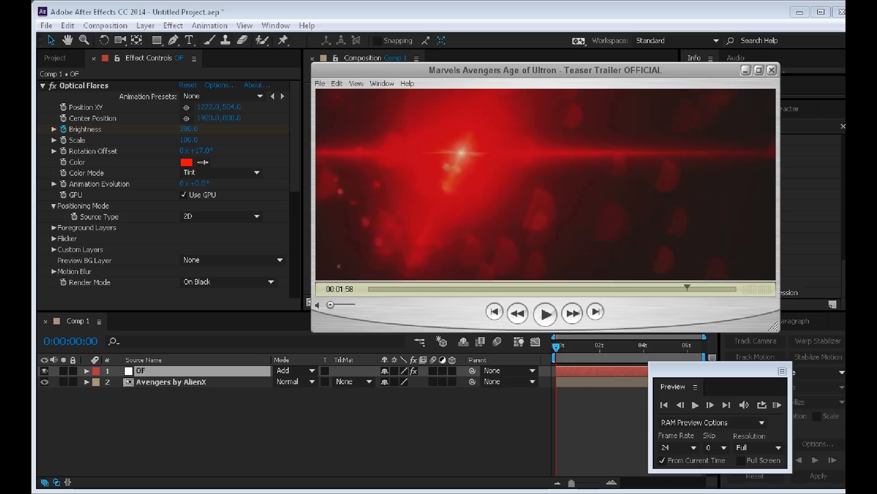
left_click(745, 70)
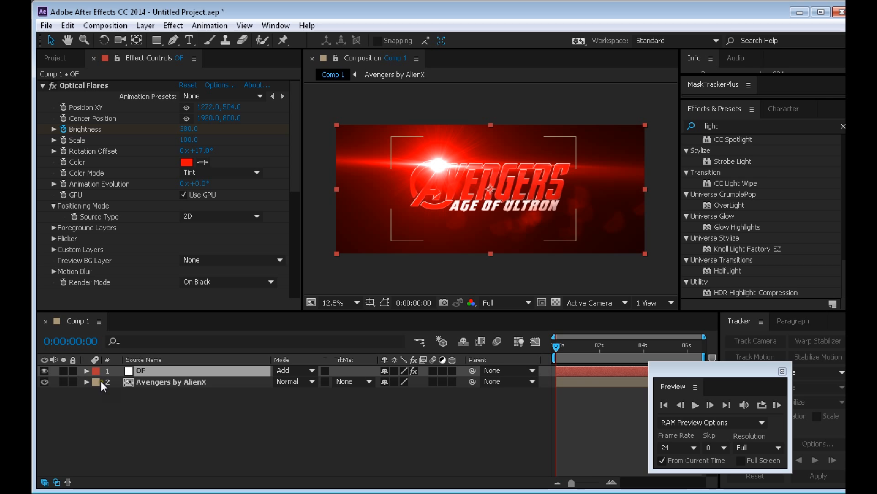
left_click_drag(716, 371, 765, 175)
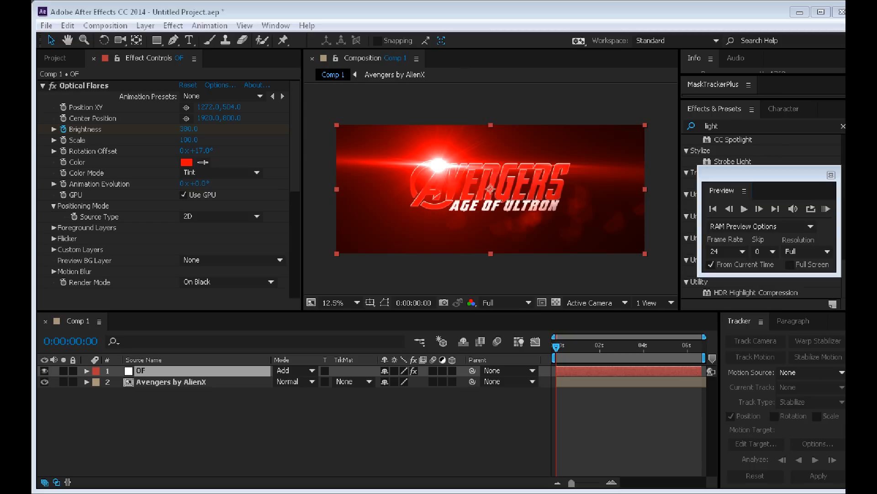
Switch to the trailer player and scrub and play the title reveal to study how the flare dims as the logo appears.
key("alt+Tab")
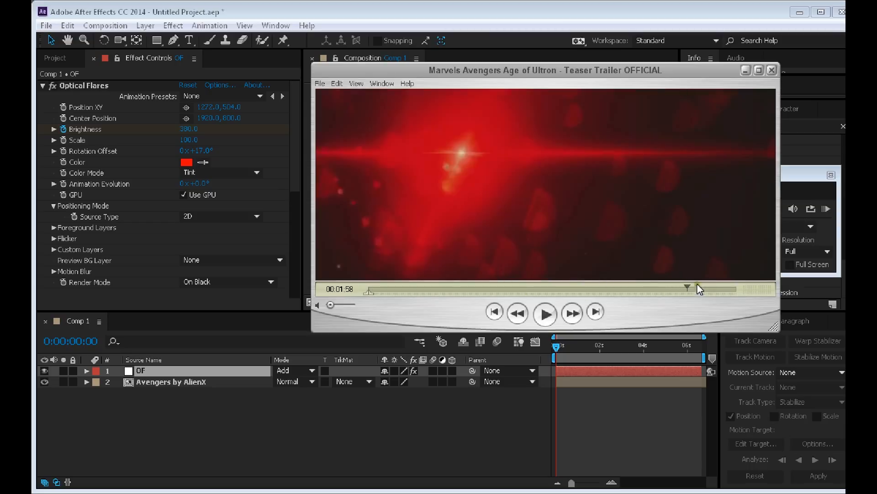
left_click_drag(689, 291, 693, 283)
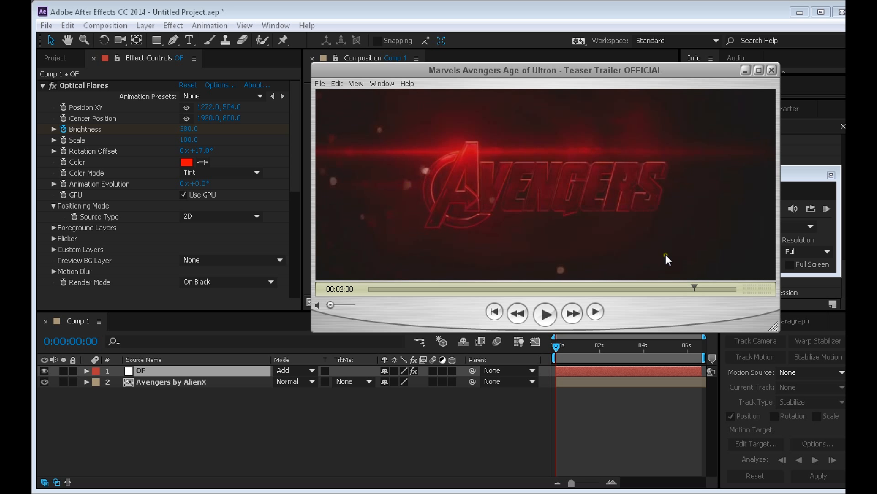
scroll(638, 247, "up", 10)
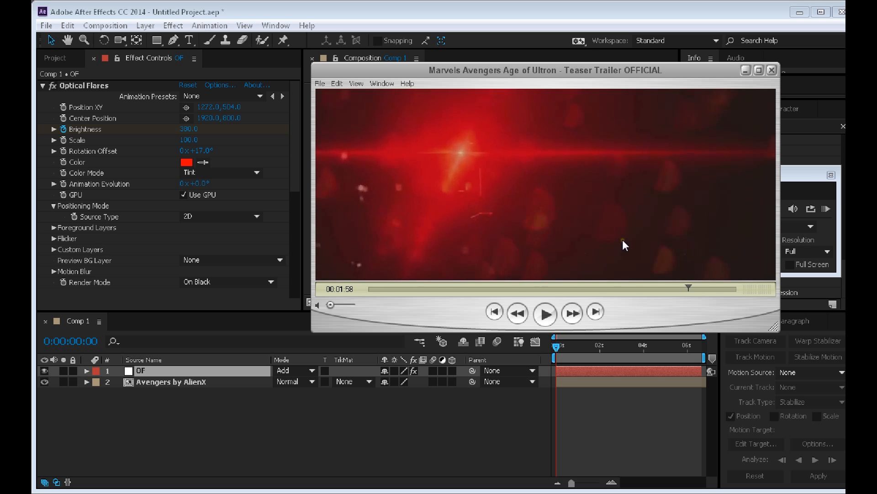
scroll(624, 240, "down", 5)
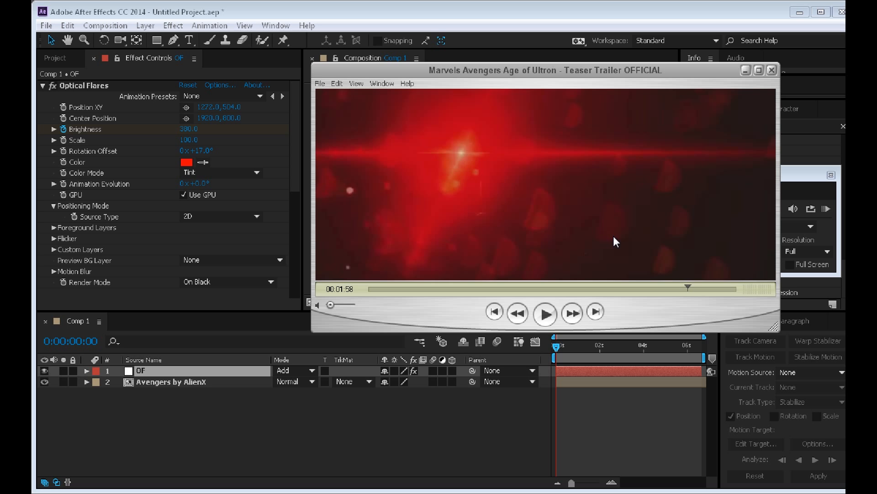
scroll(612, 235, "down", 5)
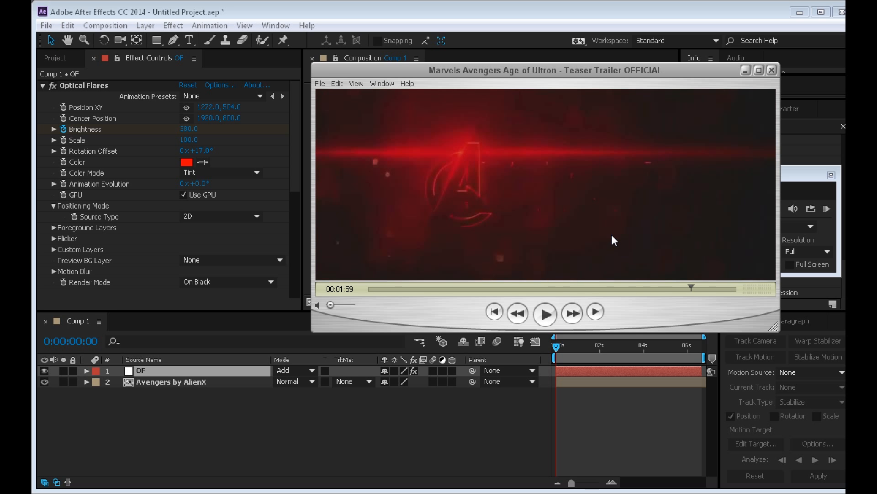
scroll(612, 235, "down", 5)
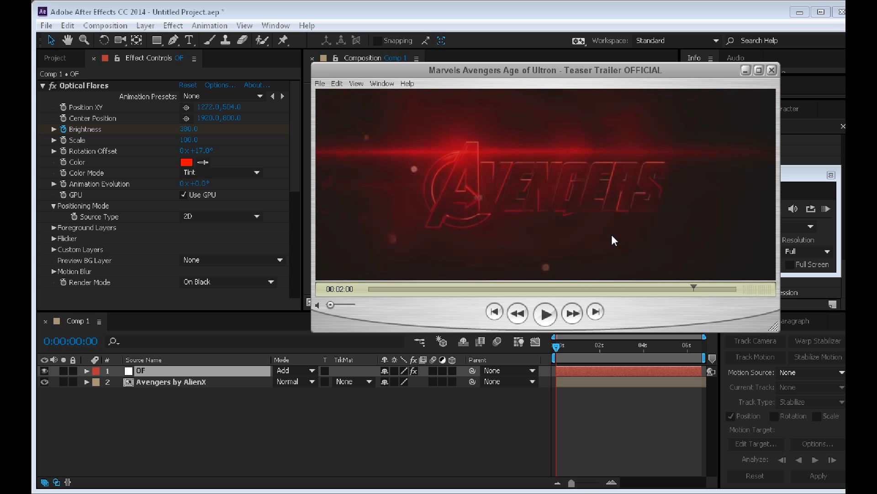
scroll(612, 234, "down", 5)
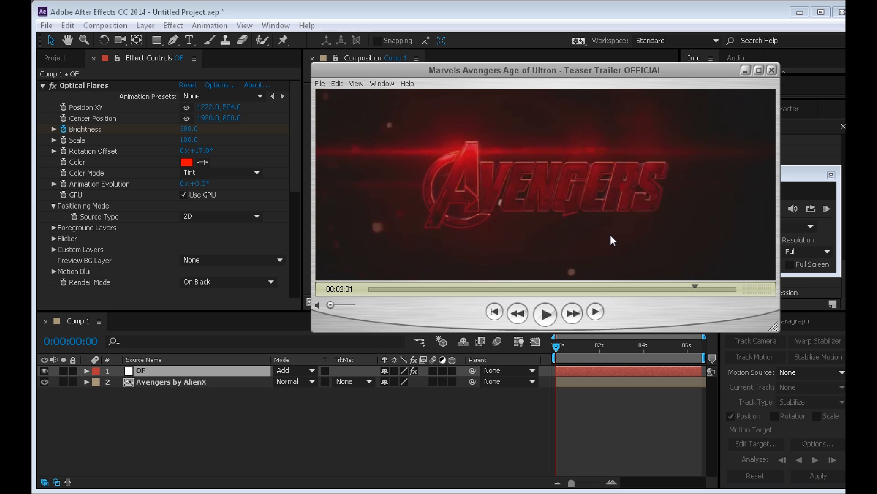
scroll(611, 235, "up", 10)
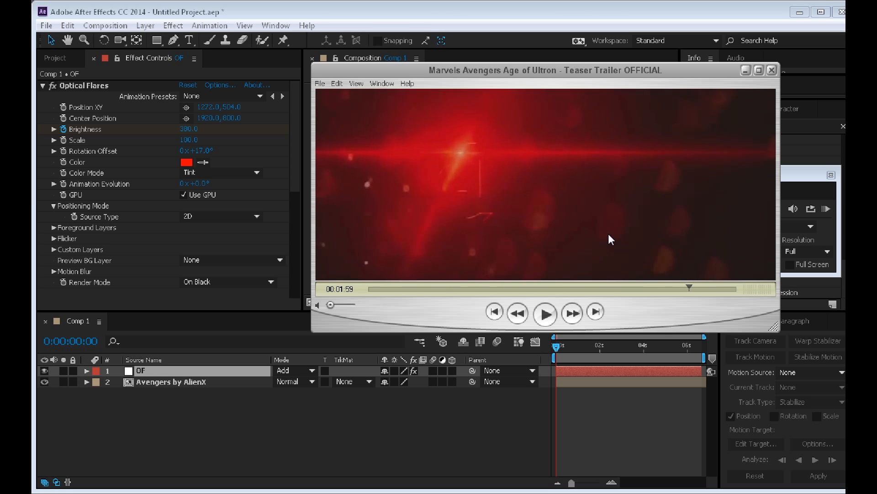
scroll(609, 236, "up", 5)
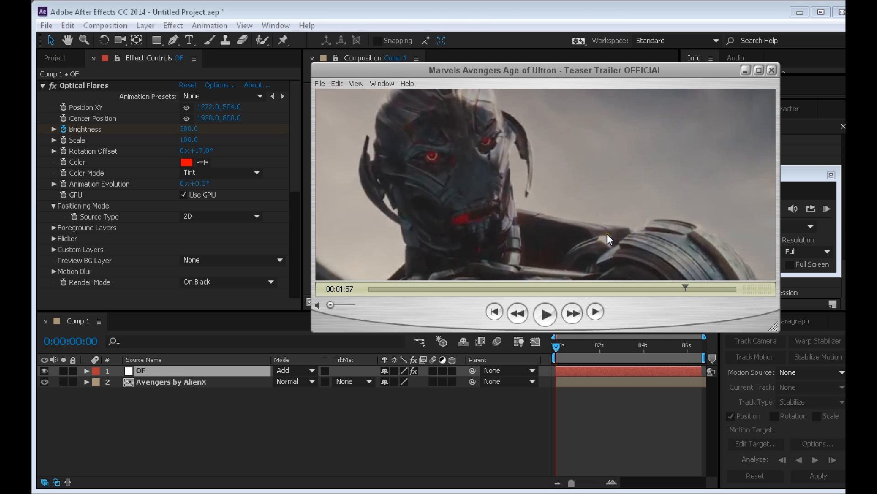
scroll(607, 235, "down", 10)
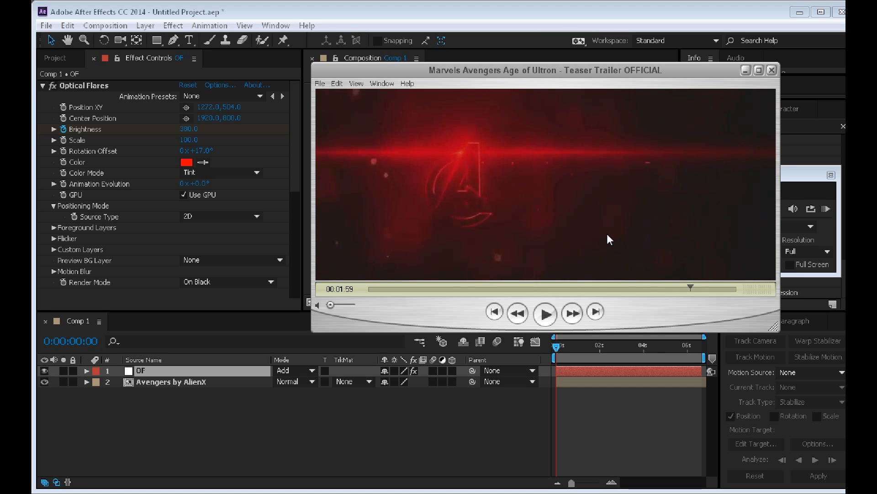
scroll(607, 235, "down", 5)
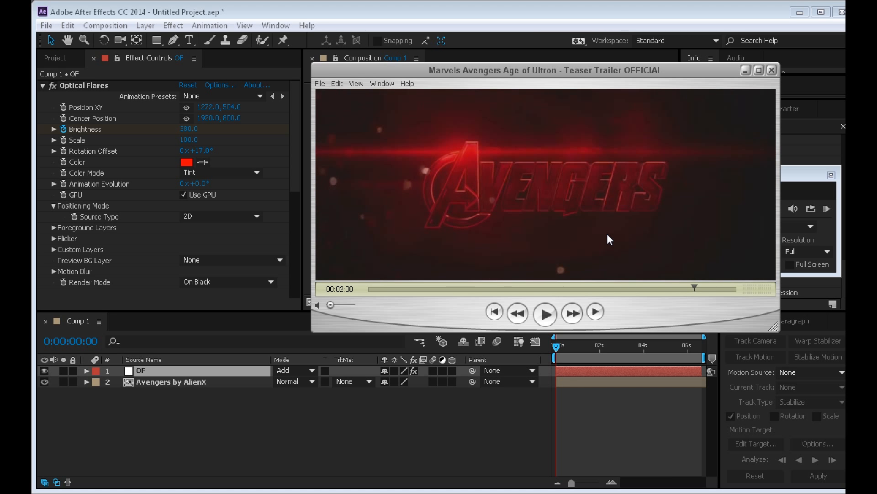
left_click_drag(694, 288, 685, 289)
left_click(545, 313)
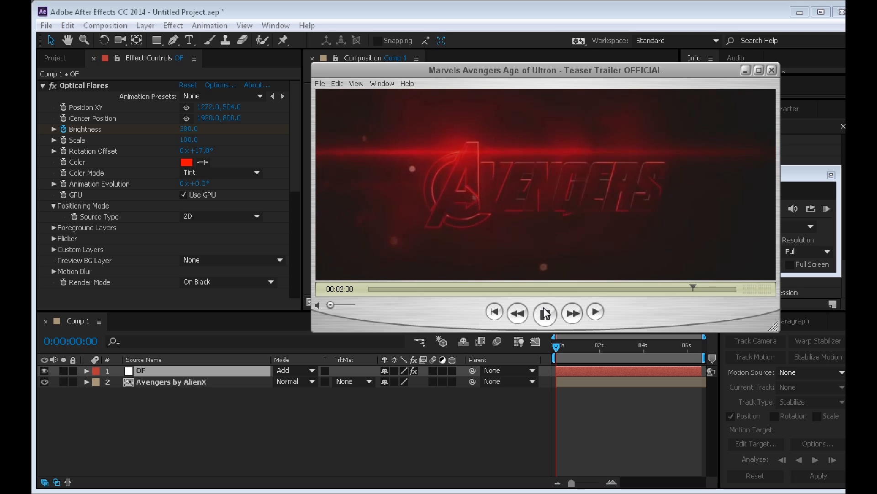
left_click(545, 314)
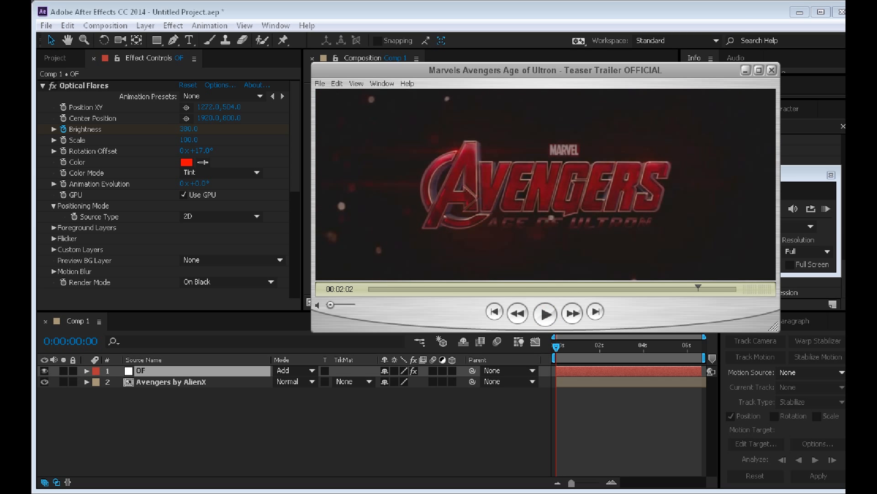
left_click(759, 5)
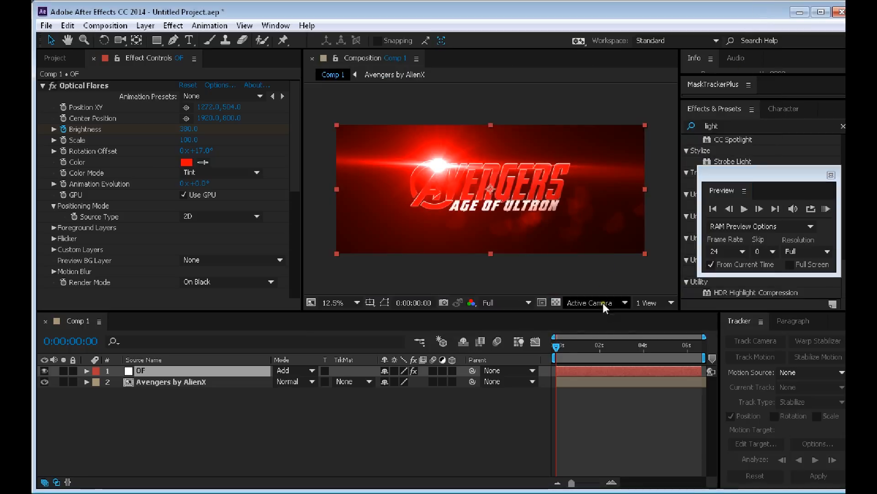
In After Effects, keyframe the Optical Flares Brightness to 0 at 0:00:02:20.
left_click(557, 346)
left_click_drag(557, 346, 618, 350)
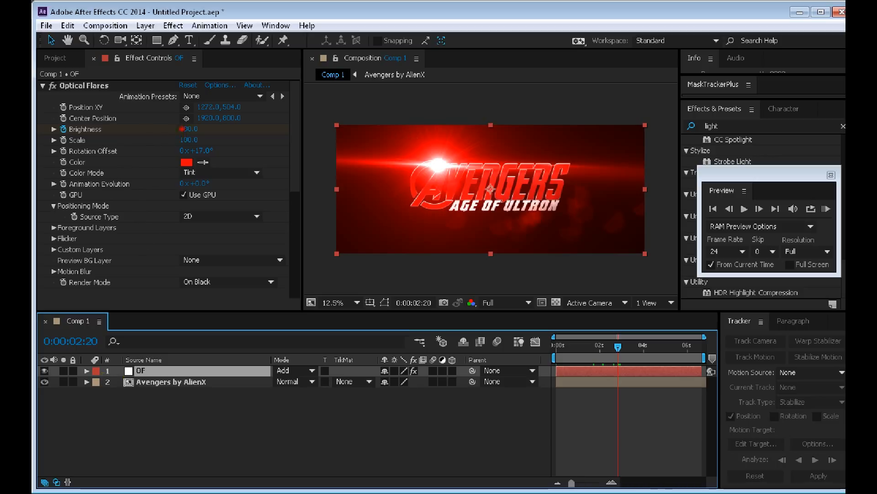
left_click_drag(183, 129, 85, 141)
left_click(84, 142)
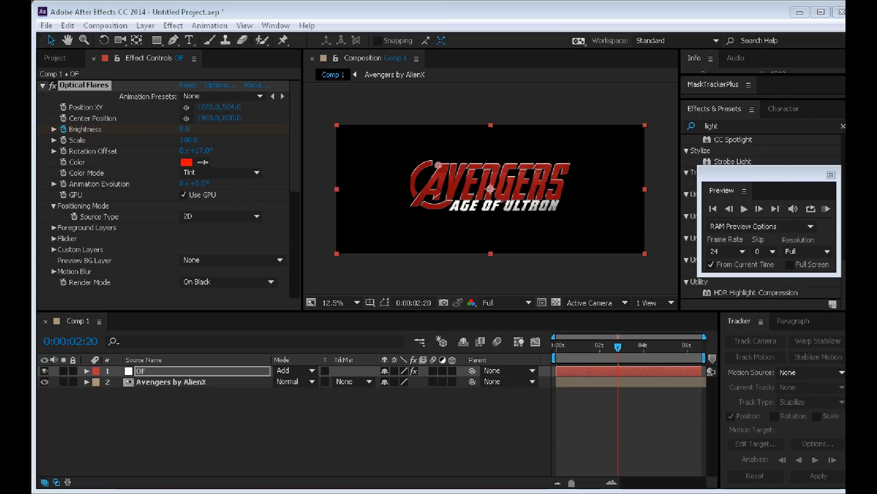
Check the trailer's title reveal again and return the composition's playhead to 0:00:00:00.
key("alt+Tab")
left_click_drag(699, 286, 689, 287)
key("alt+Tab")
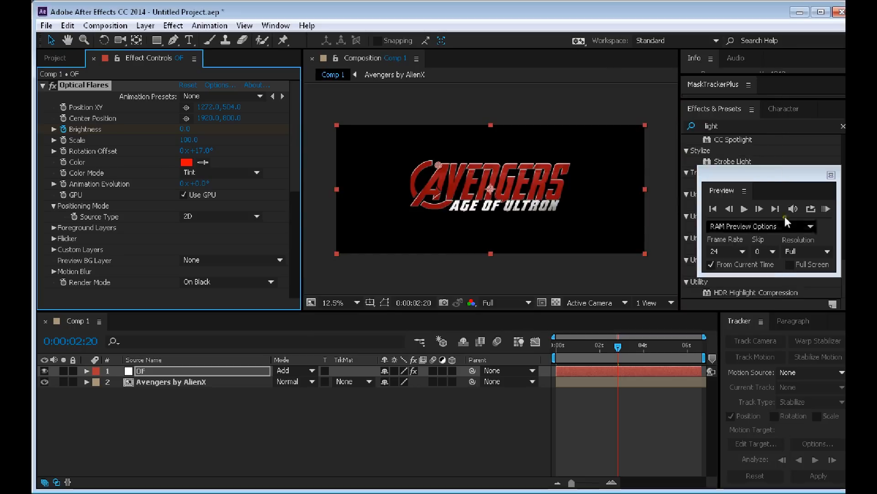
left_click_drag(615, 351, 538, 348)
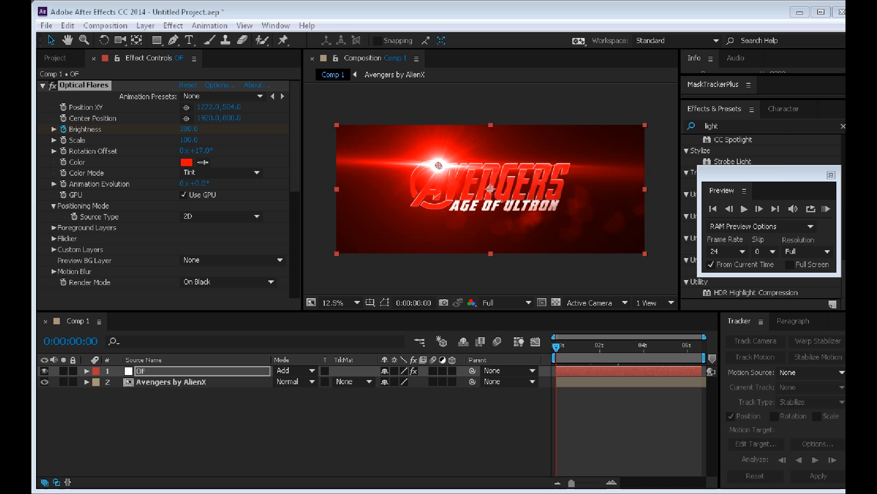
Step back and forth frame by frame through the trailer's flare to examine its fade and the logo outline's reveal.
key("alt+Tab")
left_click_drag(692, 286, 680, 283)
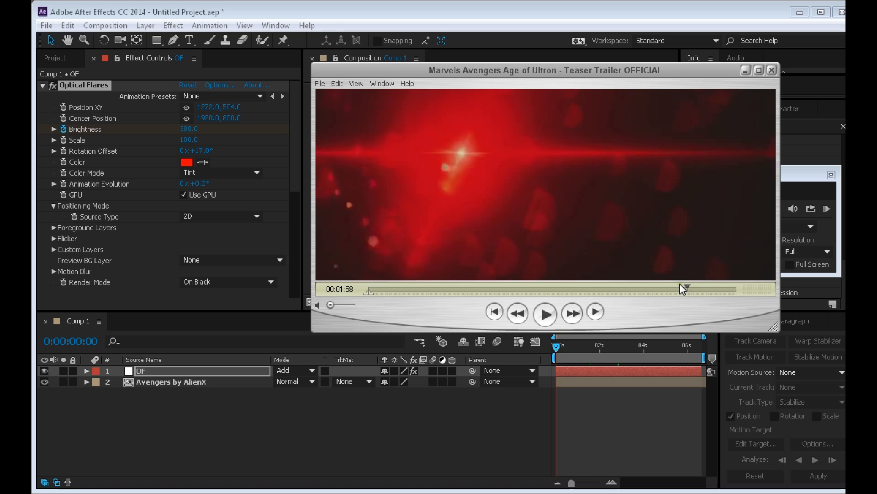
key("Right")
key("Right")
key("Right")
key("Right")
key("Right")
key("Right")
key("Right")
key("Right")
key("Right")
key("Right")
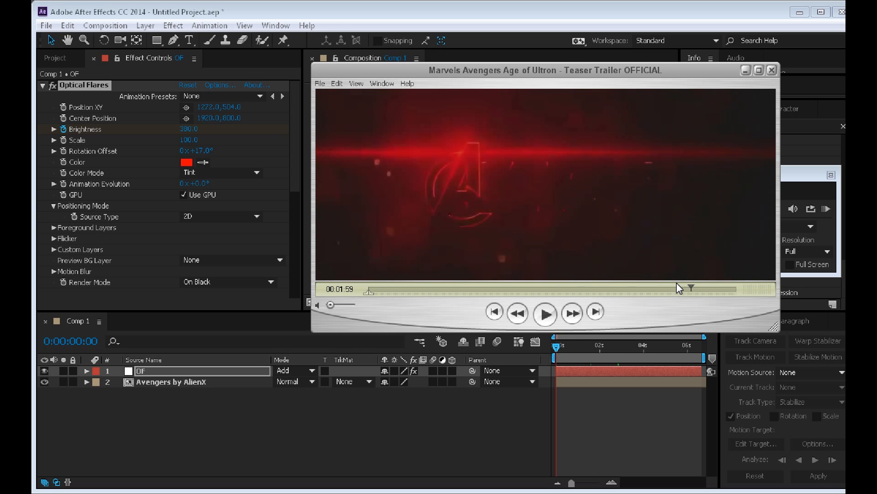
key("Left")
key("Left")
key("Left")
key("Left")
key("Left")
key("Left")
key("Left")
key("Left")
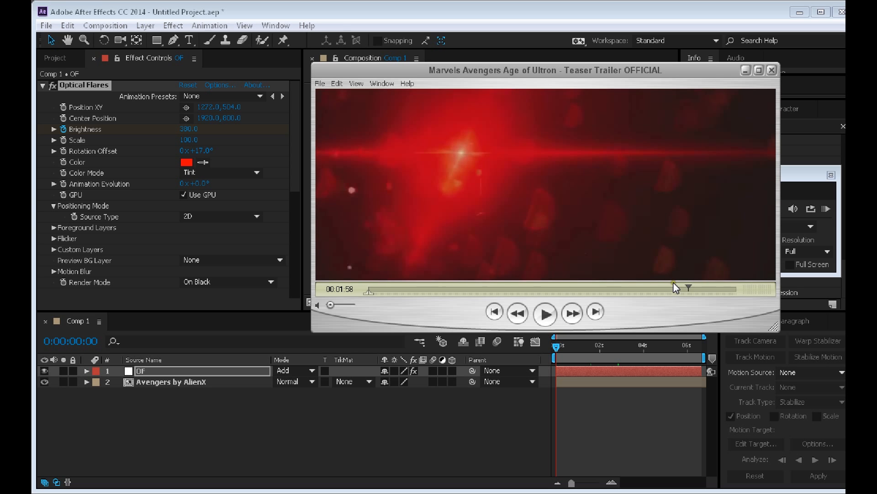
key("Right")
key("Right")
key("Right")
key("Right")
key("Right")
key("Right")
key("Right")
key("Right")
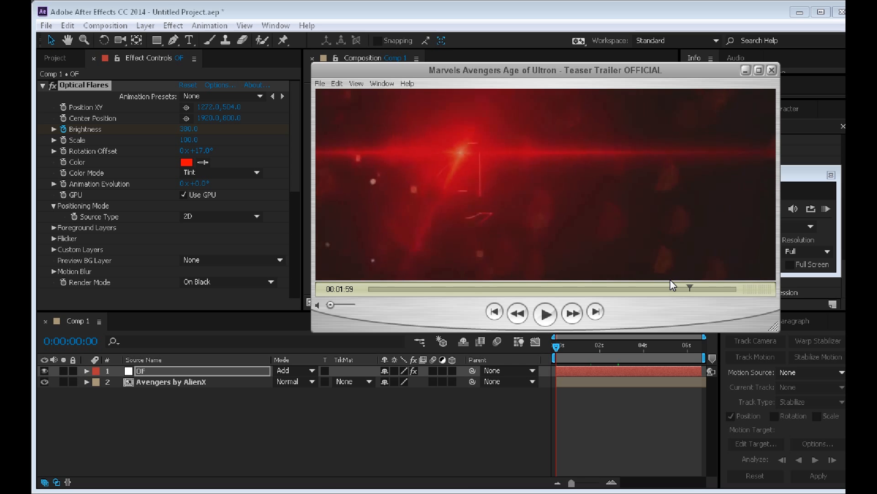
key("Right")
key("Right")
key("Right")
key("Right")
key("Right")
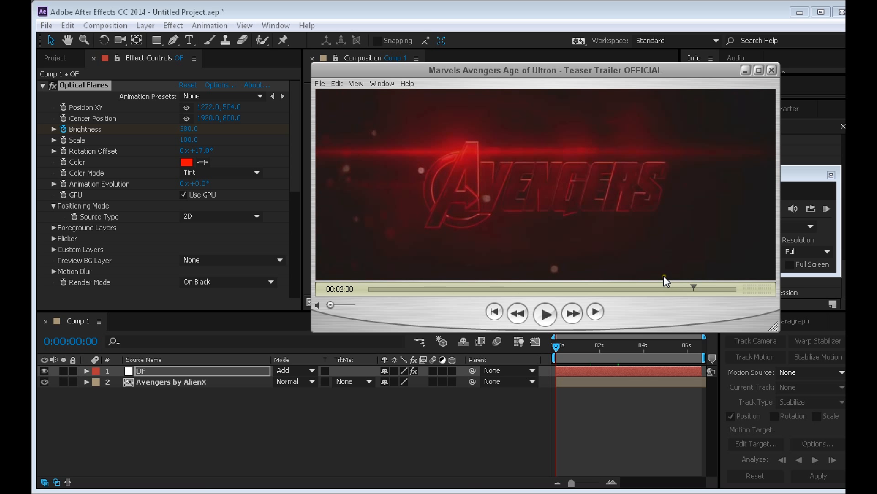
key("Left")
key("Left")
key("Left")
key("Left")
key("Left")
key("Left")
key("Left")
key("Left")
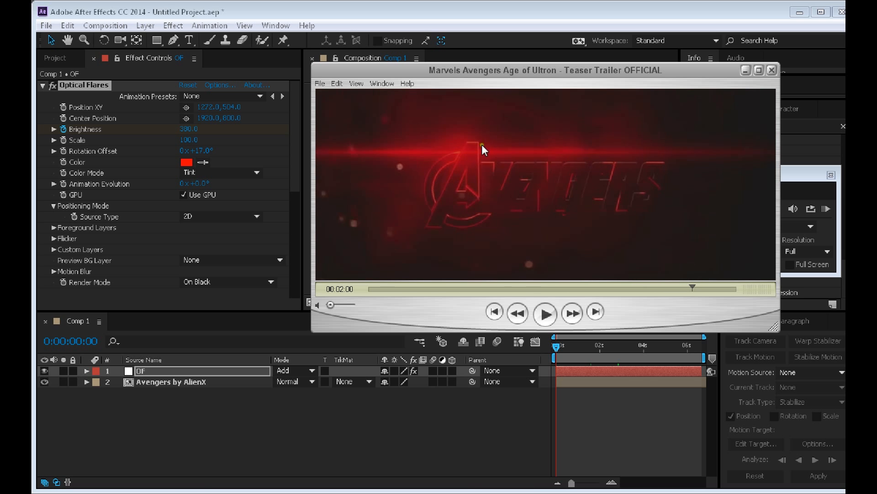
key("Left")
key("Left")
key("Left")
key("Left")
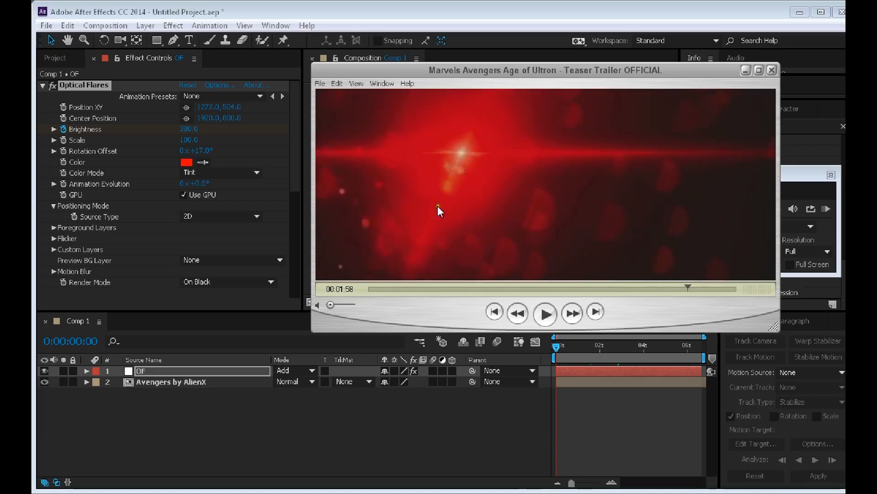
left_click(158, 194)
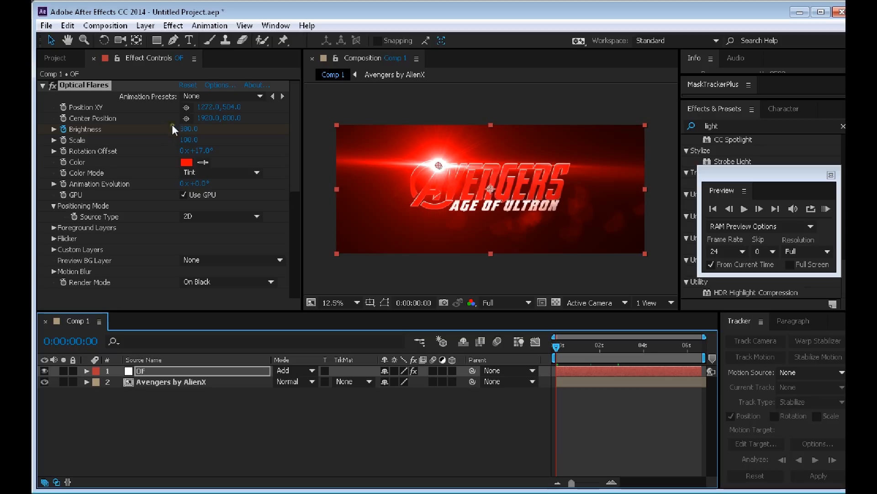
Duplicate the third Glow object (brightness 139.5, scale 2.5) in the Optical Flares setup.
left_click(213, 86)
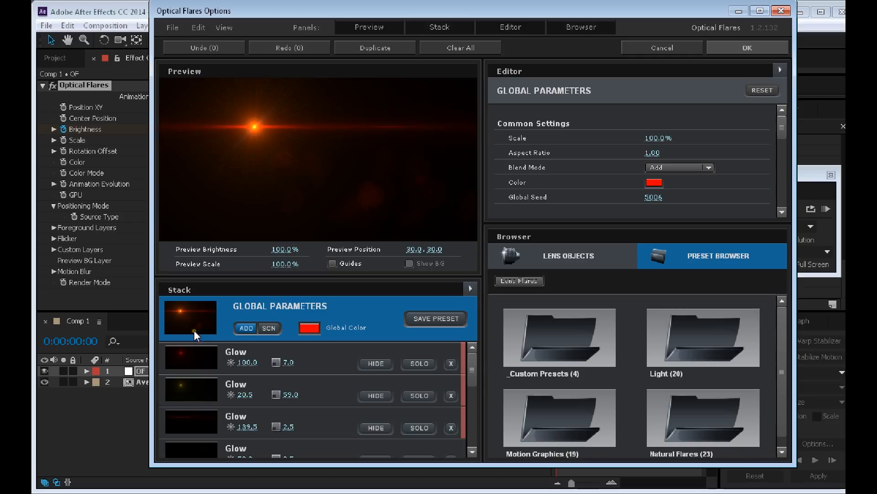
left_click(192, 425)
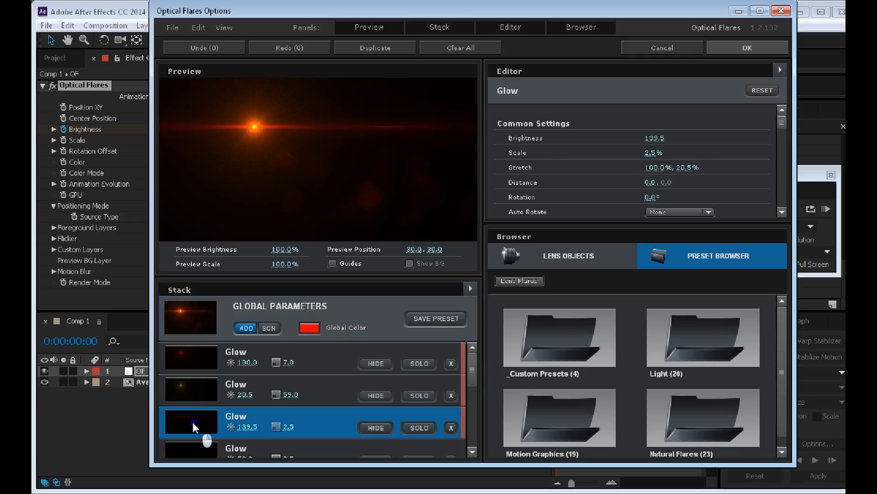
right_click(313, 420)
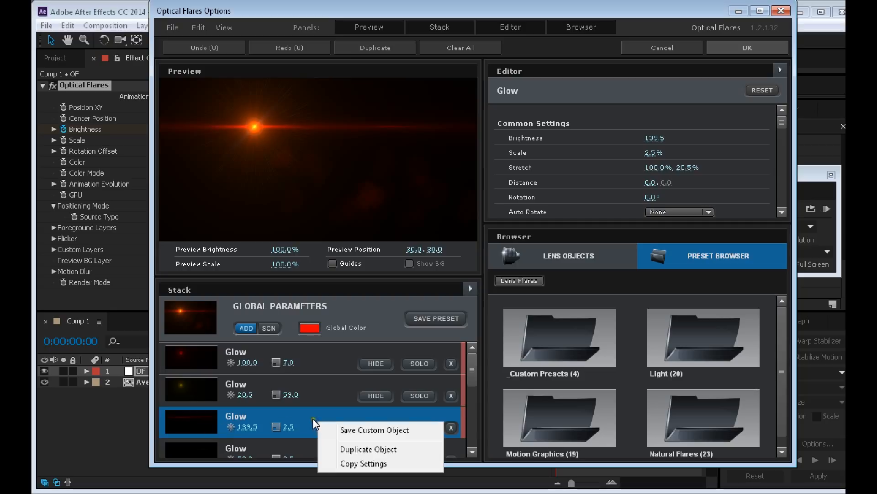
left_click(360, 450)
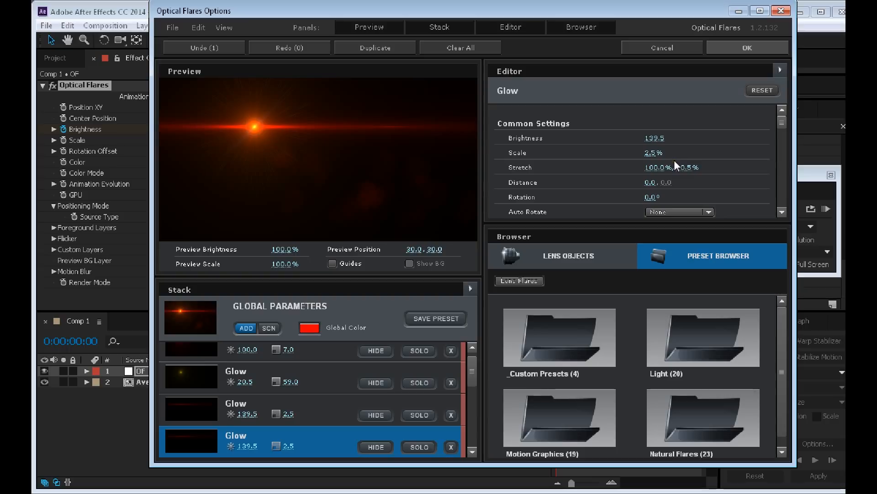
Set the duplicated Glow to rotation 273°, brightness 122.5 and scale 11%, with Auto Rotate set to To Center.
left_click_drag(652, 200, 553, 208)
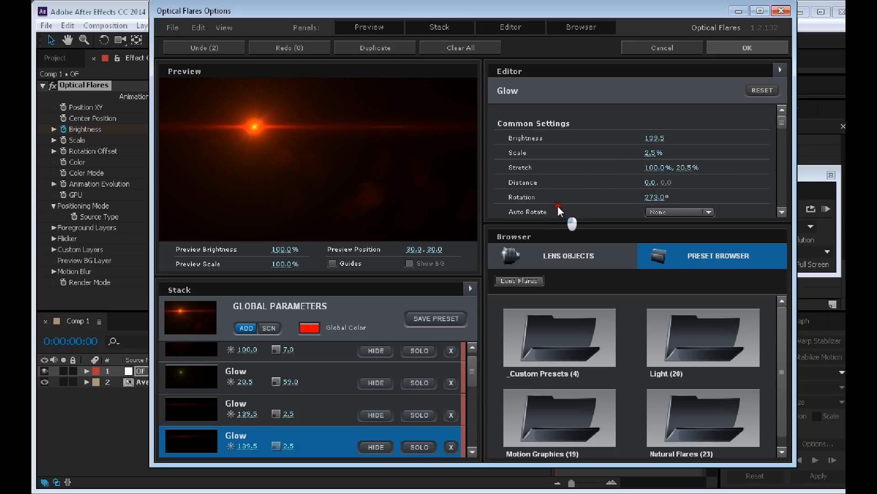
mouse_move(655, 138)
left_mouse_down()
mouse_move(672, 138)
mouse_move(634, 145)
mouse_move(656, 152)
left_mouse_up()
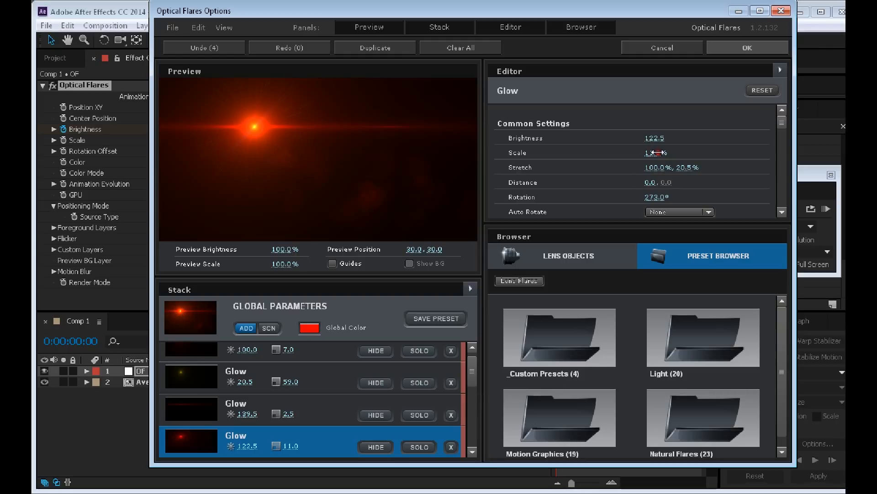
left_click(677, 209)
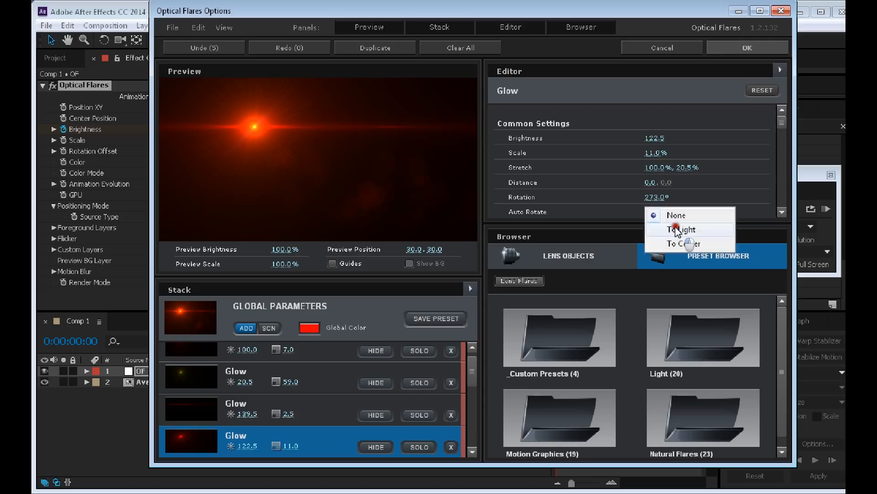
left_click(677, 228)
left_click(667, 209)
left_click(668, 243)
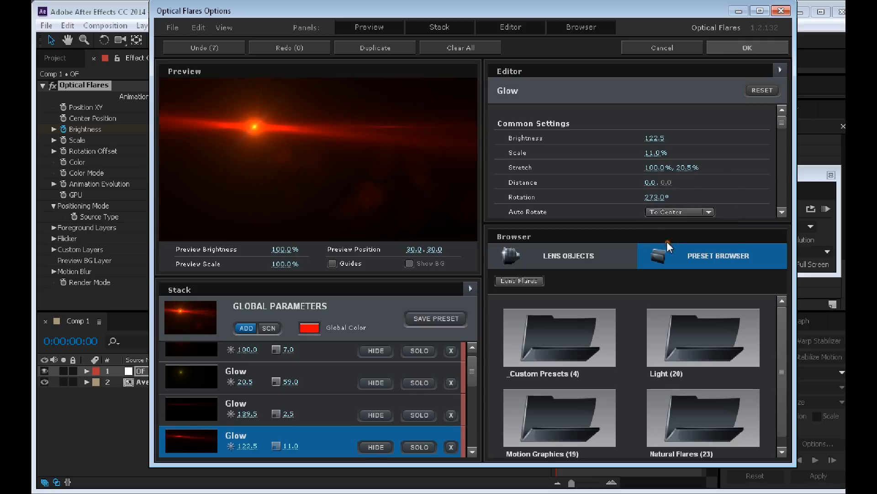
Refine the duplicated Glow to rotation about 182°, brightness 101 and aspect ratio about 1.50, and apply the flare changes.
mouse_move(651, 197)
left_mouse_down()
mouse_move(660, 198)
mouse_move(535, 223)
mouse_move(555, 220)
left_mouse_up()
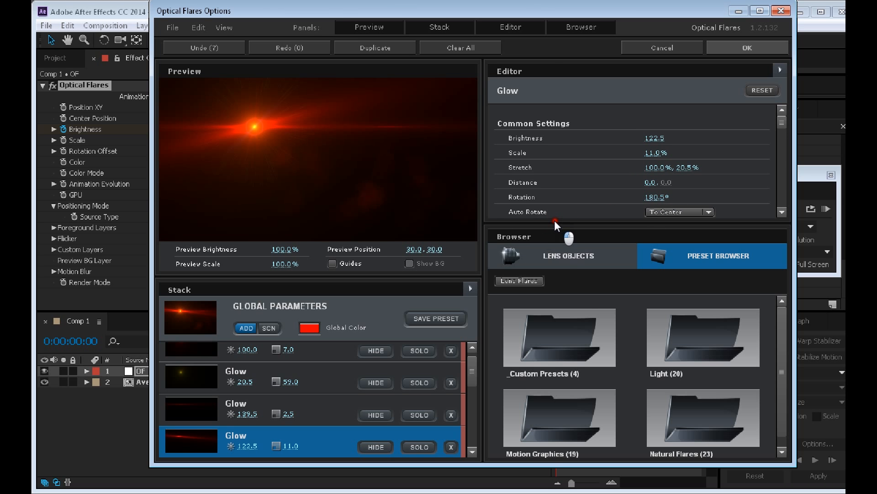
left_click_drag(658, 138, 638, 147)
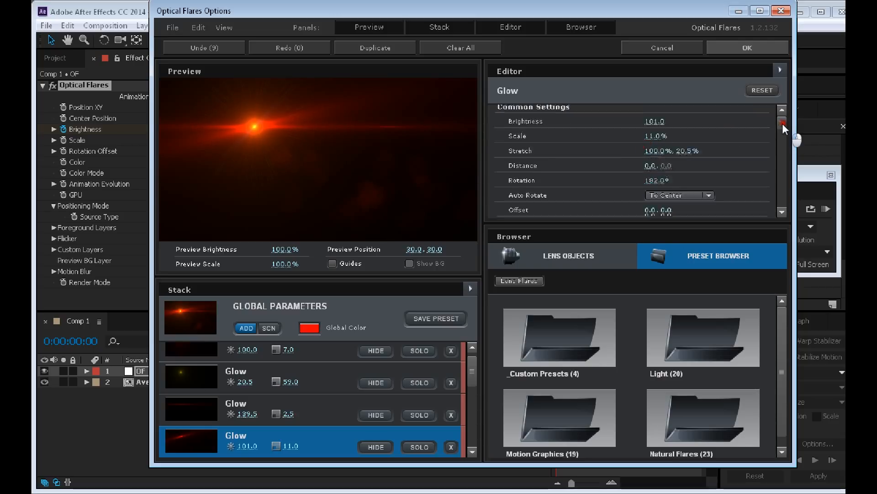
left_click_drag(782, 123, 784, 133)
left_click_drag(667, 180, 643, 180)
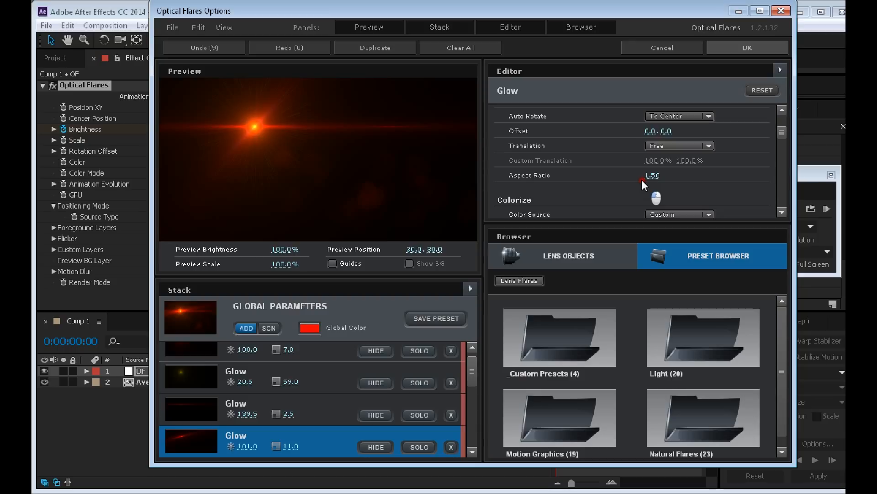
left_click_drag(642, 180, 643, 181)
left_click_drag(777, 132, 772, 123)
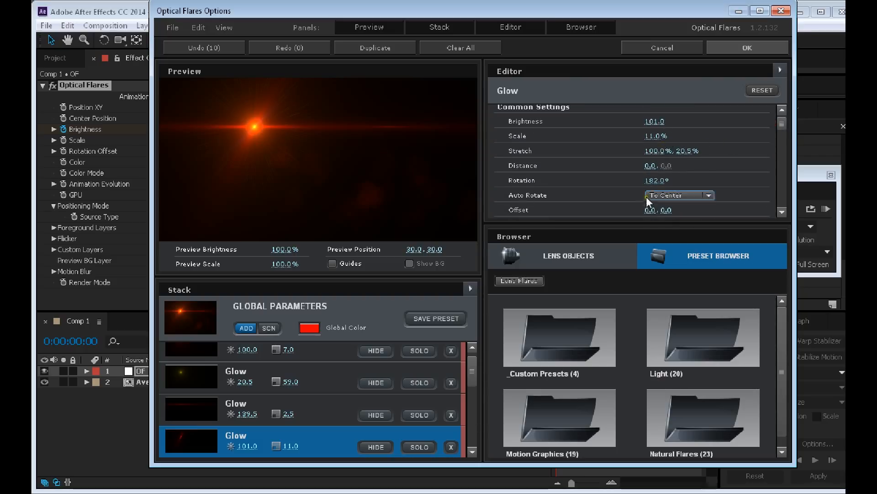
left_click_drag(653, 180, 651, 179)
left_click(752, 50)
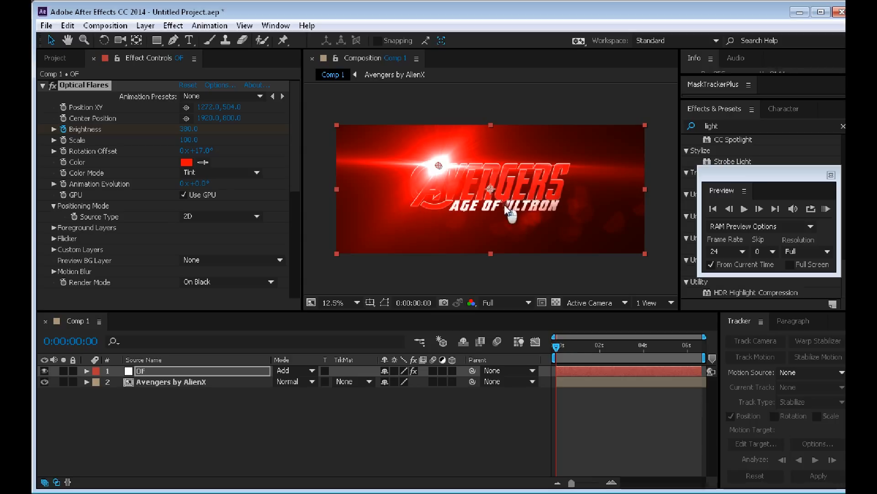
Create a comp-size white solid named "Track Matte Smoke Noise" directly above the Avengers by AlienX layer.
mouse_move(557, 349)
left_mouse_down()
mouse_move(606, 348)
mouse_move(545, 347)
left_mouse_up()
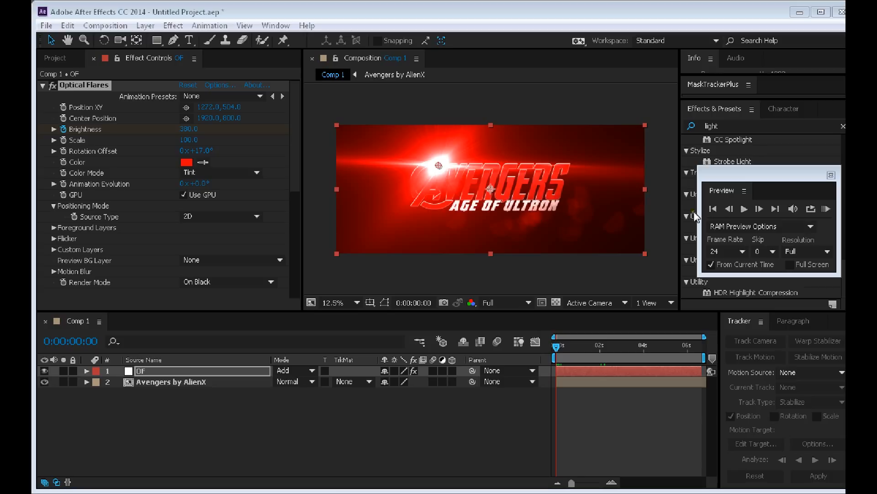
left_click(171, 382)
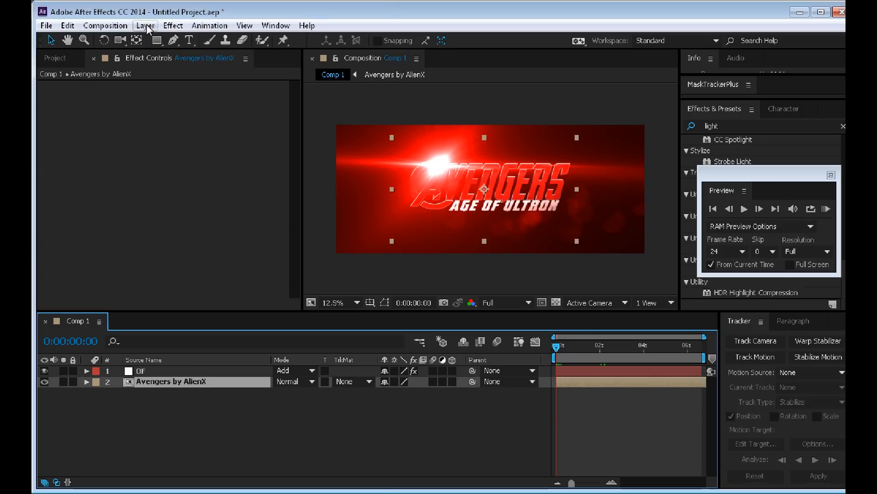
left_click(146, 26)
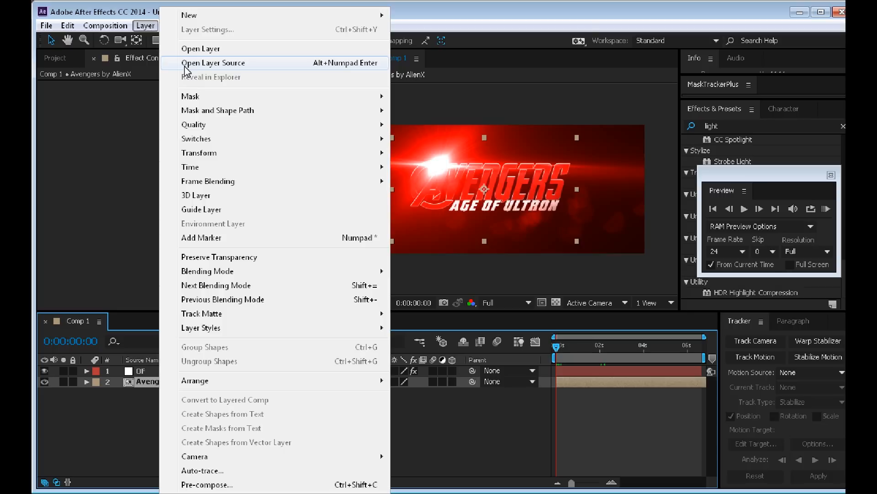
mouse_move(333, 15)
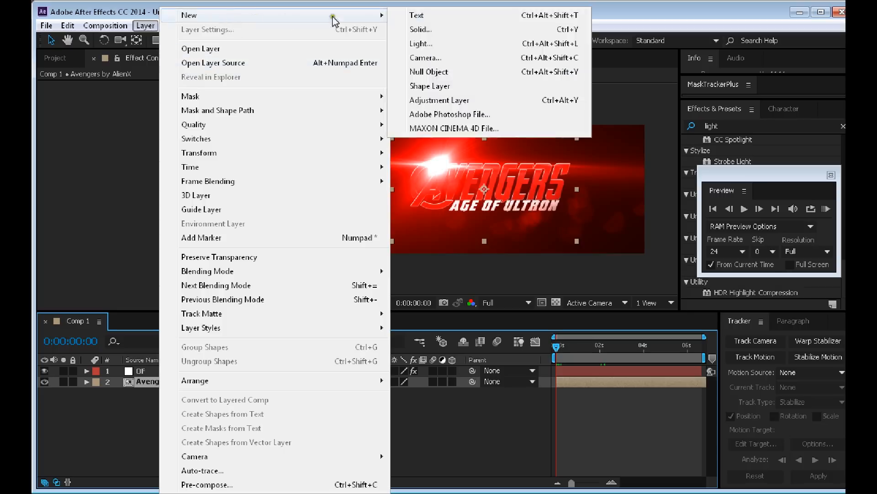
left_click(417, 32)
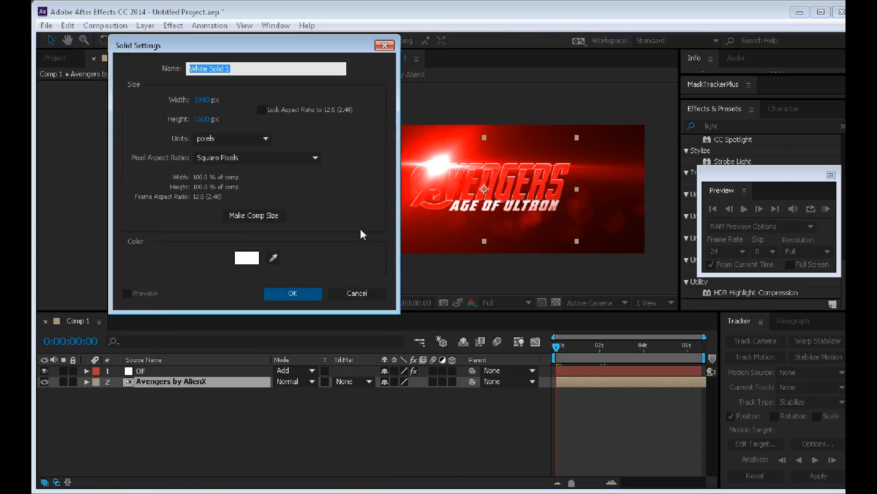
type("T")
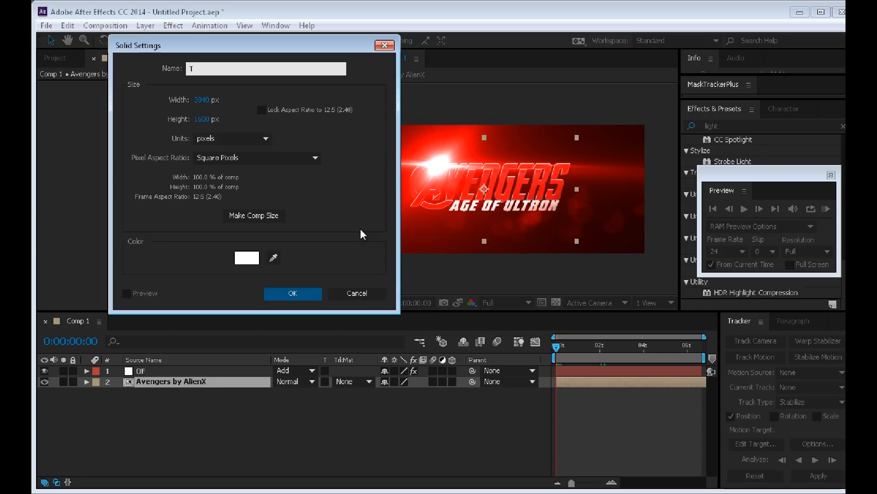
type("ra")
type("r")
type("ack Ma")
type("tte")
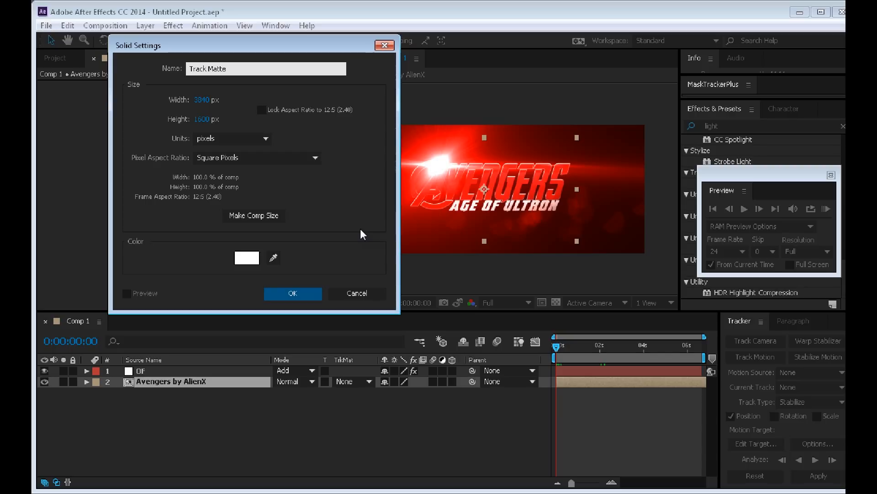
type("Smoke")
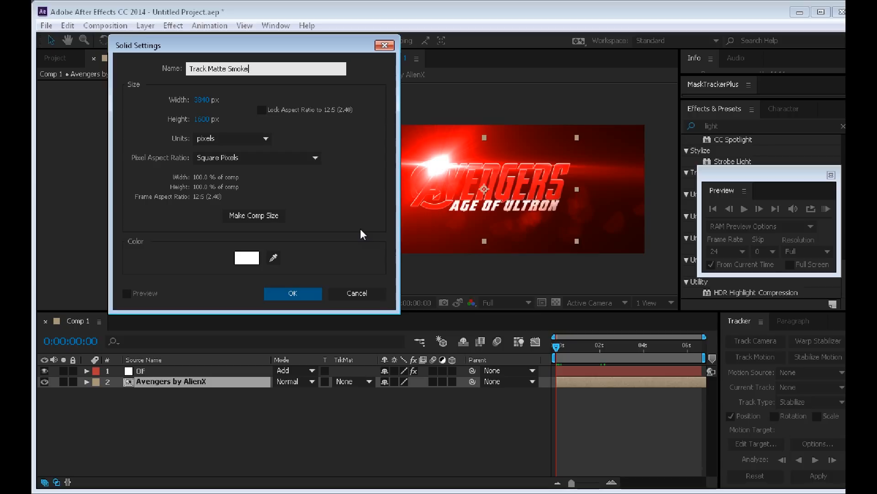
type("oise")
left_click(318, 294)
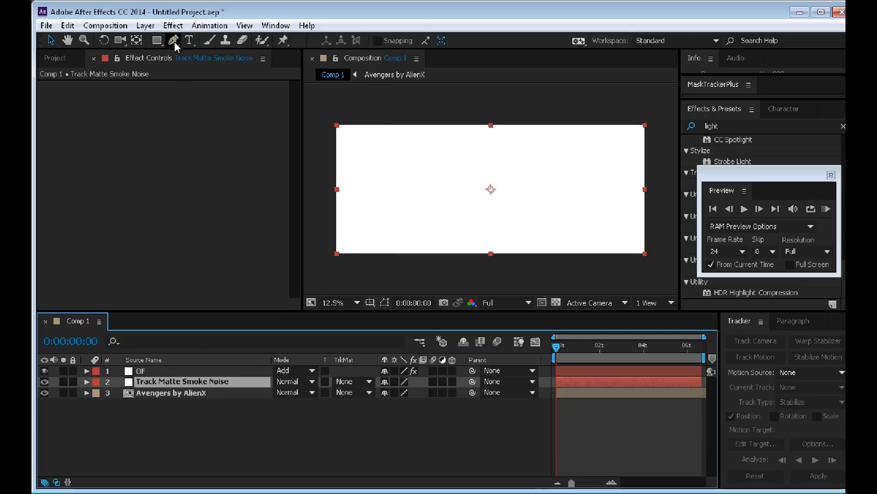
left_click(173, 26)
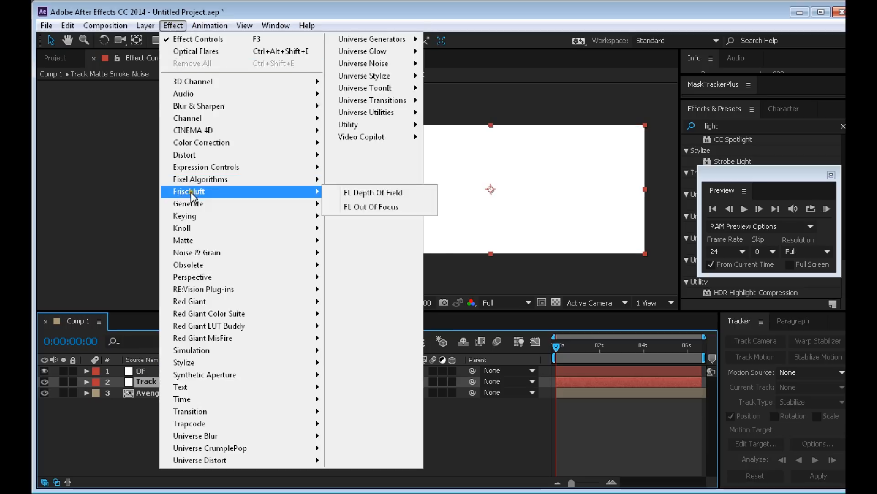
mouse_move(190, 208)
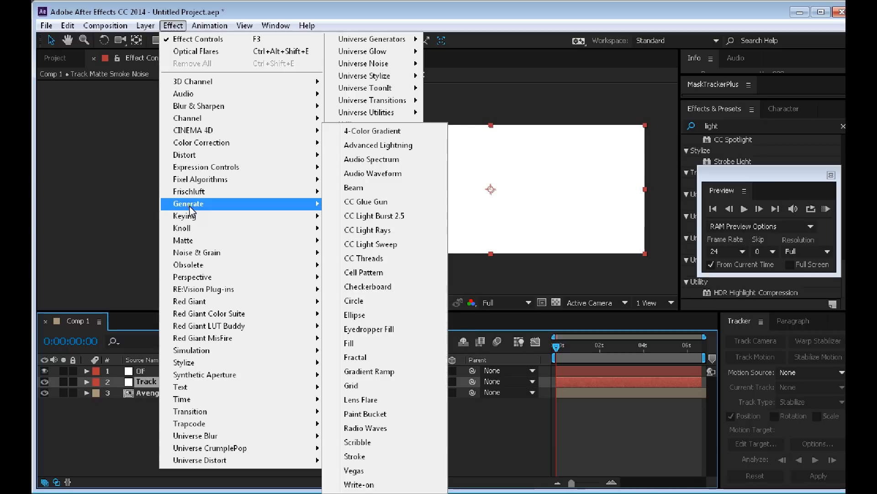
mouse_move(192, 253)
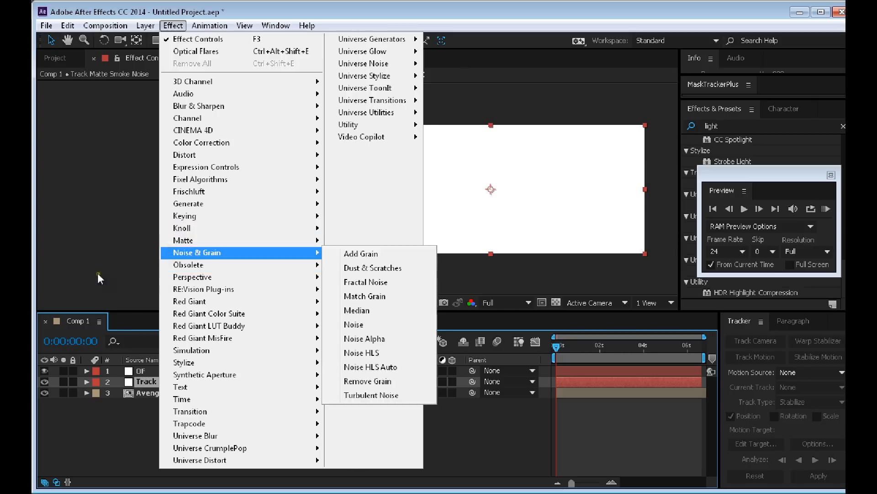
left_click(128, 415)
left_click(141, 380)
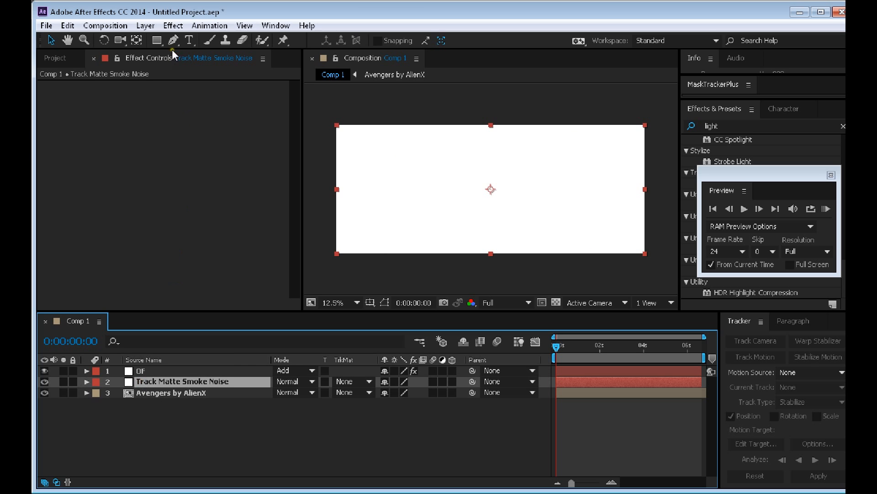
Apply the Turbulent Noise effect to the Track Matte Smoke Noise solid.
left_click(175, 27)
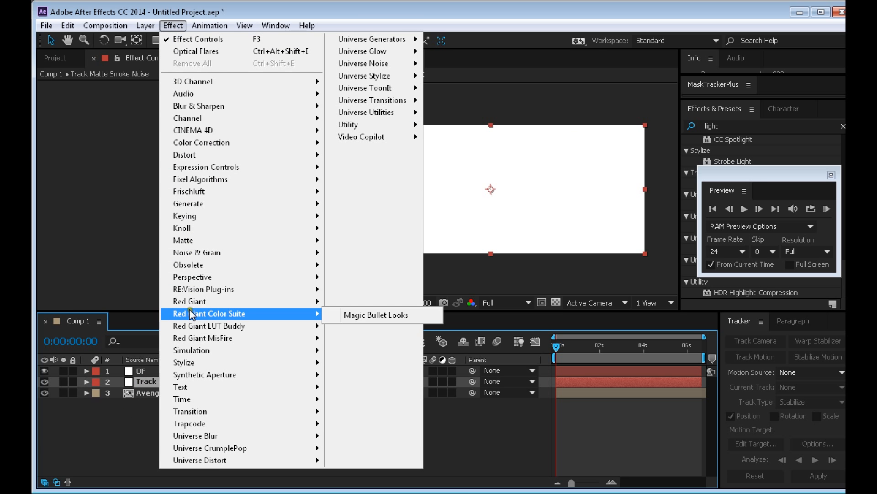
mouse_move(194, 292)
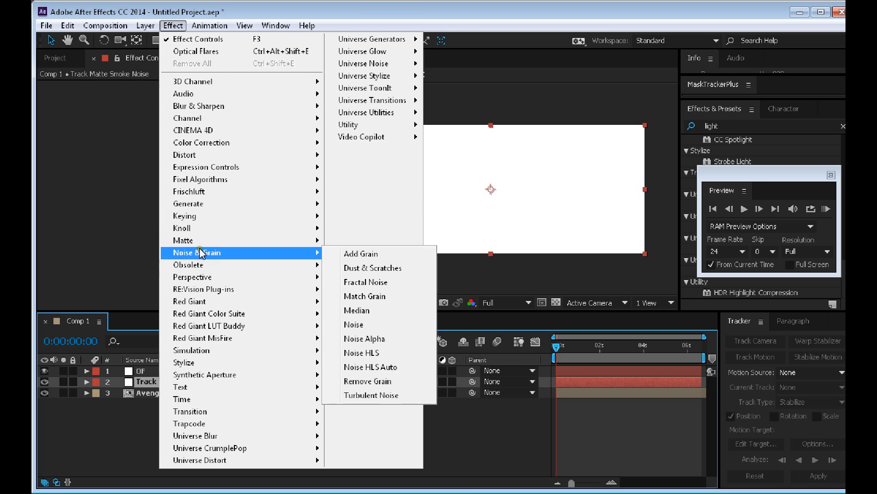
mouse_move(315, 255)
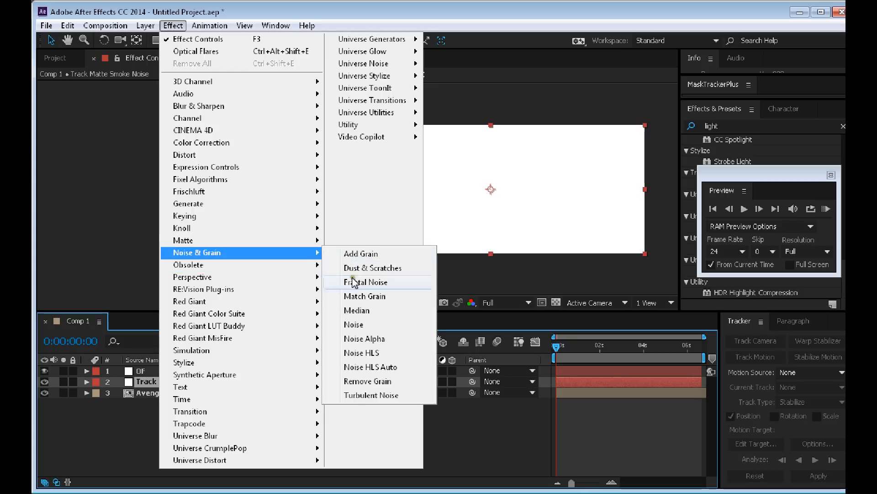
left_click(358, 396)
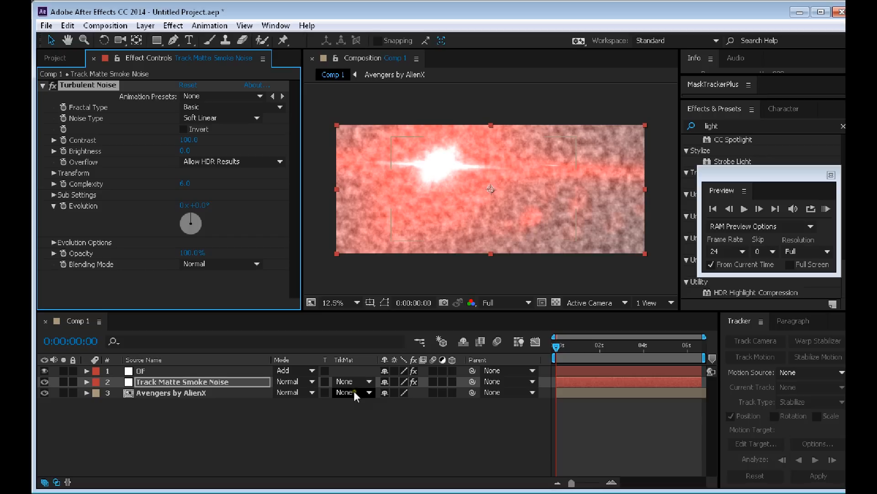
Raise the Turbulent Noise Contrast to 405 and its Complexity to 8.2.
scroll(429, 247, "up", 1)
scroll(430, 247, "down", 1)
left_click_drag(194, 139, 207, 140)
left_click_drag(265, 148, 384, 161)
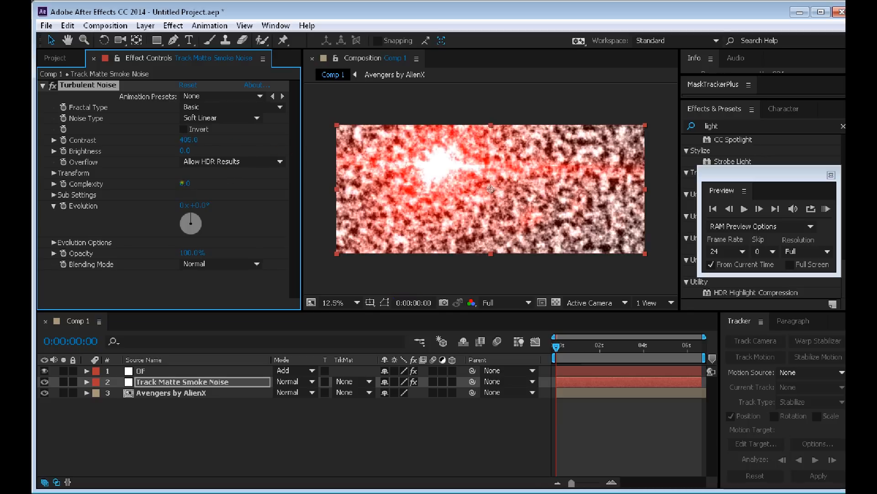
left_click_drag(196, 183, 213, 183)
left_click(182, 182)
left_click_drag(183, 181, 185, 179)
Increase the Turbulent Noise Contrast to 1326 and lower its Brightness to -9.
left_click_drag(254, 139, 374, 150)
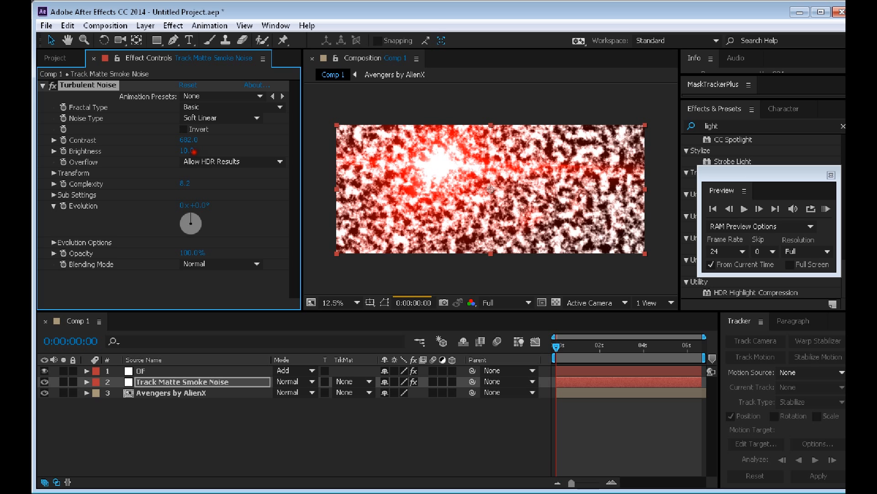
left_click_drag(194, 150, 179, 151)
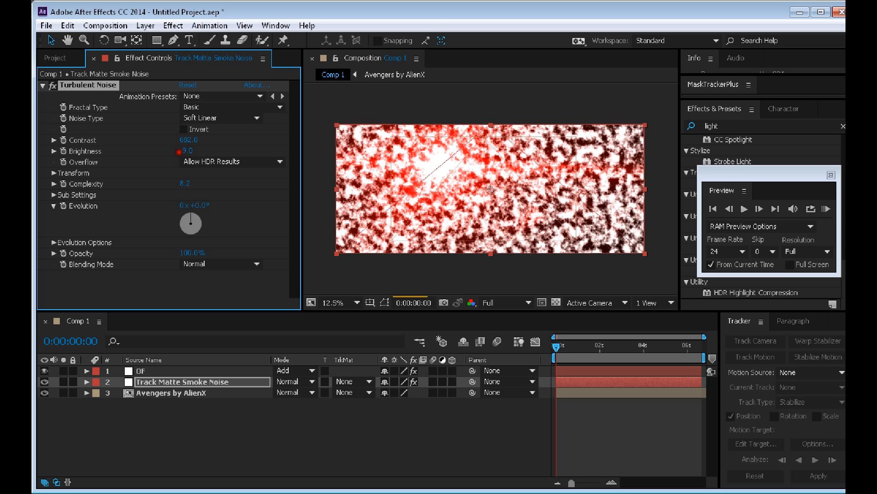
left_click_drag(318, 140, 472, 145)
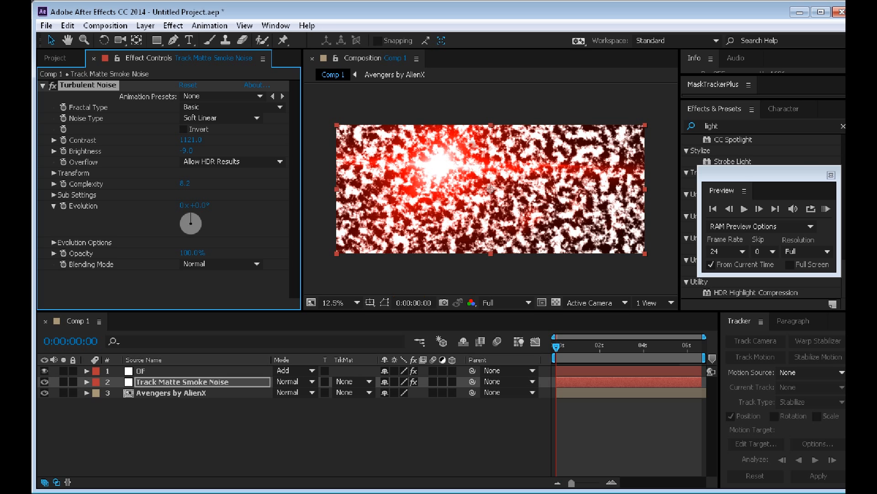
left_click_drag(312, 146, 398, 148)
Keyframe the Turbulent Noise Evolution from 0x+0.0° at 0:00:00:00 to 3x+133.0° at 0:00:03:08 on the Track Matte Smoke Noise layer.
left_click(63, 206)
left_click_drag(558, 345, 629, 349)
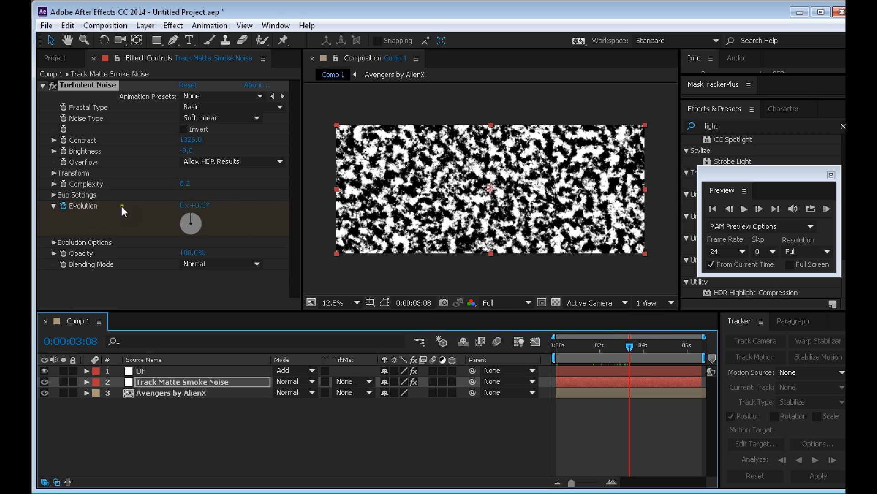
left_click_drag(197, 205, 612, 243)
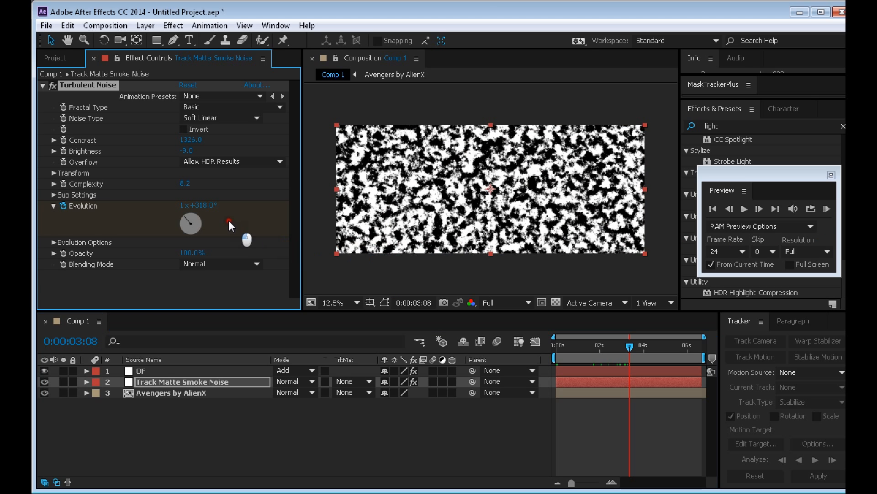
left_click_drag(200, 205, 775, 209)
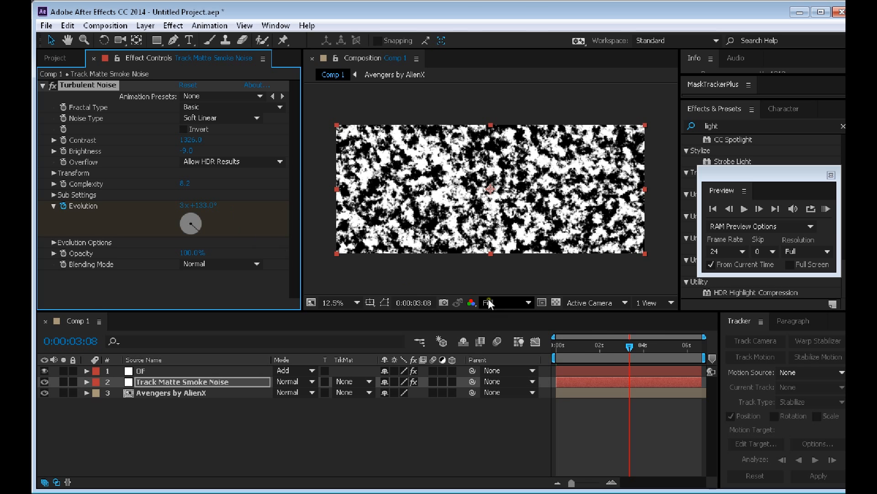
left_click_drag(633, 346, 528, 345)
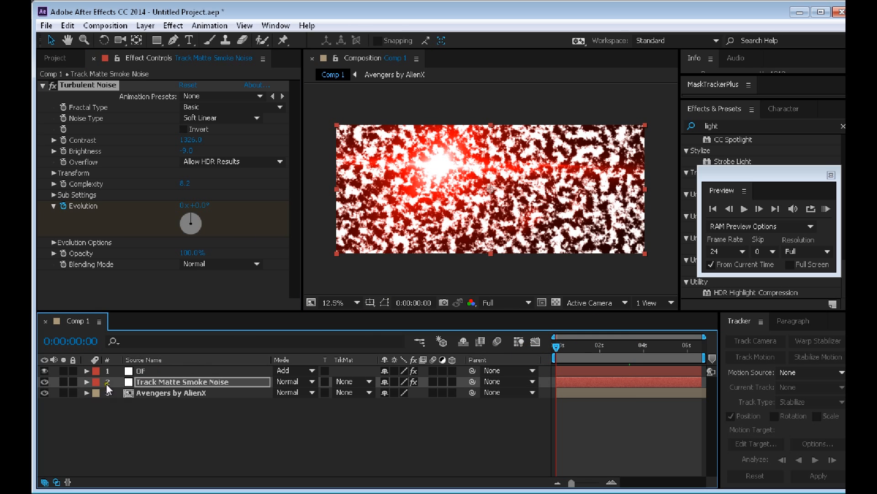
left_click(136, 381)
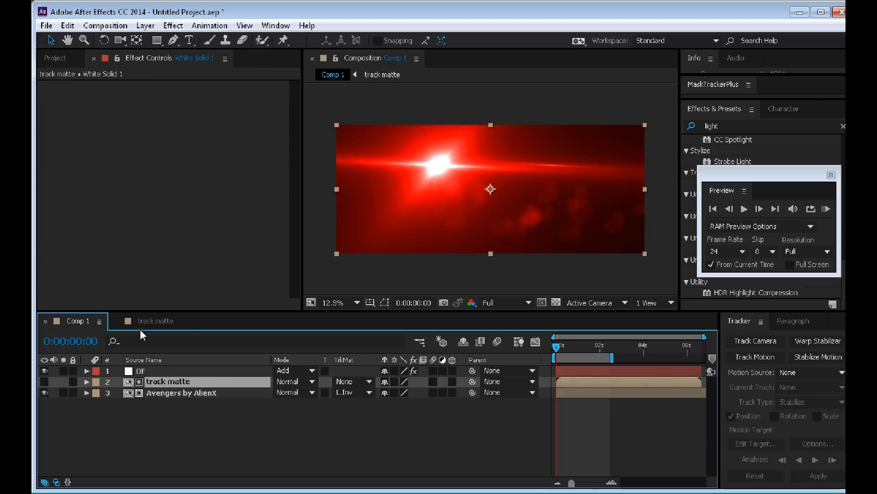
In the track matte composition at 0:00:02:15, pull the left edge of White Solid 1's mask in to about mid-frame.
left_click(153, 322)
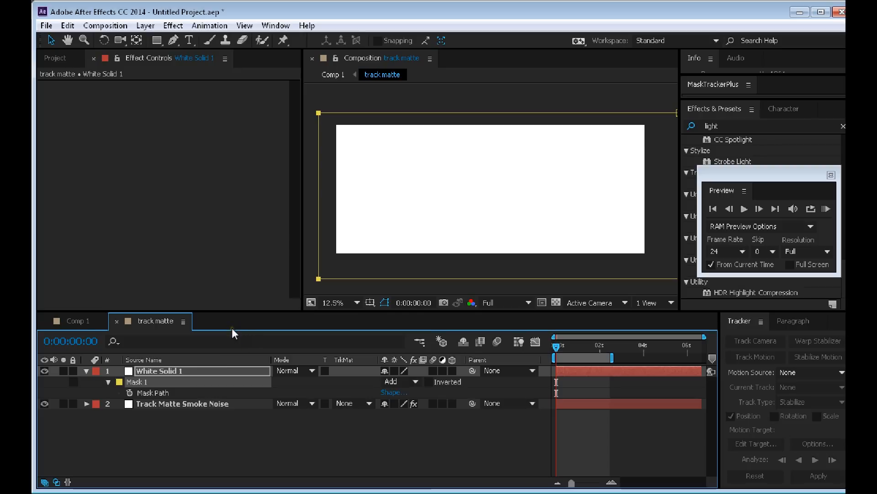
left_click(78, 321)
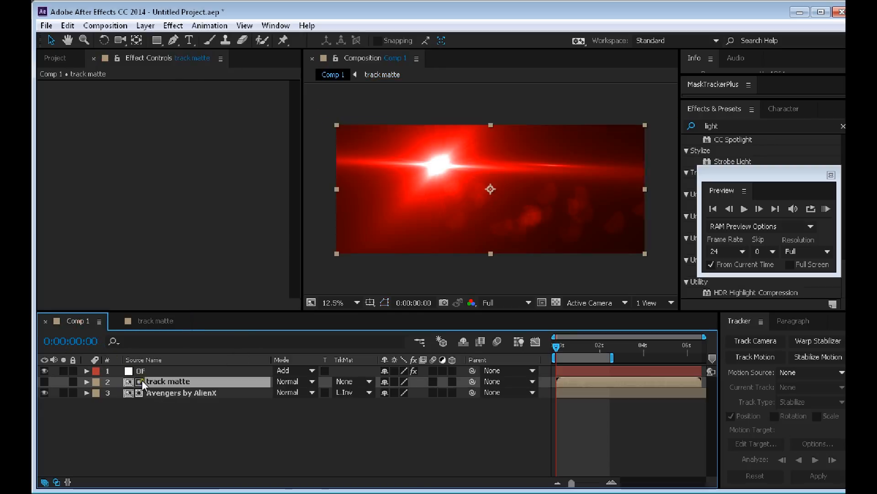
left_click(159, 323)
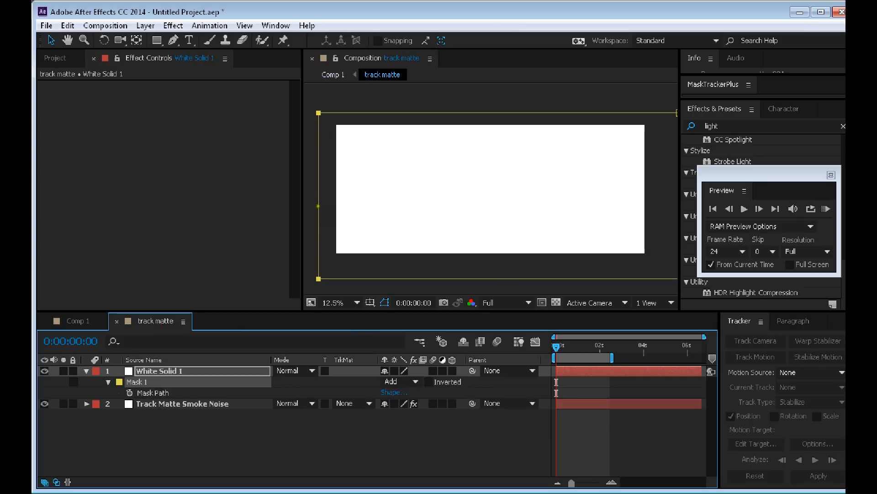
double_click(319, 205)
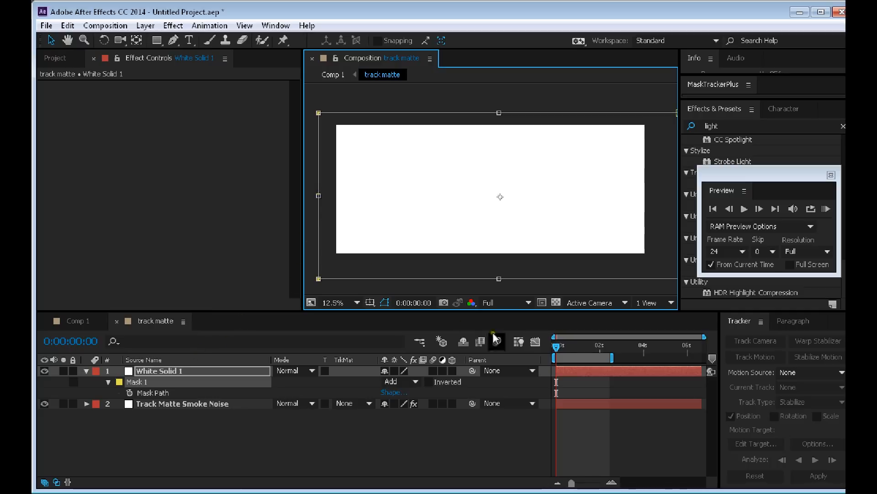
left_click_drag(557, 344, 613, 348)
double_click(318, 196)
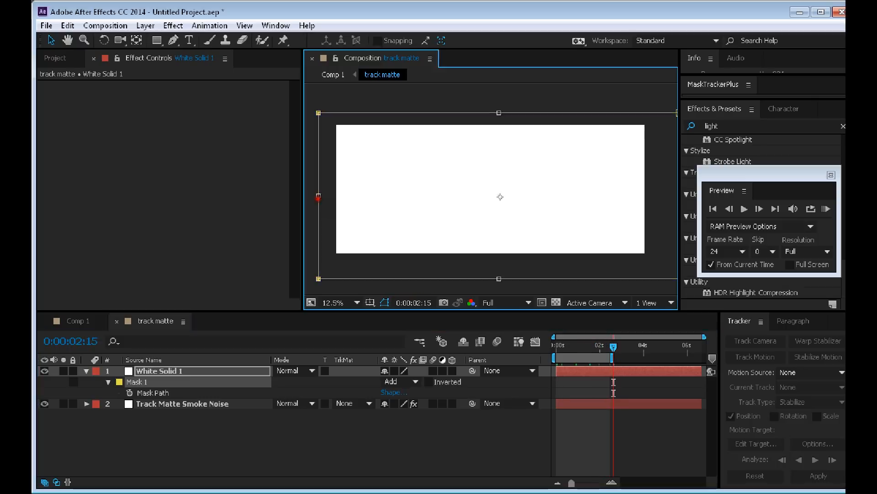
left_click_drag(319, 196, 488, 210)
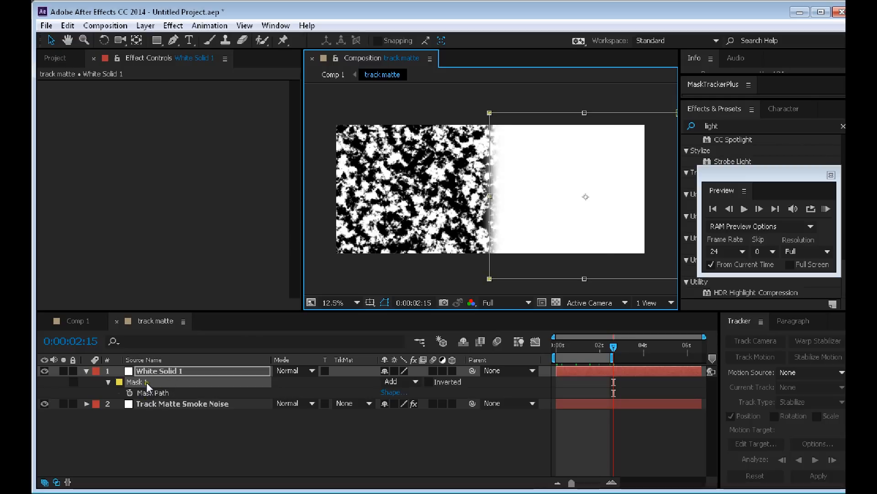
Reveal the Mask Path of the Track Matte Smoke Noise layer and remove its existing keyframes.
left_click(147, 404)
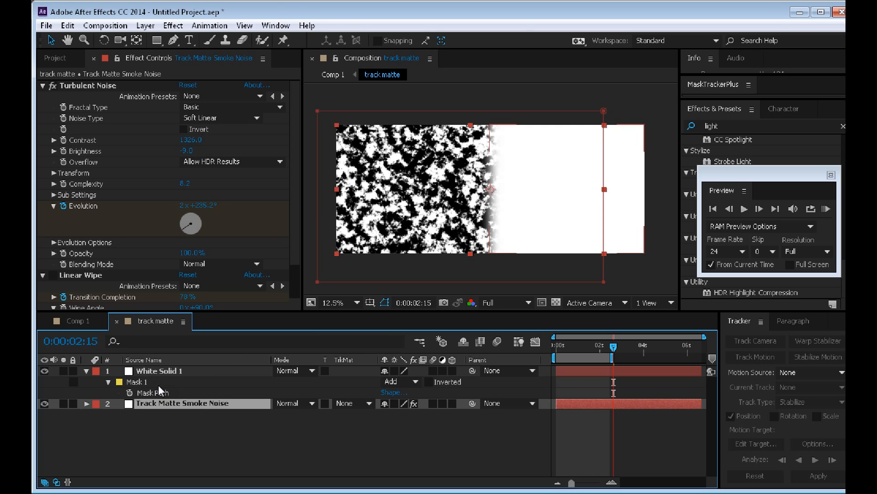
key("ctrl+v")
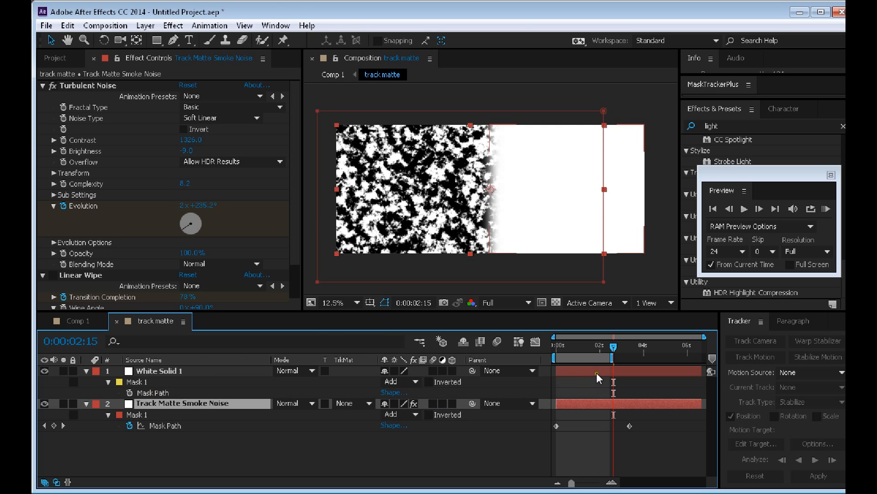
left_click(555, 424)
left_click_drag(555, 424, 614, 425)
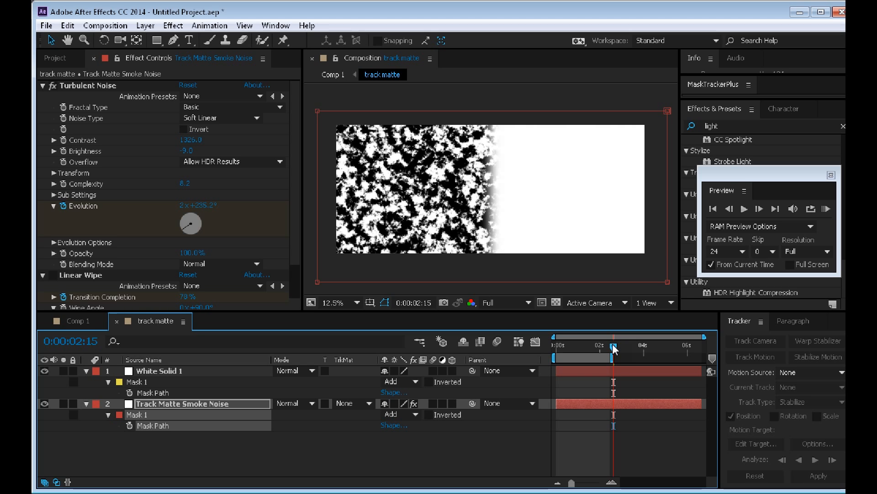
At 0:00:02:21, pull the smoke noise mask's left edge to just before the white area and enable Mask Path keyframing.
left_click_drag(613, 349, 623, 350)
left_click(363, 195)
left_click_drag(362, 196, 471, 197)
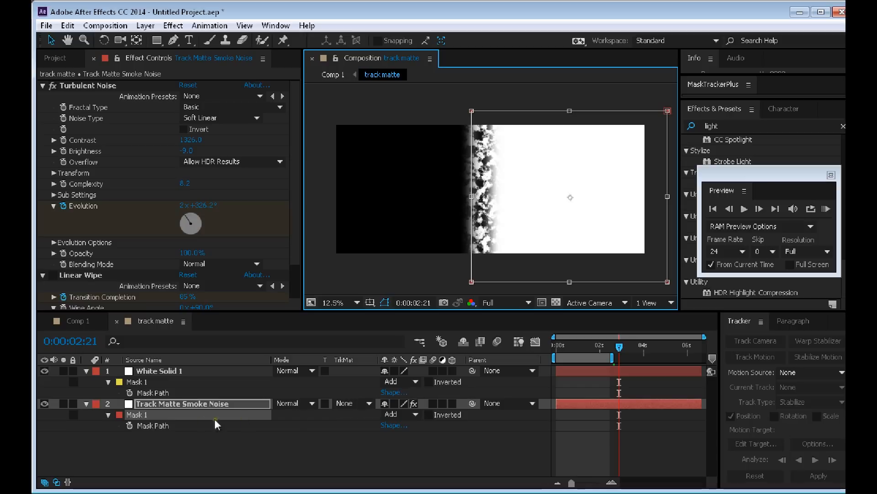
left_click(130, 425)
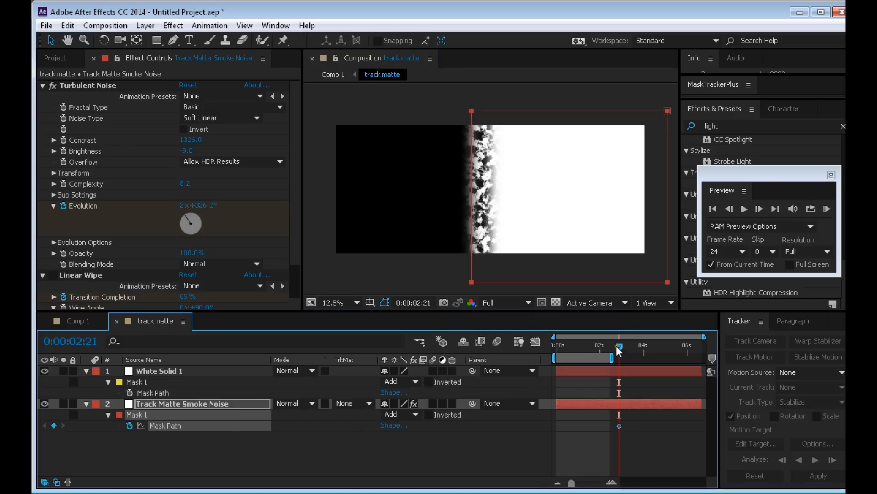
At 0:00:00:00, stretch the smoke noise mask's left edge back beyond the frame's left side.
left_click_drag(617, 350, 534, 351)
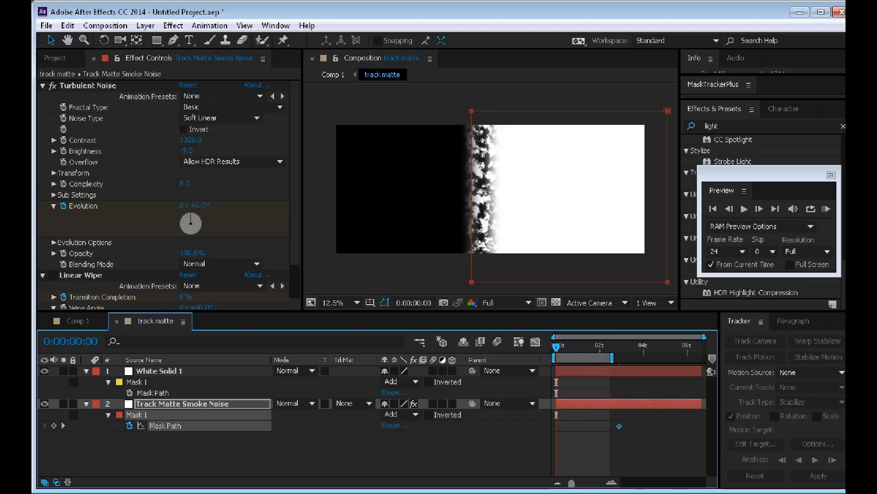
left_click(471, 201)
left_click_drag(471, 196, 312, 196)
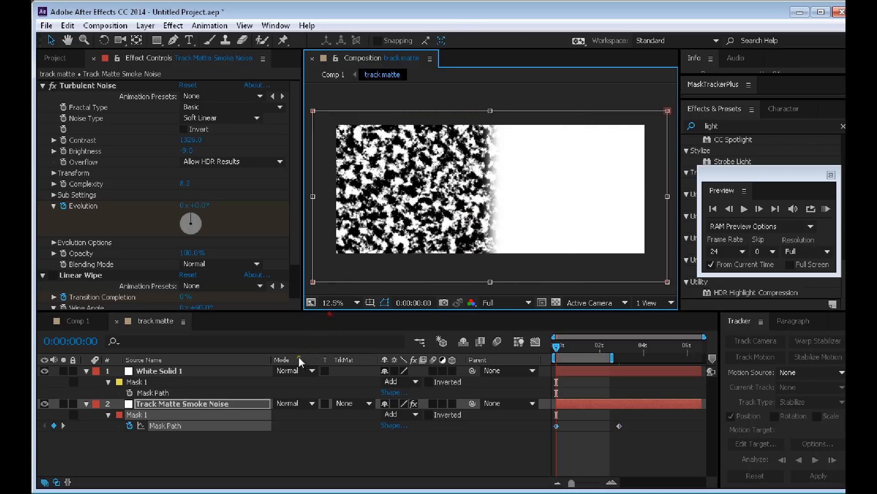
Keyframe White Solid 1's Mask Path at 0:00:02:22, and stretch its left edge beyond the frame's left side at 0:00:00:00.
left_click(180, 371)
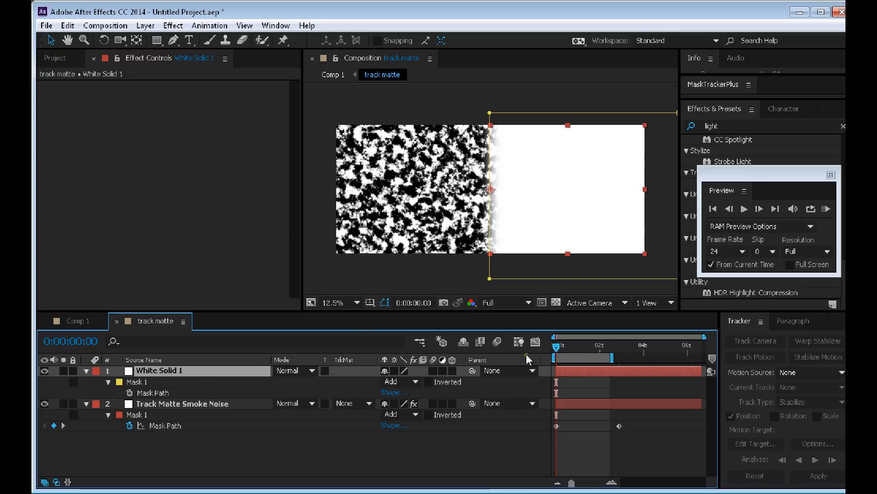
left_click_drag(578, 349, 621, 349)
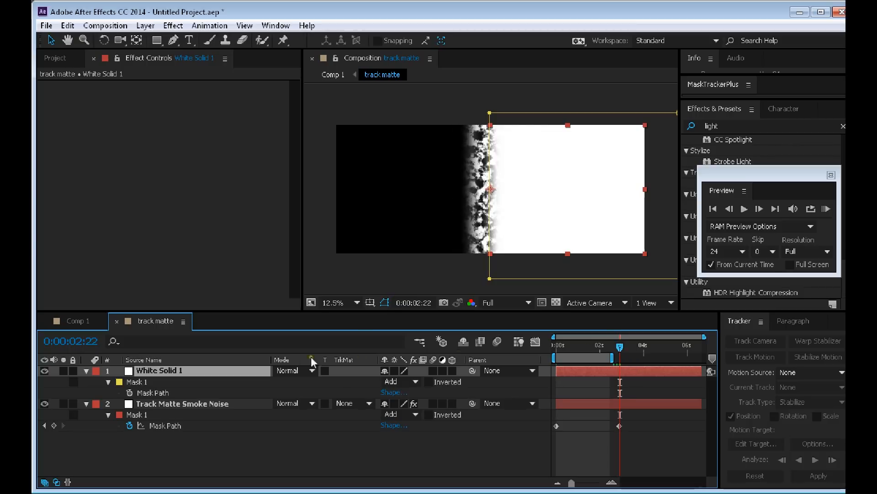
left_click(129, 393)
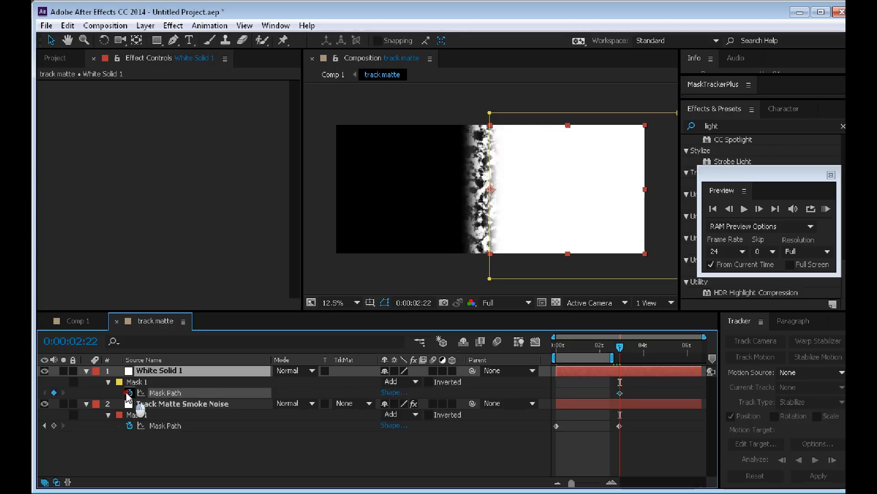
key("Home")
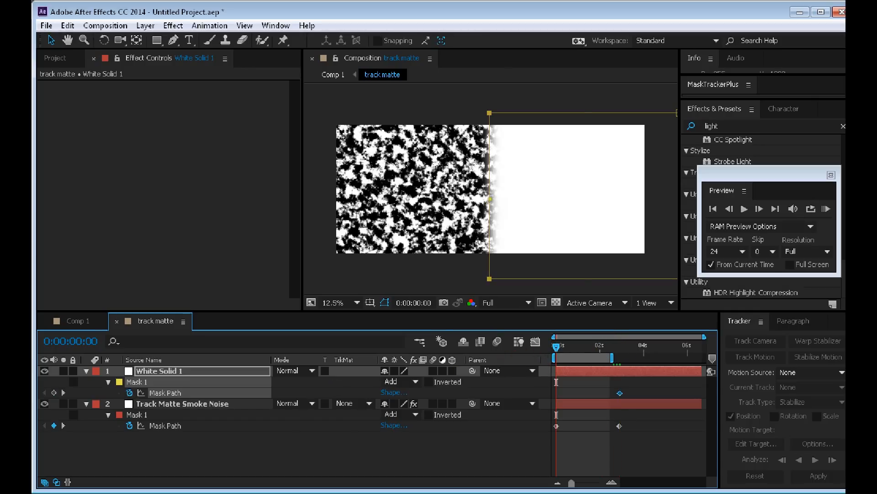
left_click(490, 199)
left_click_drag(490, 196, 323, 196)
Scrub through the mask wipe in the track matte composition and check its effect on the logo in Comp 1.
left_click_drag(557, 349, 572, 348)
left_click_drag(573, 347, 588, 346)
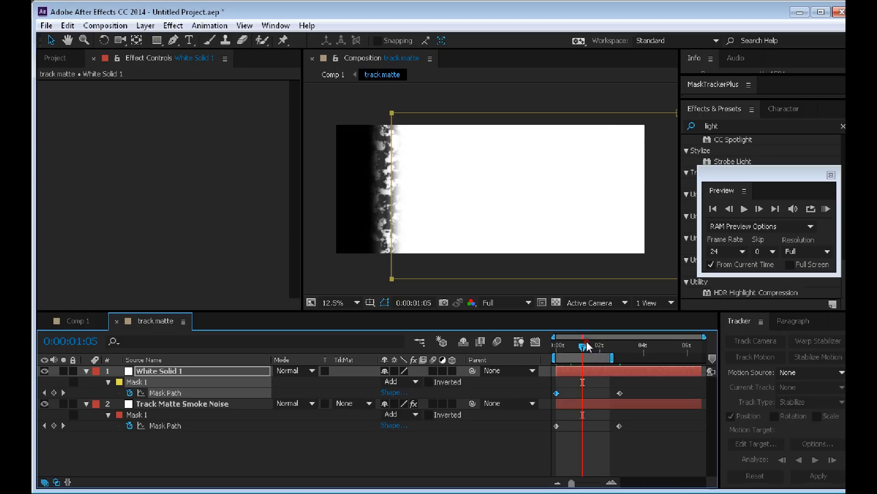
left_click_drag(582, 346, 599, 348)
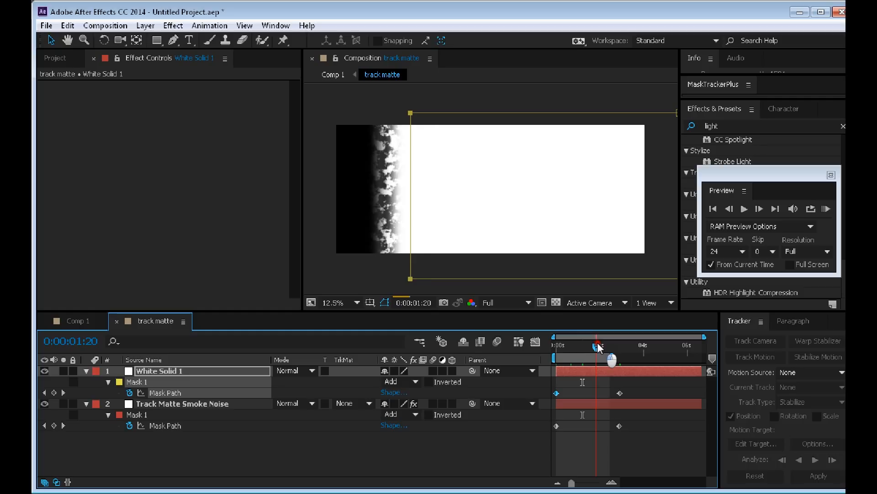
left_click(82, 322)
mouse_move(595, 346)
left_mouse_down()
mouse_move(555, 346)
mouse_move(582, 350)
left_mouse_up()
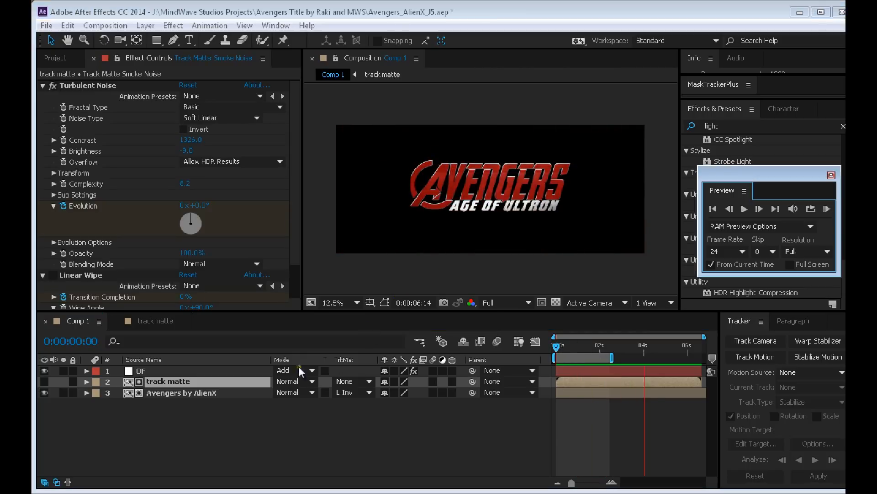
In the track matte composition, move both layers' ending Mask Path keyframes to about 3.5 seconds and extend the work area end just past them.
double_click(178, 382)
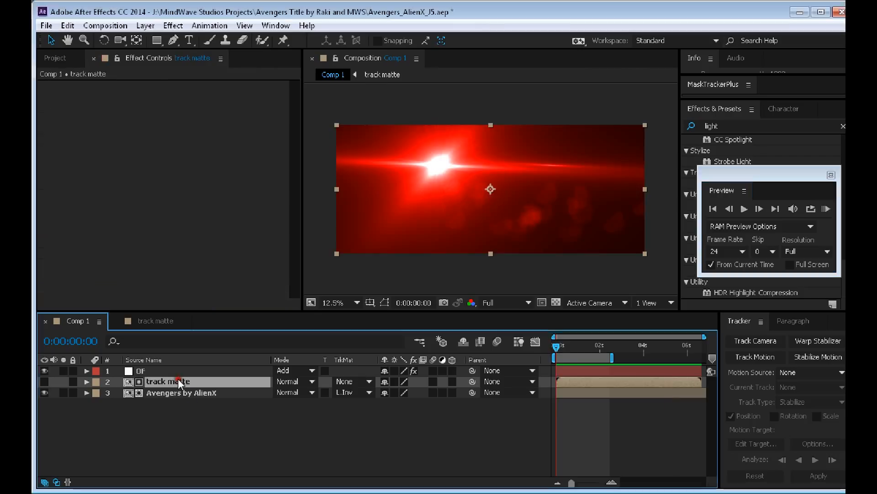
left_click_drag(593, 482, 587, 483)
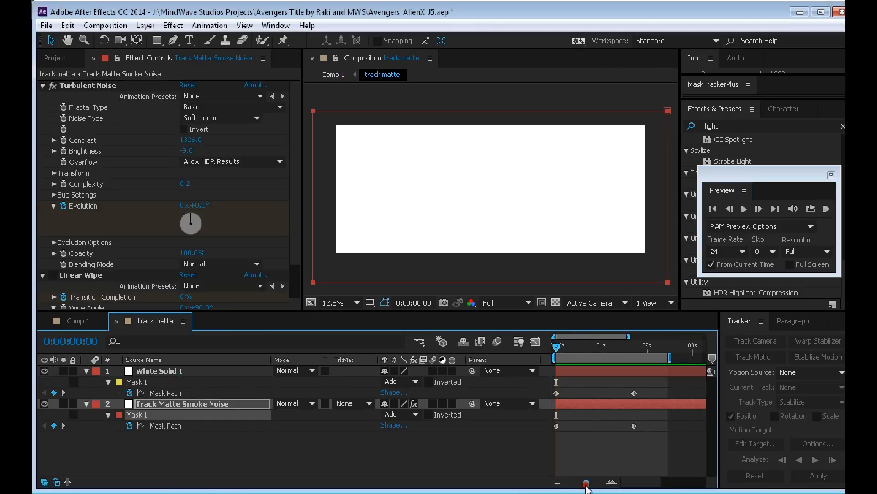
left_click(634, 393)
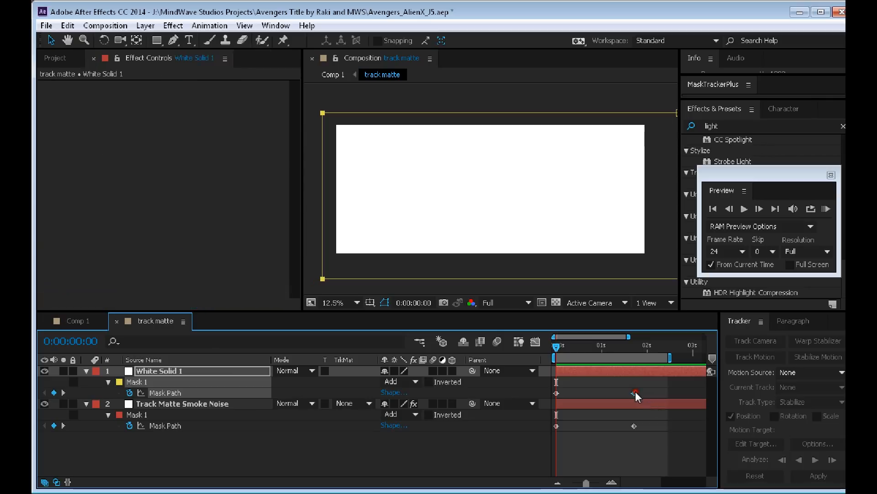
left_click(631, 427, "shift")
left_click_drag(632, 392, 698, 399)
left_click_drag(647, 485, 668, 486)
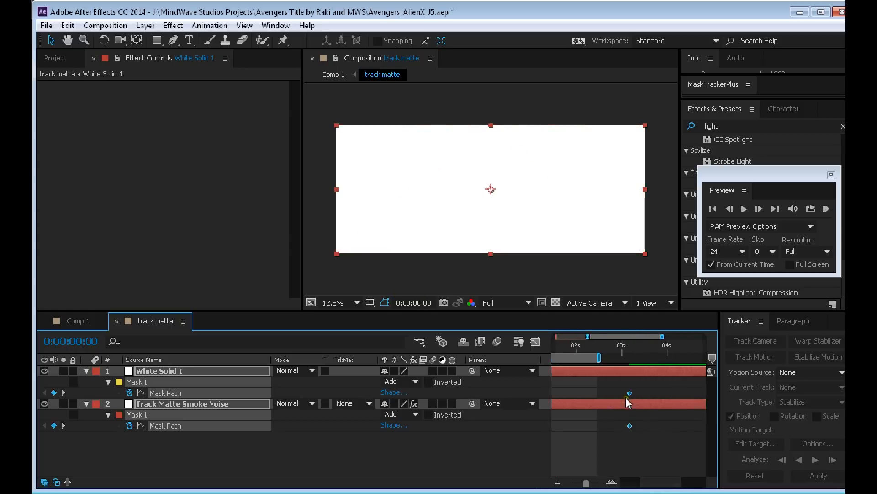
left_click_drag(629, 392, 643, 393)
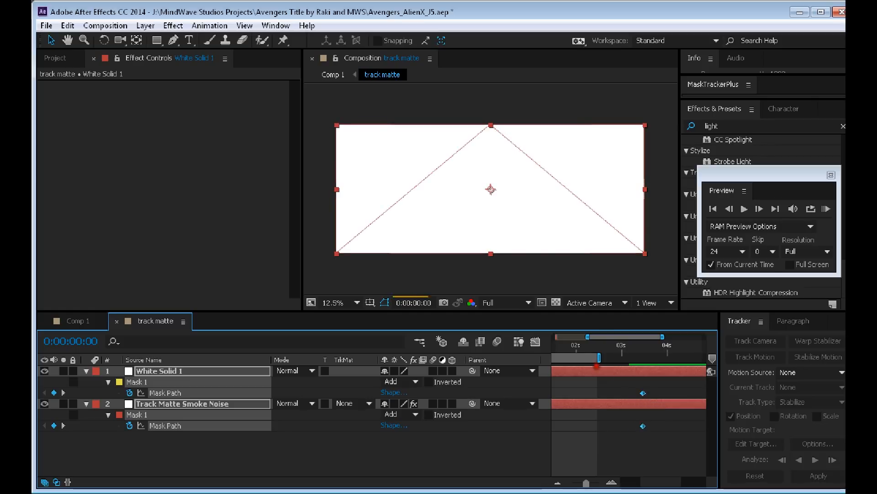
left_click_drag(597, 363, 658, 369)
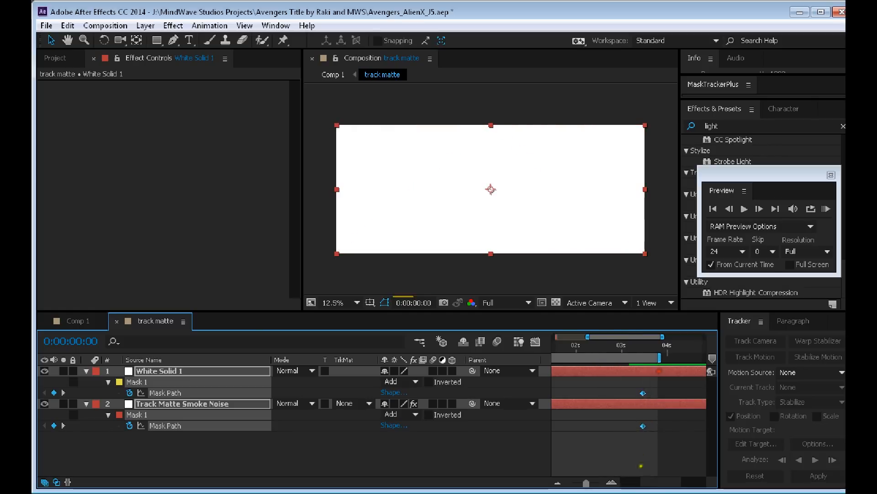
left_click_drag(651, 481, 488, 452)
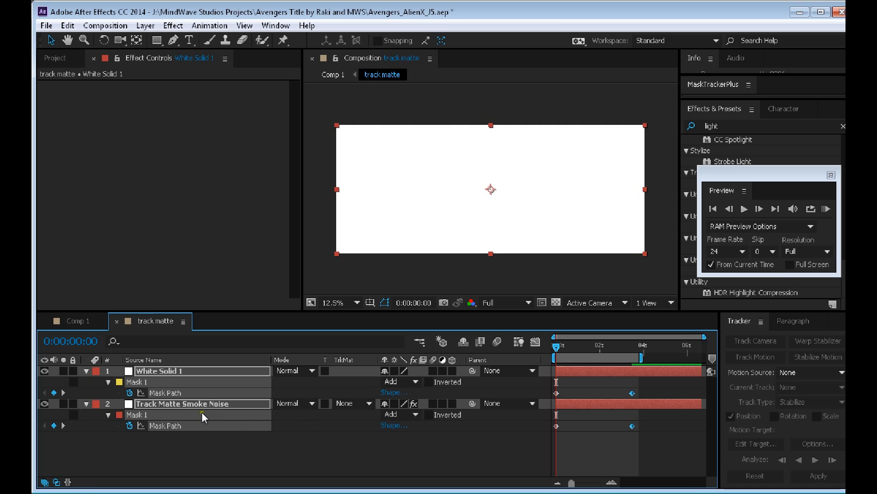
In Comp 1, pre-compose the three Age of Ultron text layers into a composition named ultron and return to Comp 1.
left_click(93, 323)
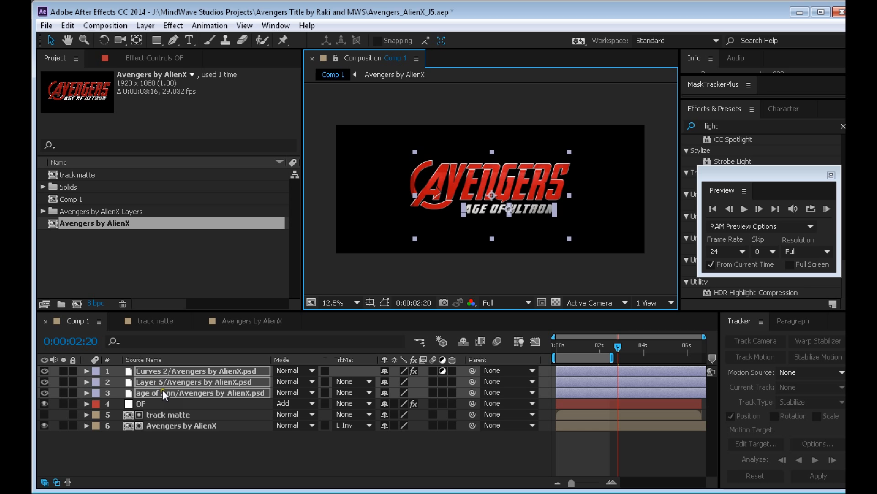
left_click(146, 25)
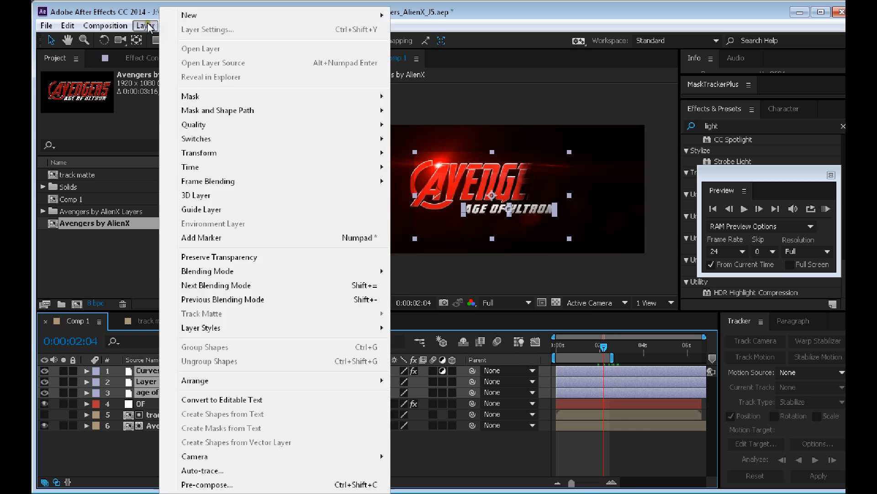
left_click(200, 485)
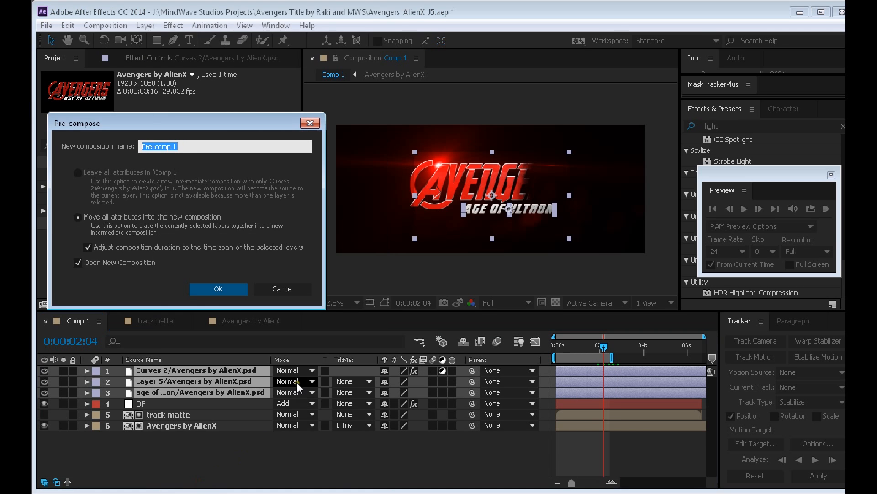
type("ultron")
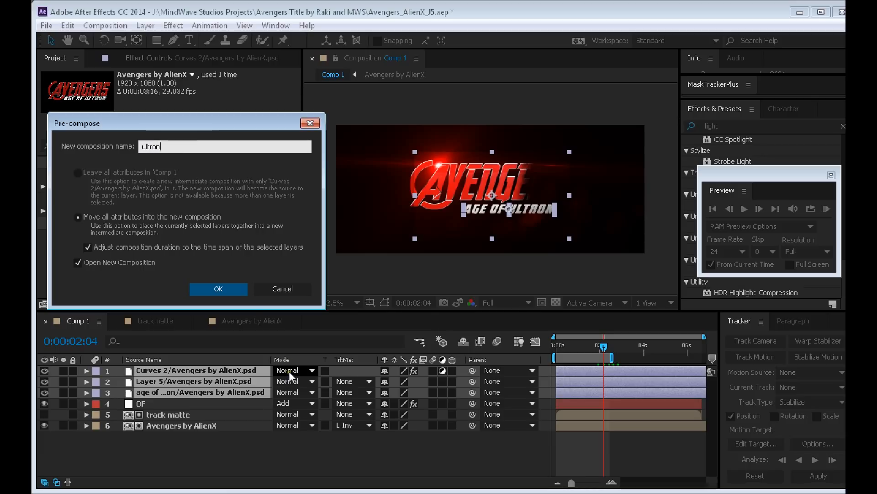
left_click(221, 289)
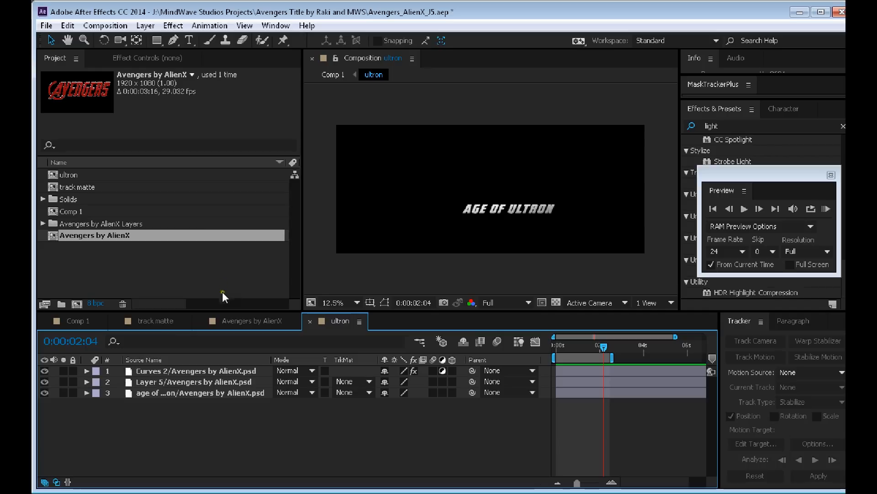
left_click(82, 322)
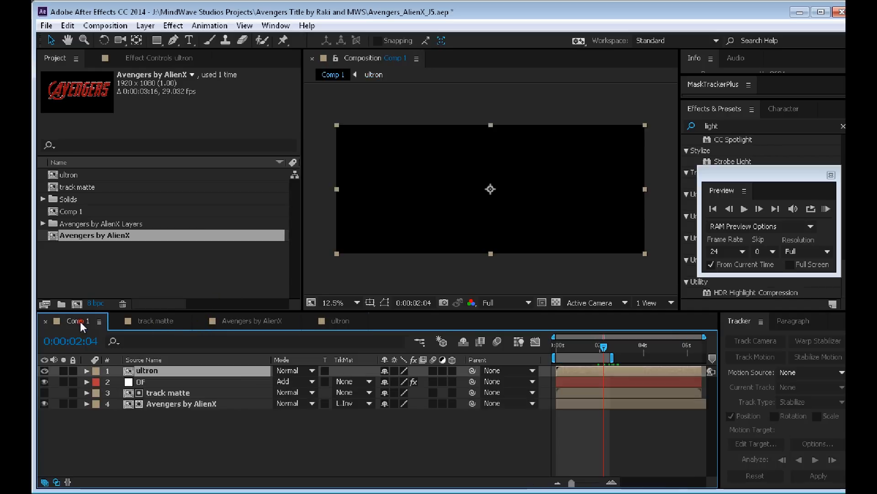
Make the Avengers by AlienX, track matte and ultron layers 3D in Comp 1.
left_click_drag(606, 350, 621, 346)
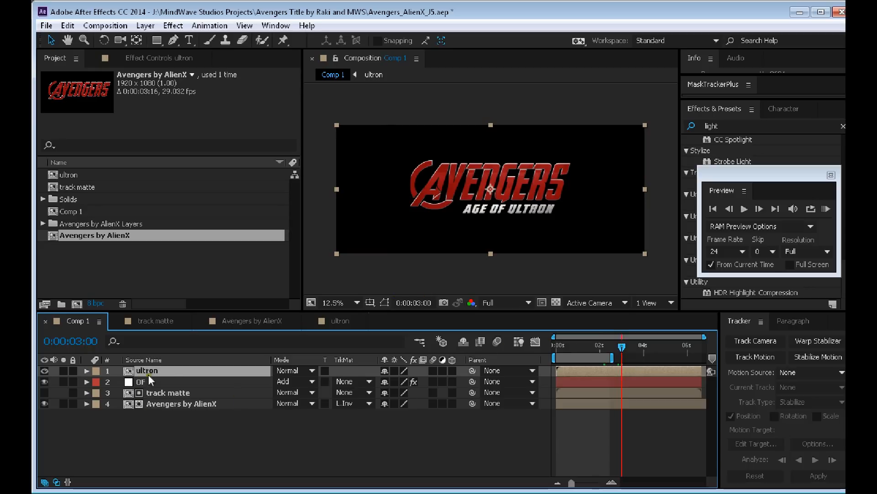
left_click(177, 401)
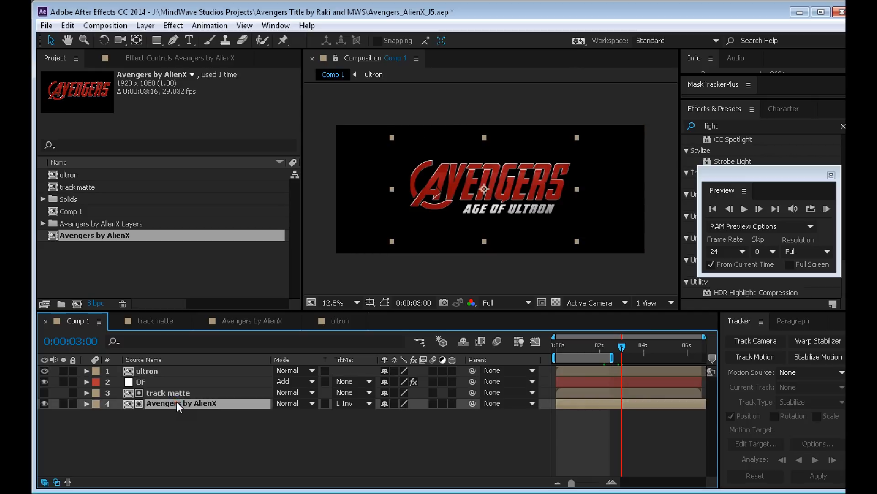
left_click(452, 403)
left_click(453, 393)
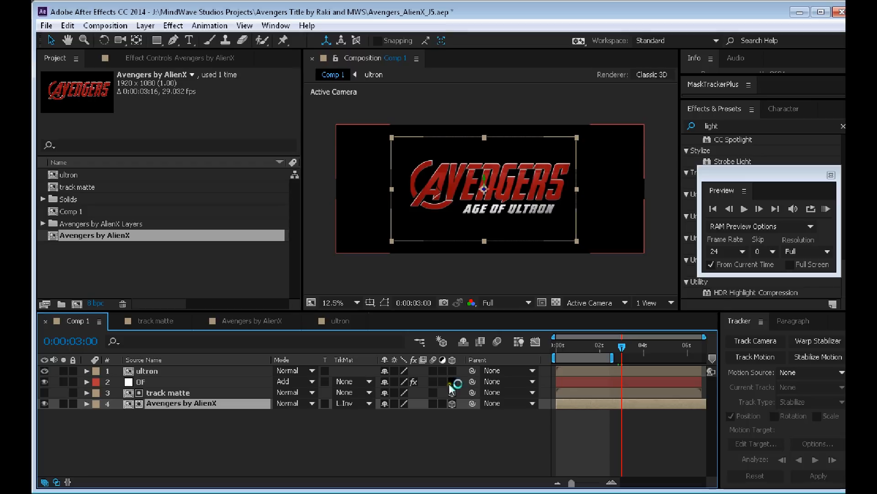
left_click(453, 371)
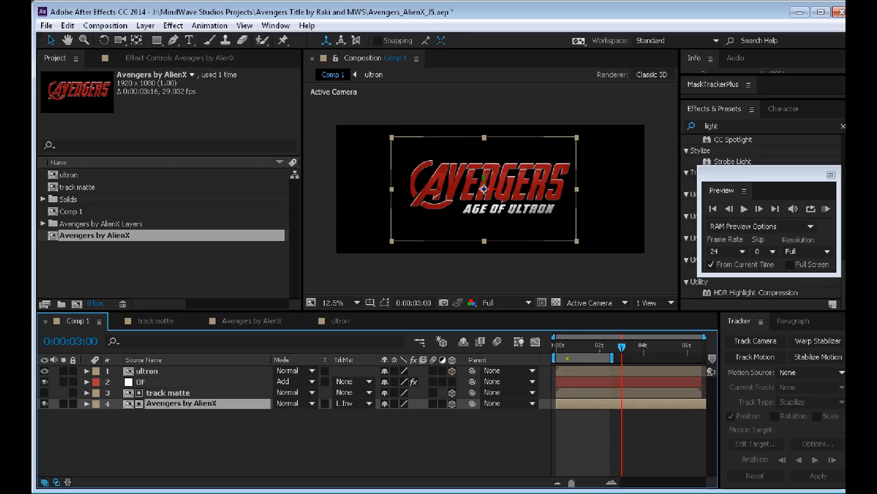
Compare the logo reveal around 0:00:01:18 with the title timing in the reference teaser trailer, and return to After Effects.
left_click_drag(604, 347, 600, 349)
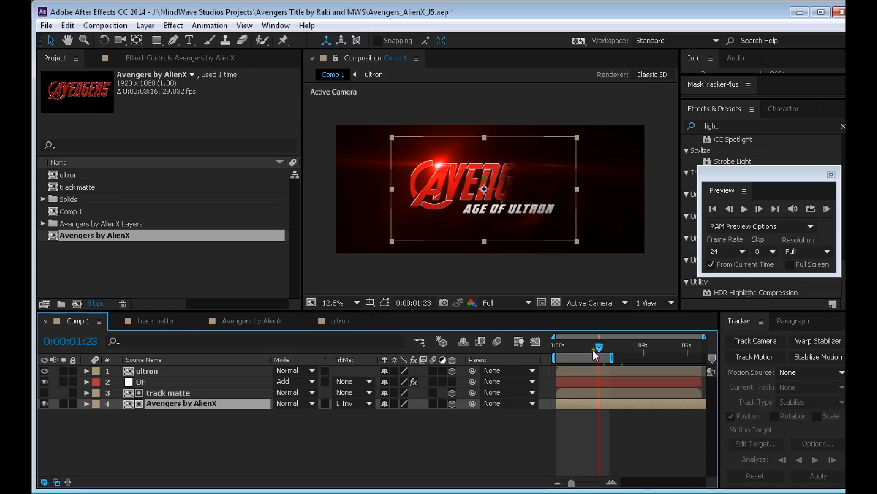
left_click(595, 348)
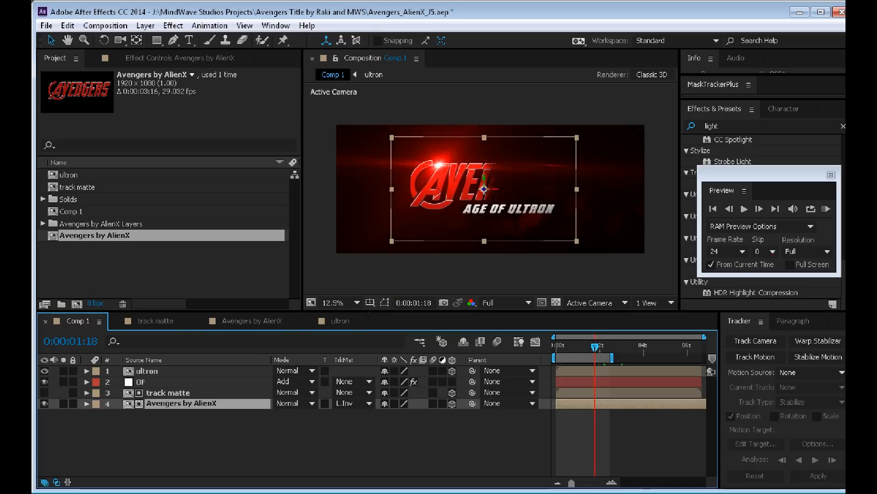
key("alt+Tab")
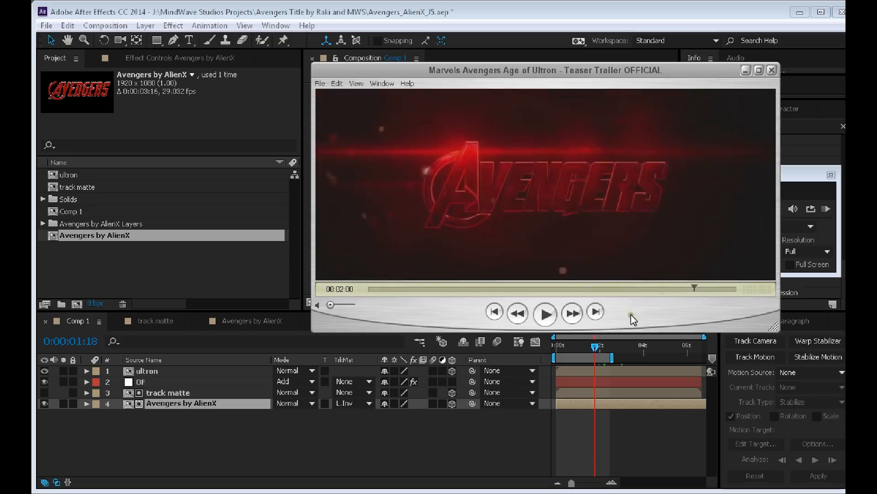
left_click_drag(694, 287, 698, 286)
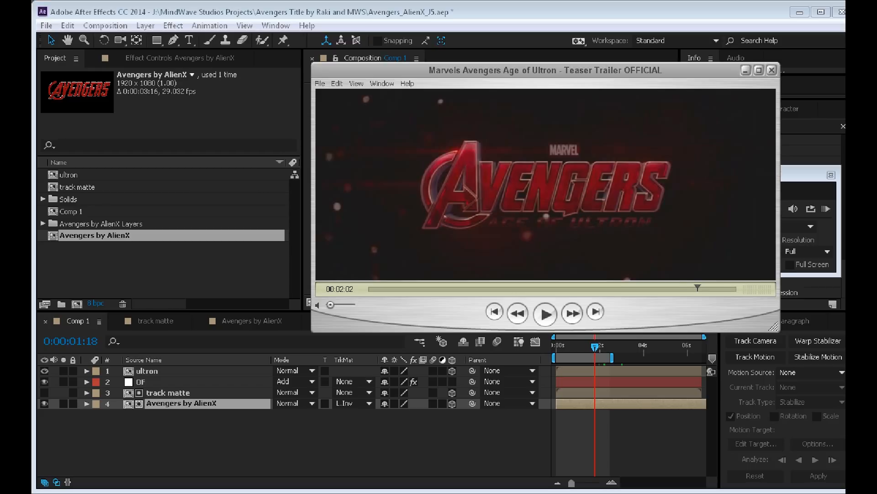
left_click(746, 70)
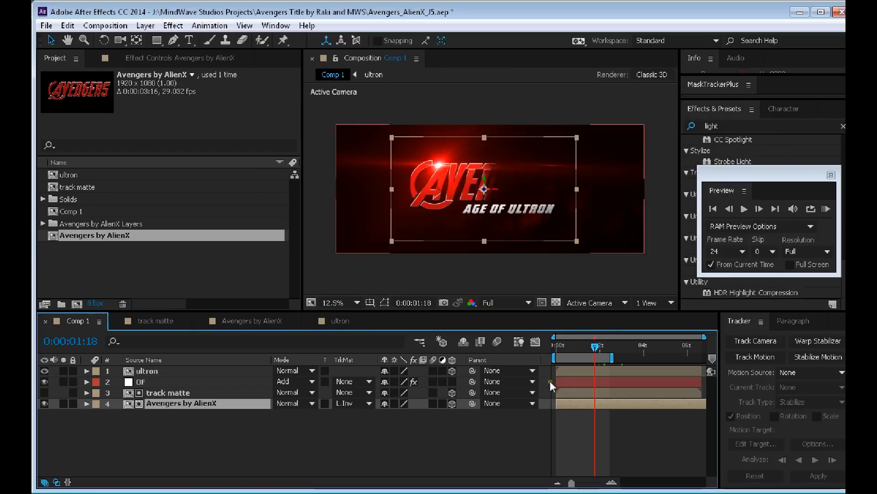
At 0:00:02:20, draw a wide rectangular mask on the ultron layer down to the Age of Ultron text and feather it 67 pixels.
left_click(600, 347)
left_click_drag(600, 346, 617, 351)
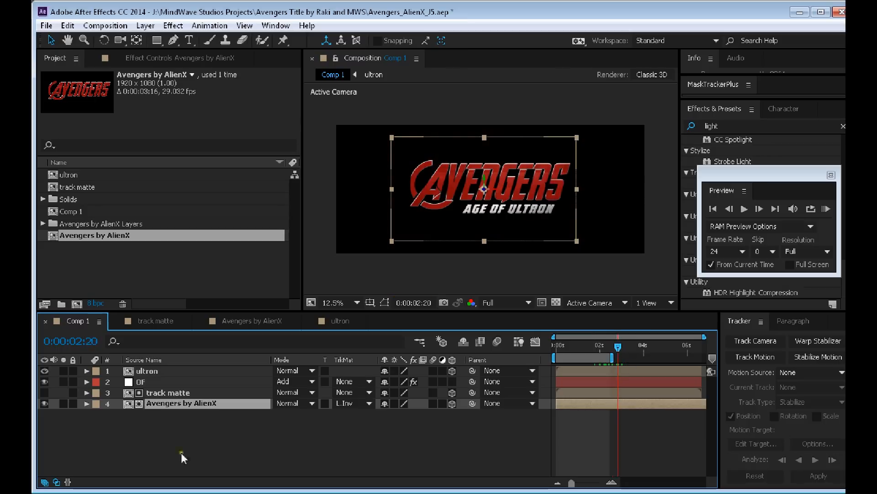
left_click(147, 370)
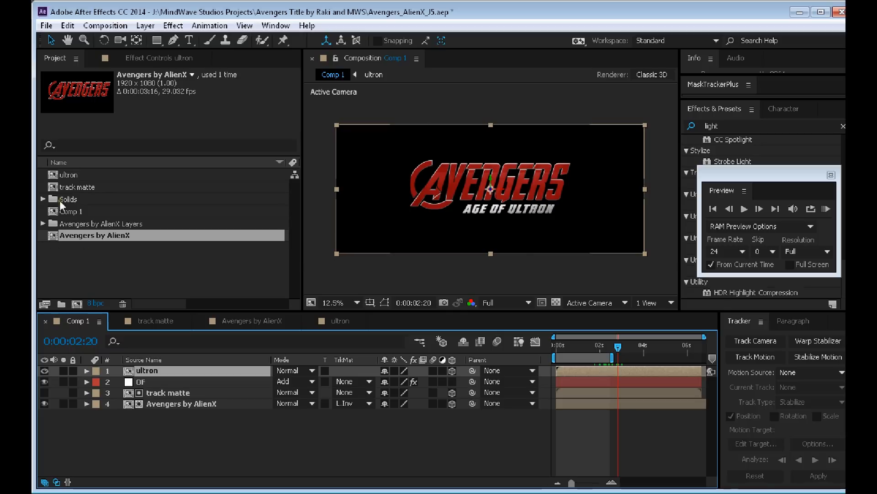
left_click(161, 42)
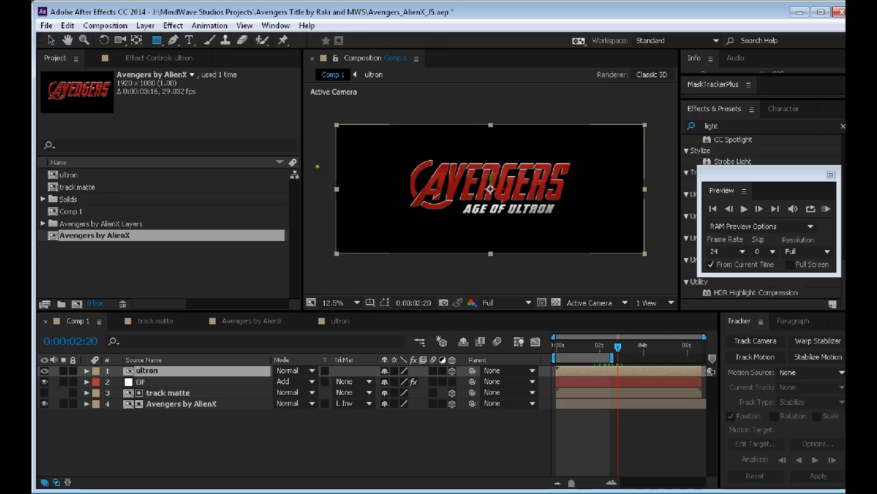
left_click_drag(317, 156, 605, 208)
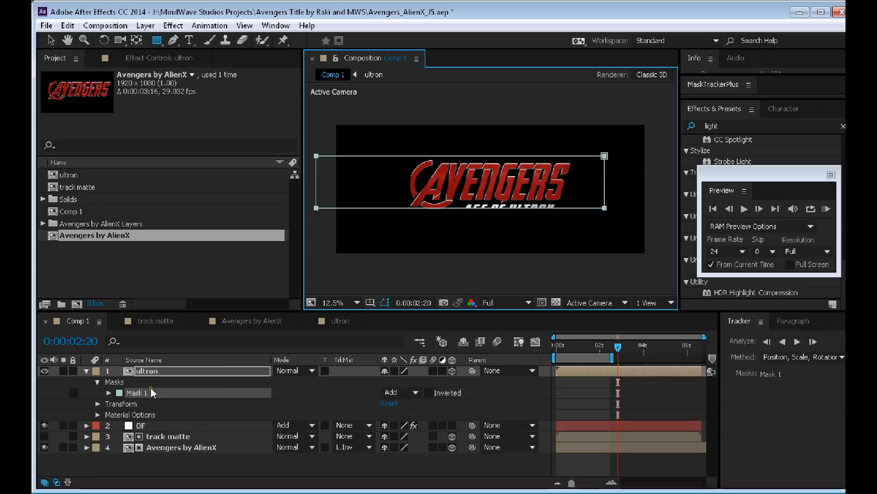
left_click(108, 393)
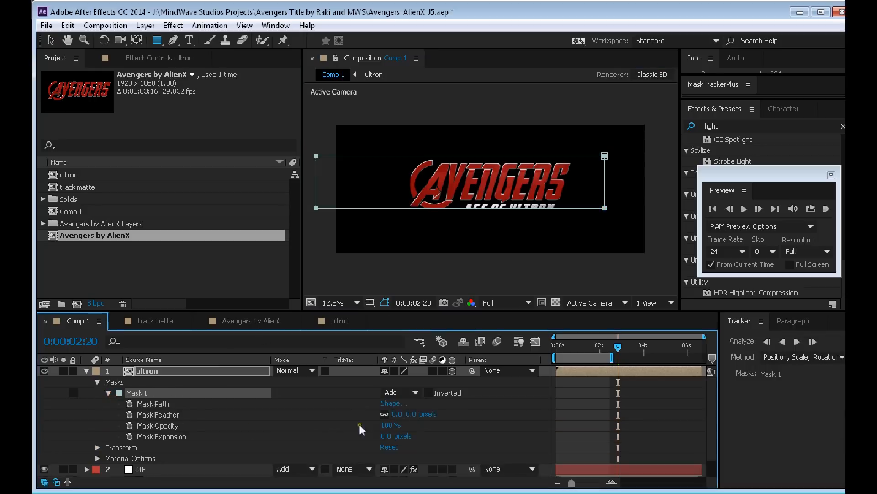
left_click_drag(397, 414, 439, 414)
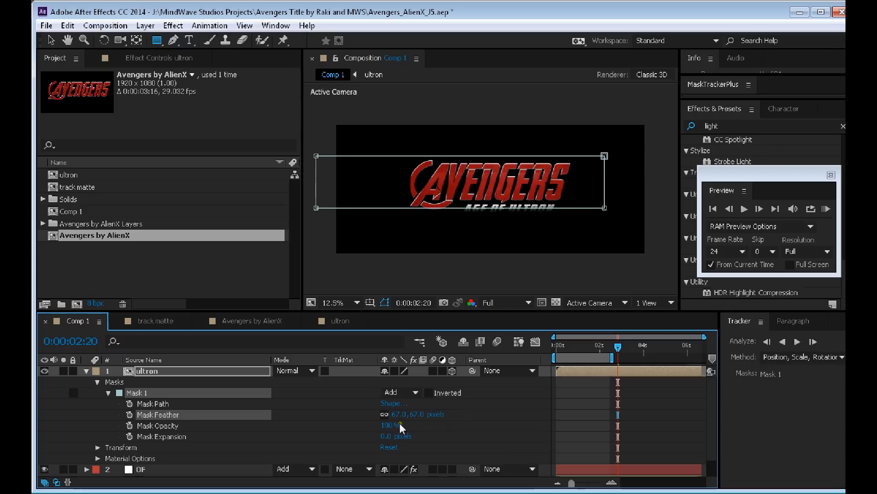
Keyframe the ultron layer's Mask Path at 0:00:02:20 and raise the mask's lower edge above the Age of Ultron text.
left_click(129, 403)
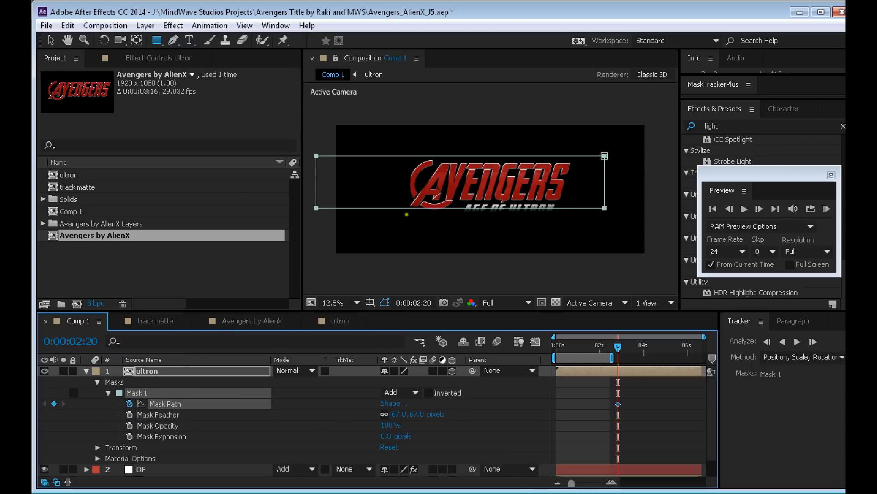
key("v")
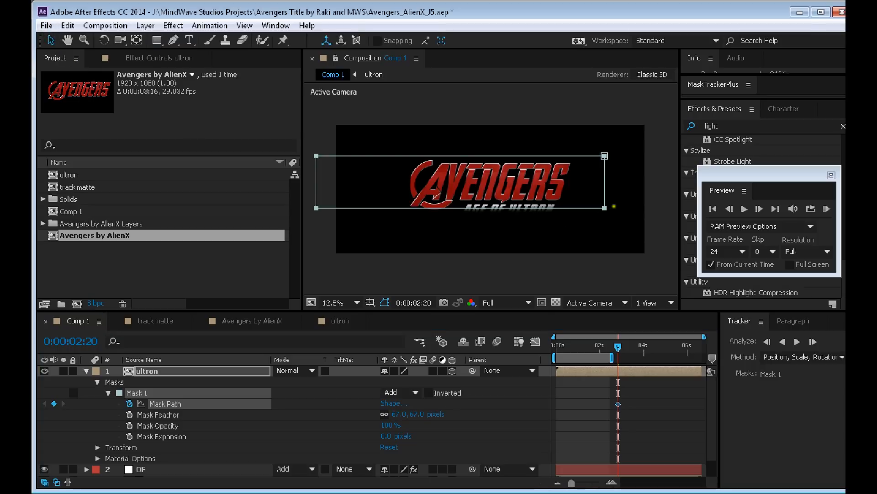
double_click(604, 208)
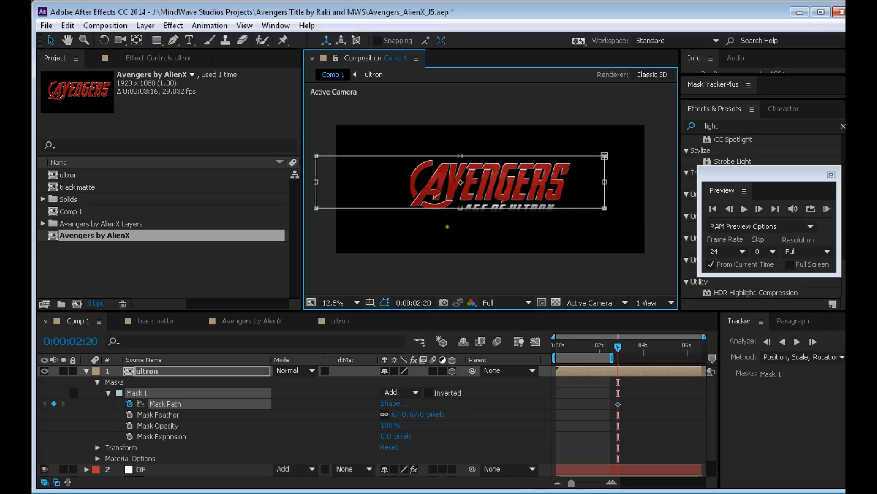
left_click_drag(460, 209, 461, 198)
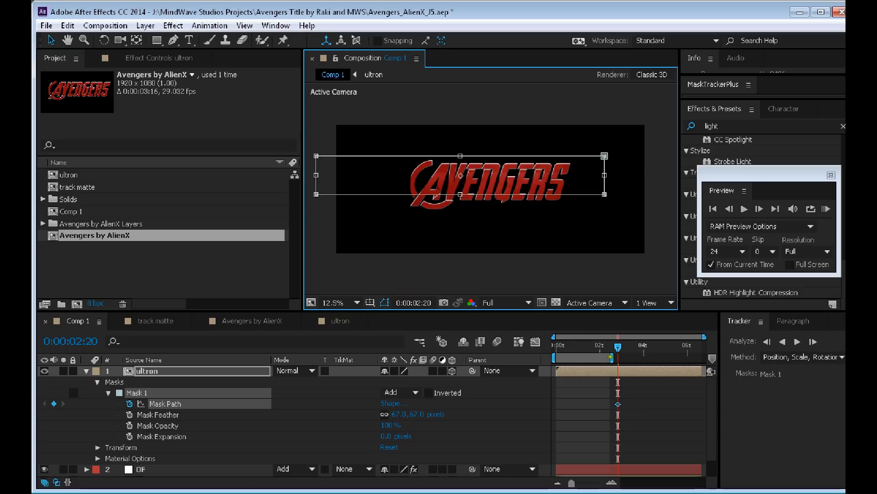
At 0:00:03:10, stretch the ultron mask's lower edge down below the Age of Ultron text.
left_click_drag(617, 347, 631, 348)
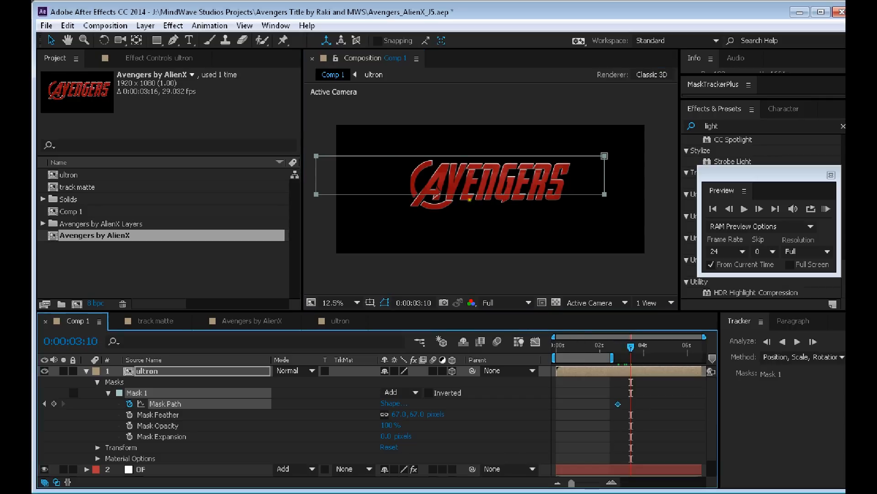
double_click(465, 194)
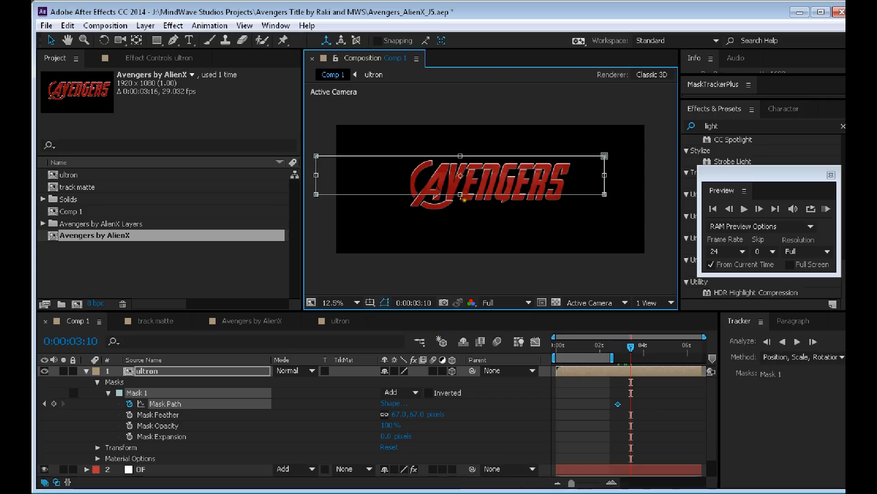
left_click_drag(460, 194, 460, 239)
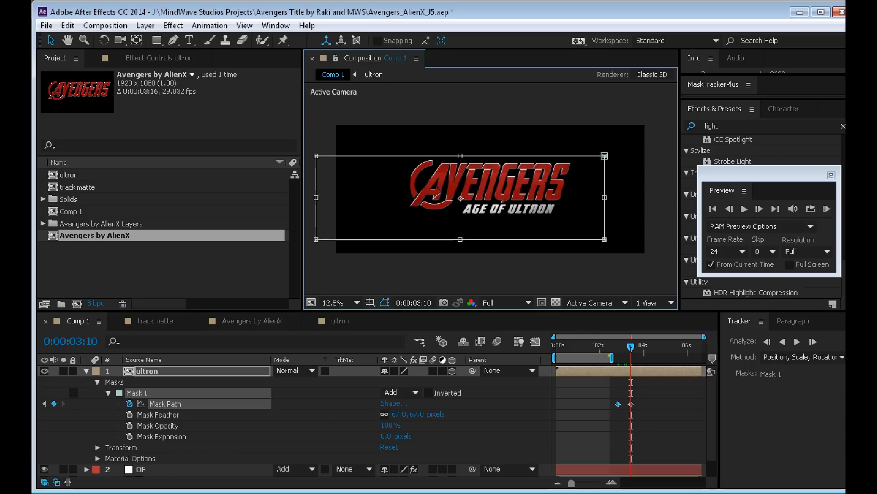
Hide the mask outlines and move the ultron layer's ending Mask Path keyframe to about 4 seconds.
left_click_drag(630, 347, 617, 348)
left_click(385, 302)
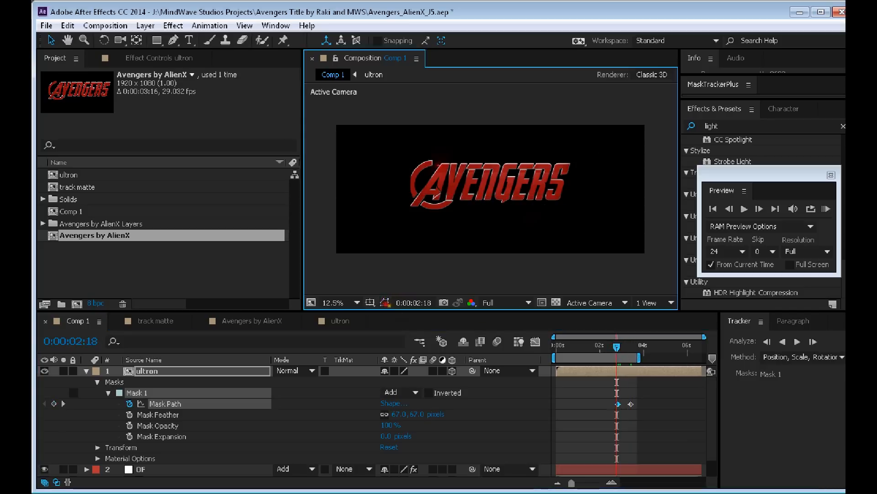
mouse_move(617, 350)
left_mouse_down()
mouse_move(636, 354)
mouse_move(619, 358)
mouse_move(627, 358)
left_mouse_up()
left_click_drag(631, 403, 645, 404)
left_click(645, 404)
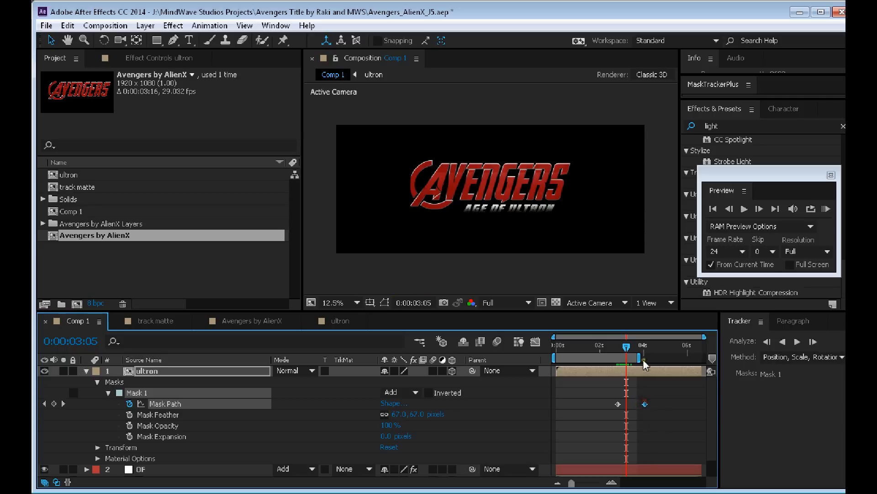
Set the work area closely around the two ultron Mask Path keyframes and RAM preview the text reveal from 0:00:02:16.
left_click_drag(639, 357, 651, 357)
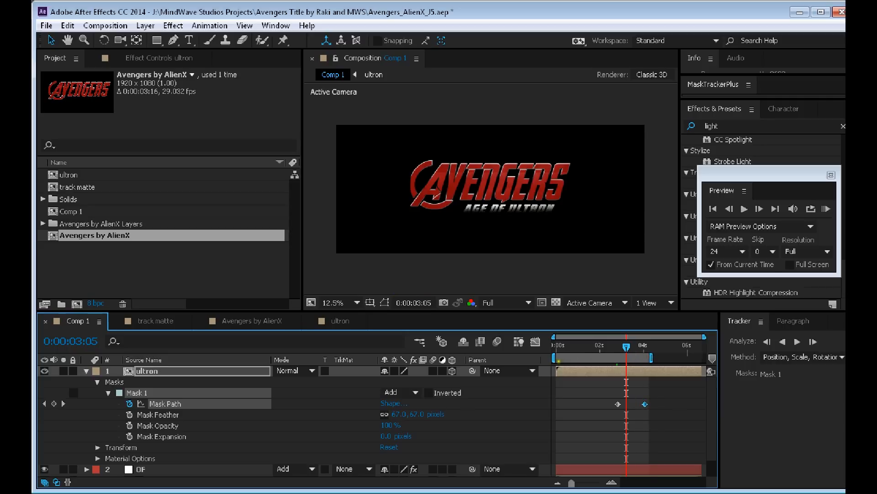
left_click_drag(554, 358, 610, 357)
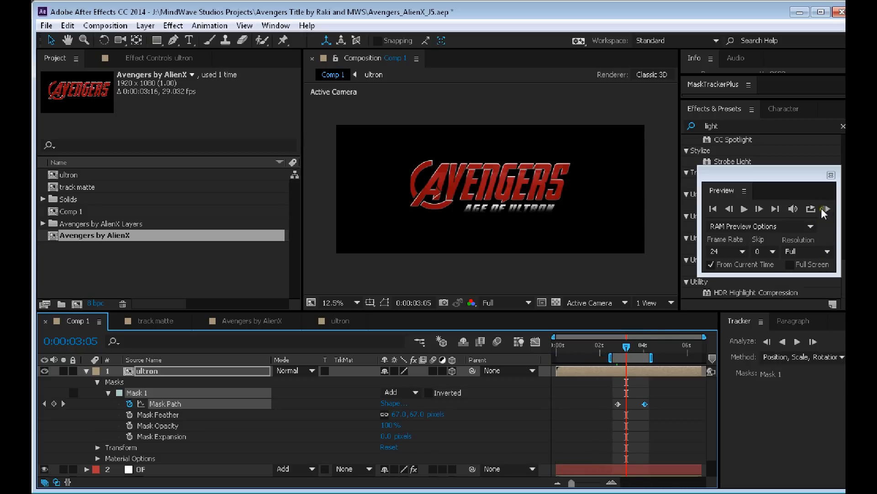
left_click_drag(635, 342, 625, 342)
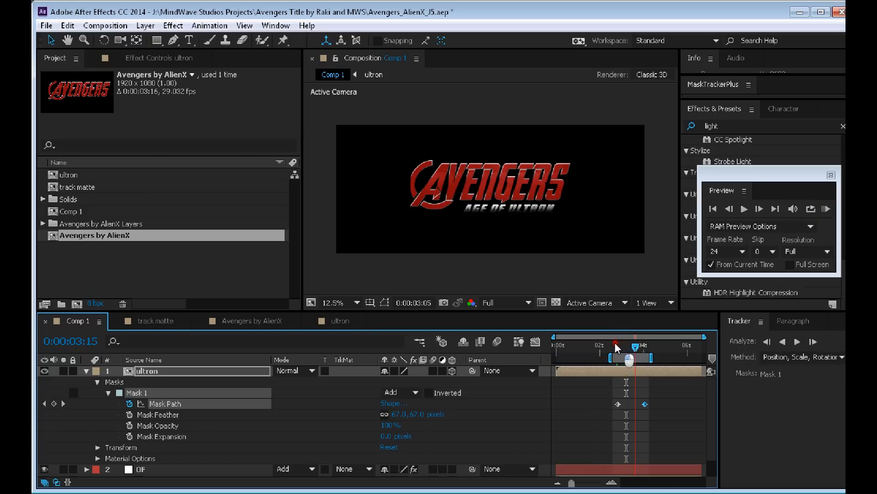
left_click(614, 348)
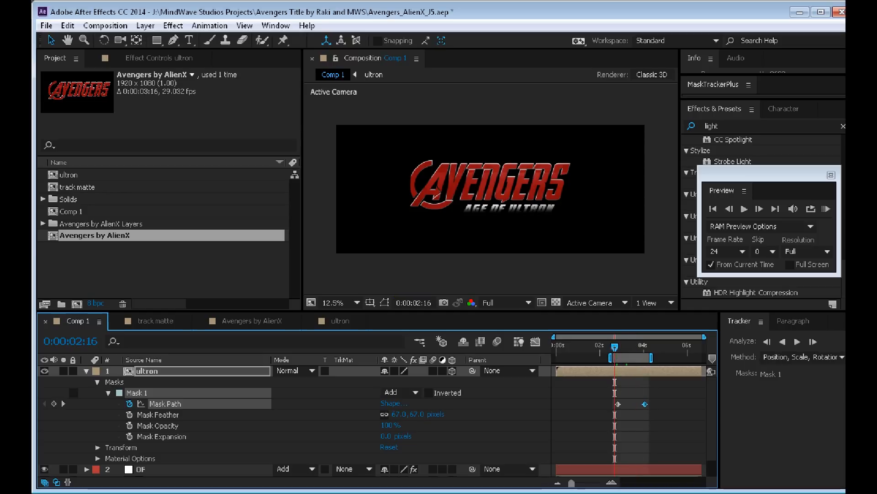
left_click(825, 208)
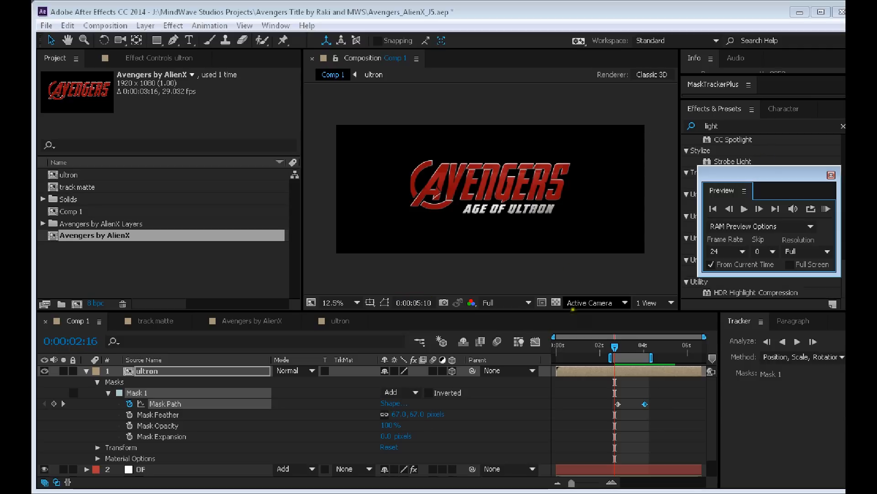
Move to 0:00:02:14 and switch to the teaser trailer video to compare its Age of Ultron reveal around 00:02:01.
left_click(615, 346)
left_click_drag(615, 346, 613, 346)
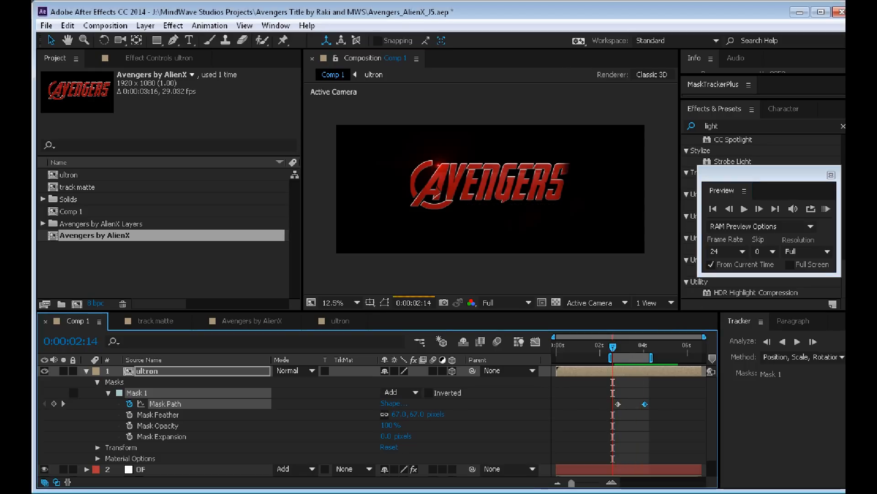
key("alt+Tab")
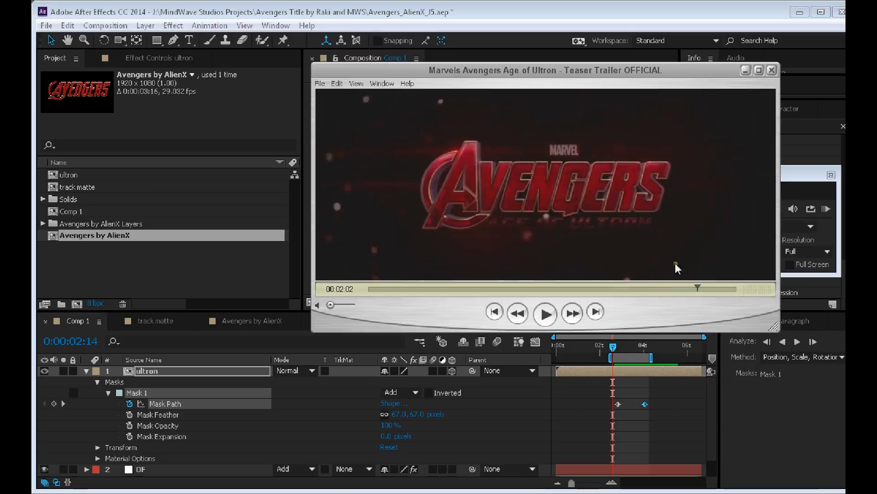
left_click_drag(695, 288, 693, 288)
left_click(542, 314)
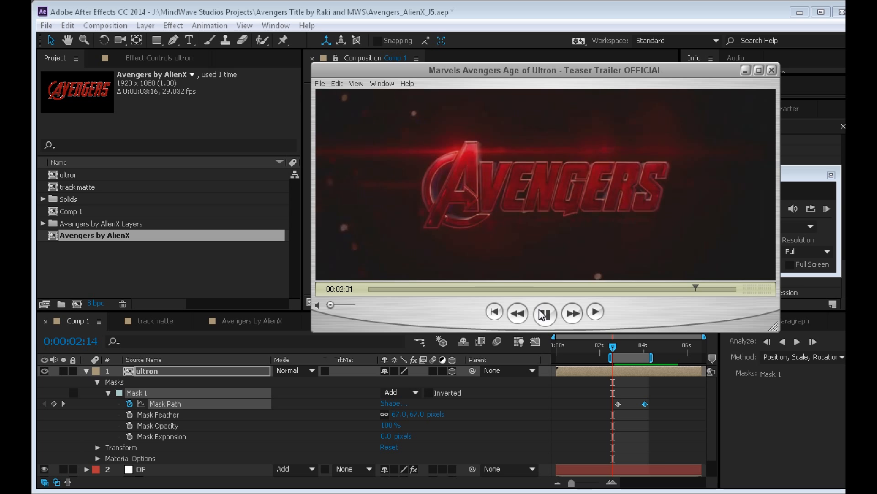
left_click(543, 315)
left_click(697, 18)
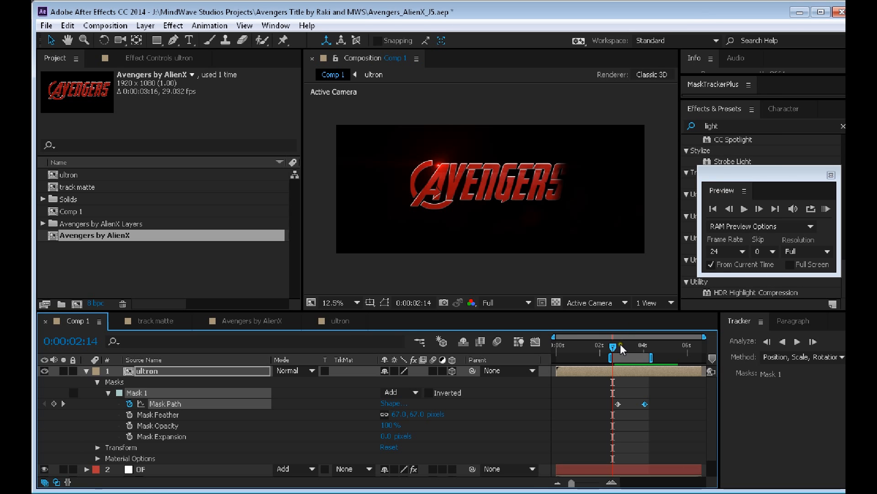
RAM preview the Age of Ultron text reveal from 0:00:02:14.
left_click(825, 210)
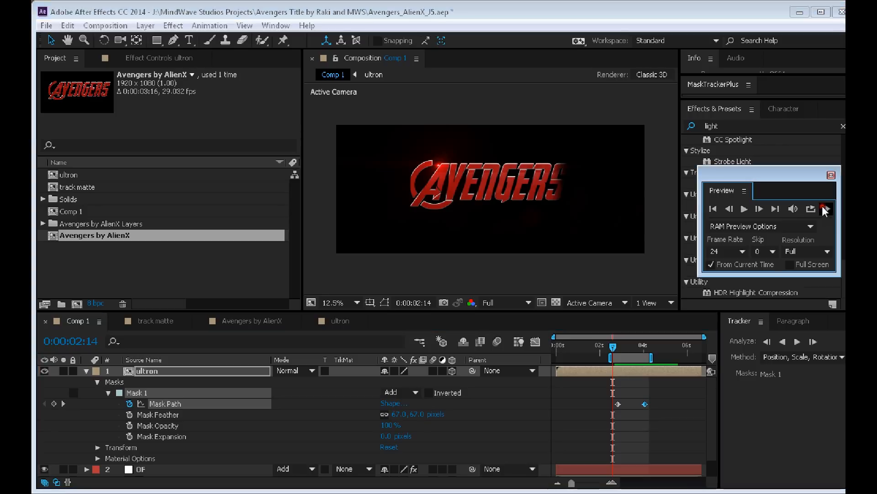
left_click(743, 210)
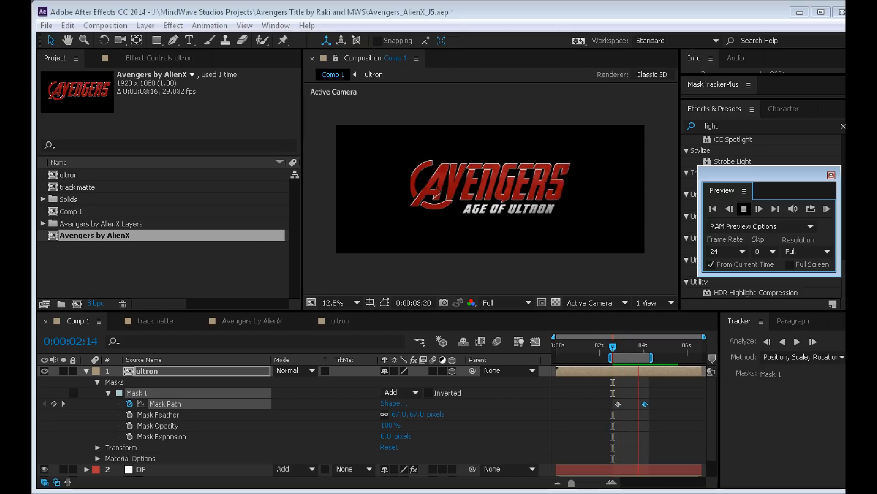
key("space")
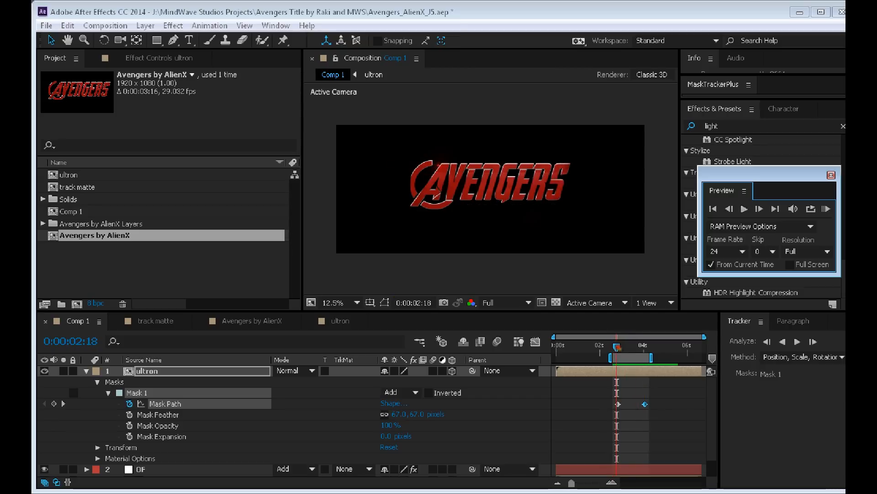
Move the ultron layer's ending Mask Path keyframe to about 5.3 seconds and extend the work area's end just past it.
left_click(645, 404)
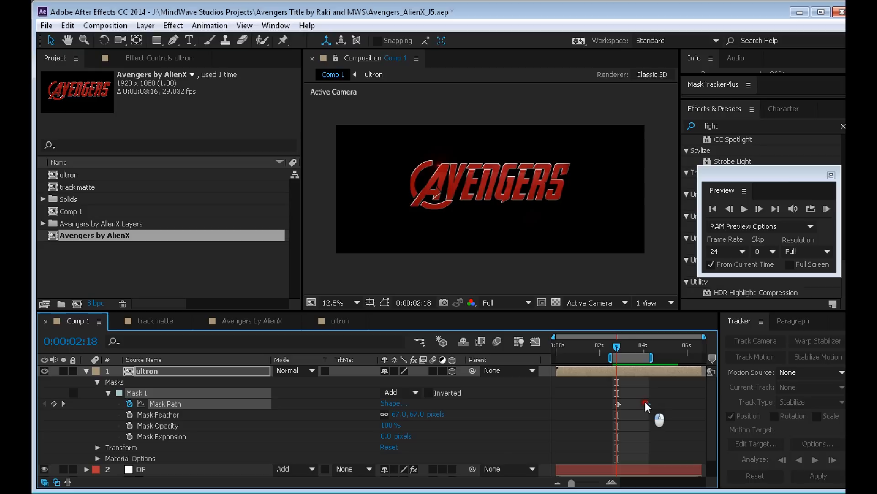
left_click_drag(646, 404, 670, 404)
left_click_drag(651, 358, 675, 357)
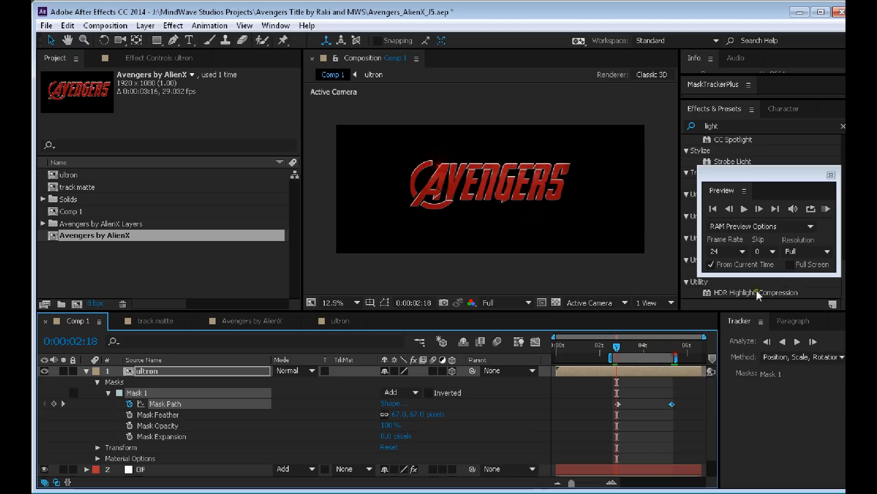
Lower the composition's preview resolution to Quarter and RAM preview the lengthened text reveal.
left_click(826, 210)
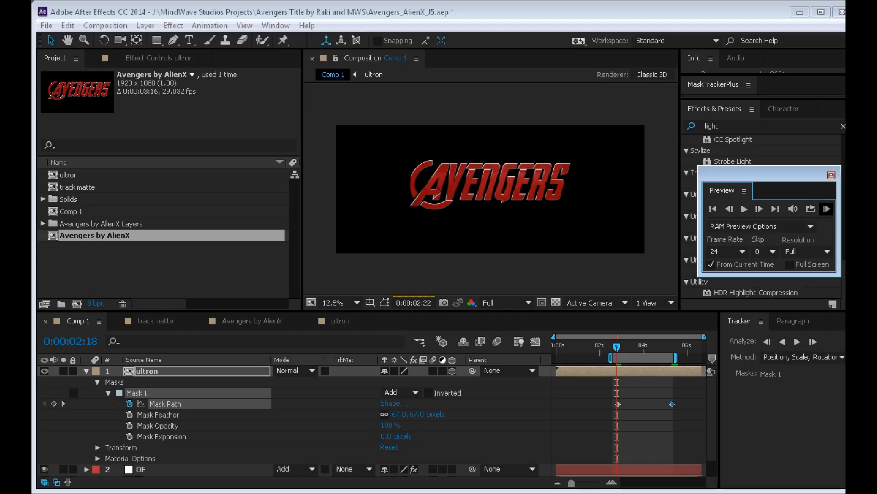
left_click(527, 302)
left_click(507, 379)
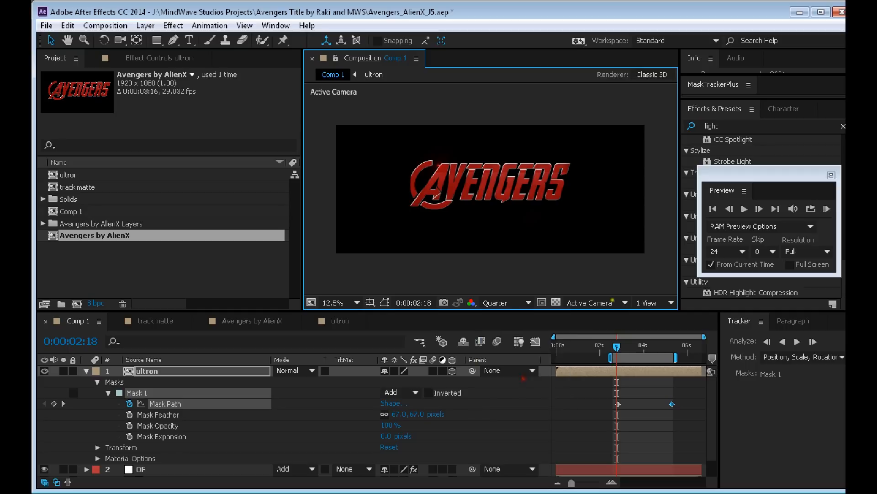
left_click(827, 209)
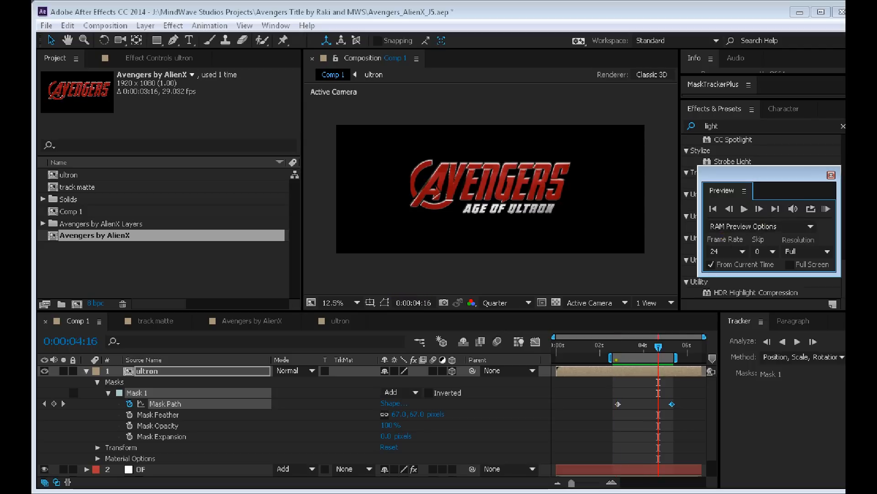
Extend the work area across the whole composition, return to 0:00:00:00 and collapse the ultron layer's properties.
left_click_drag(607, 365, 527, 365)
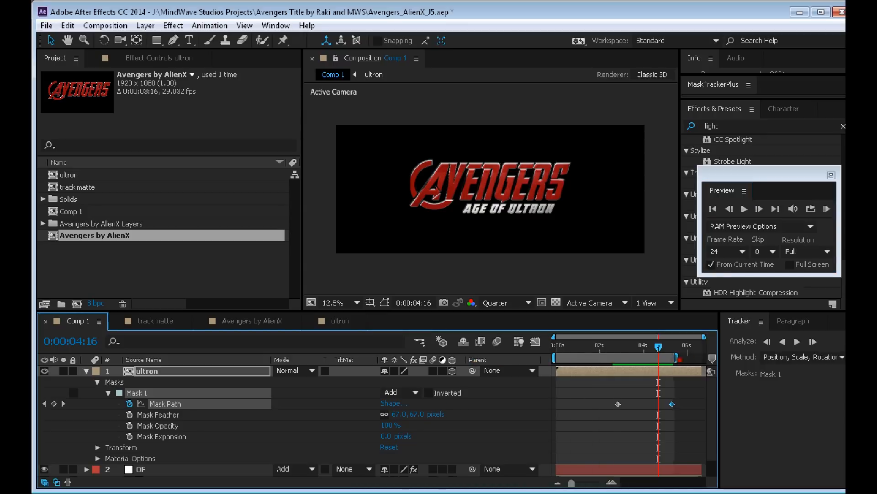
left_click_drag(676, 358, 703, 358)
left_click_drag(599, 346, 530, 352)
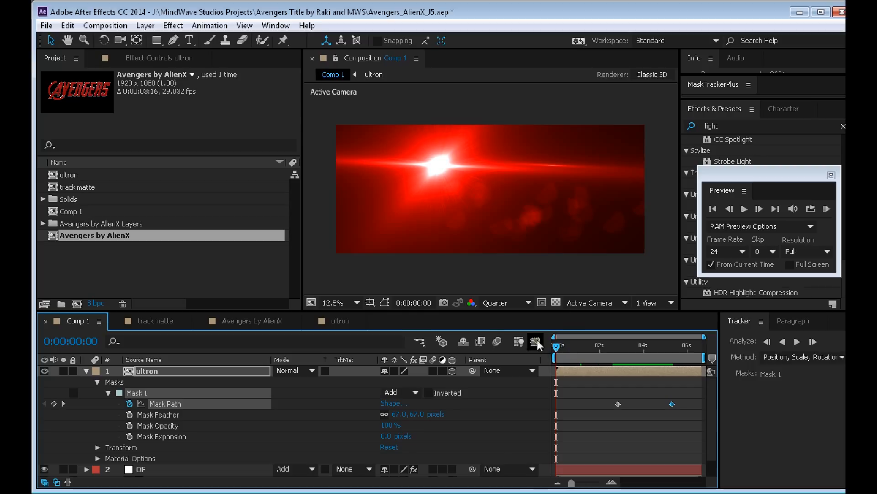
left_click(87, 371)
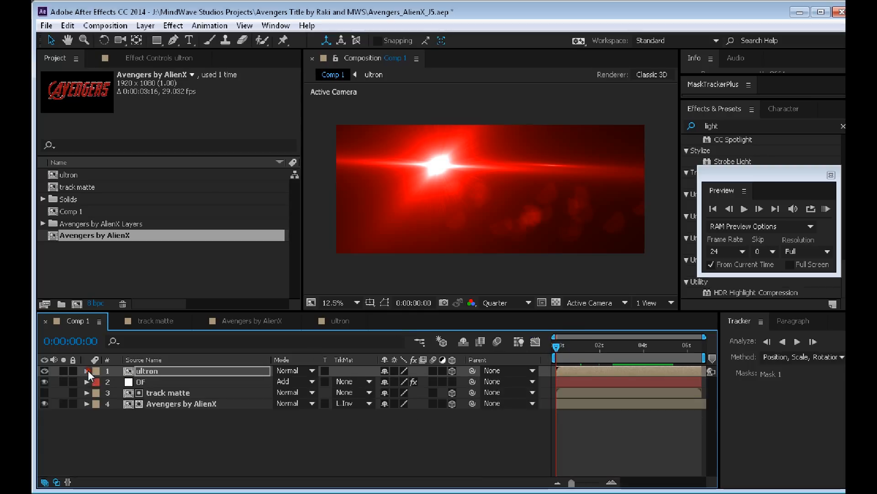
Add a two-node camera layer named Camera 1 with the 200mm preset and depth of field enabled.
left_click(132, 371)
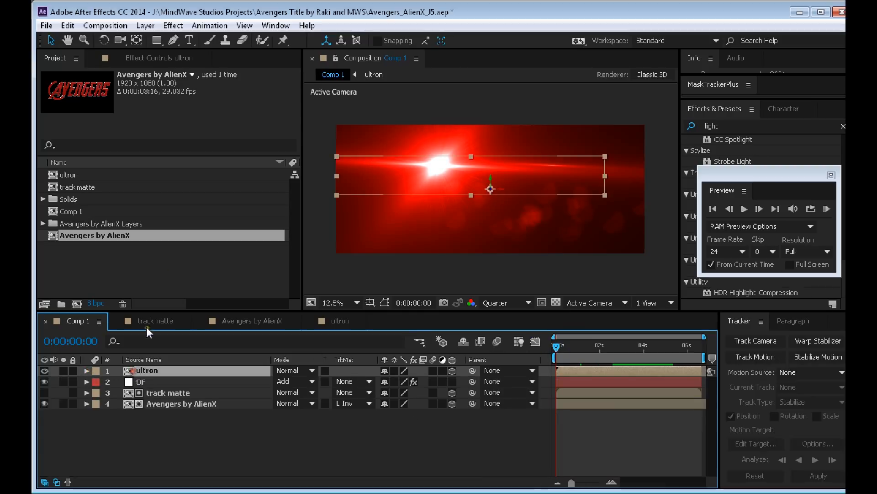
left_click(145, 26)
mouse_move(206, 18)
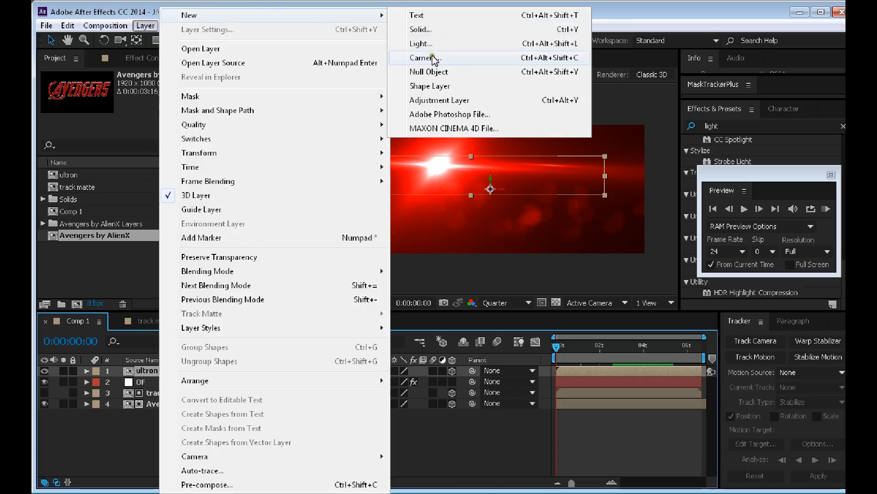
left_click(429, 58)
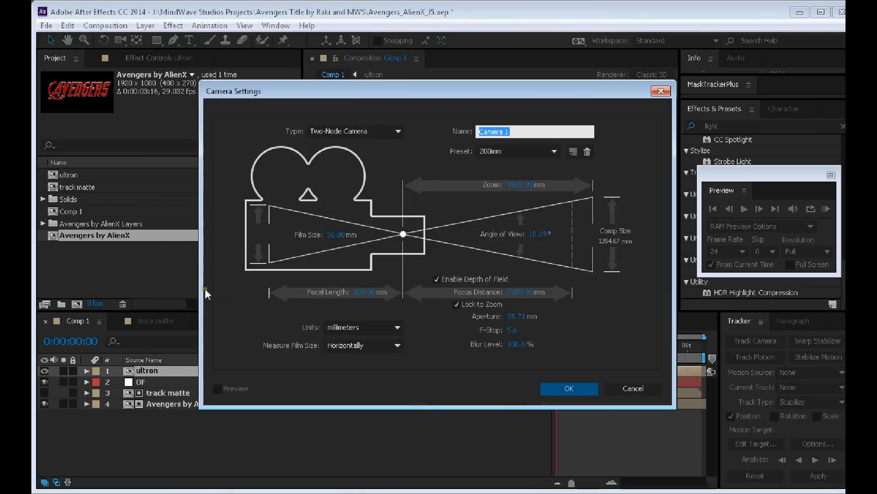
left_click(555, 386)
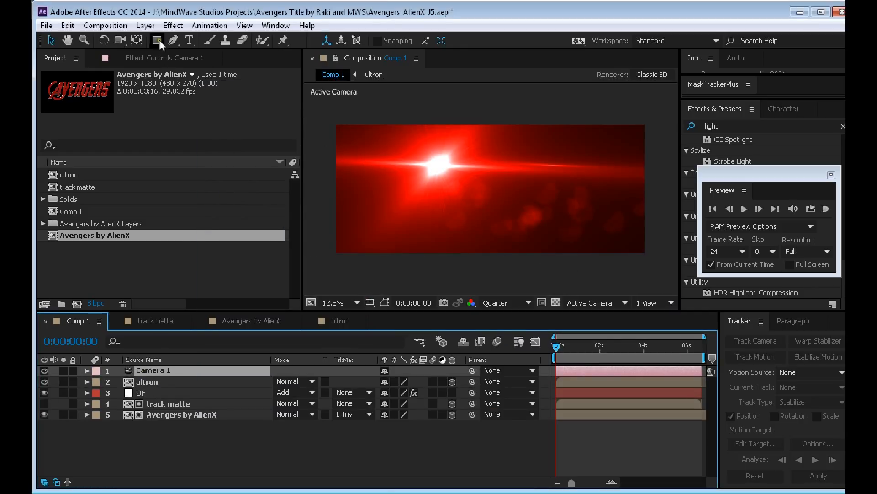
Add a null object as a 3D layer and parent Camera 1 to it.
left_click(149, 27)
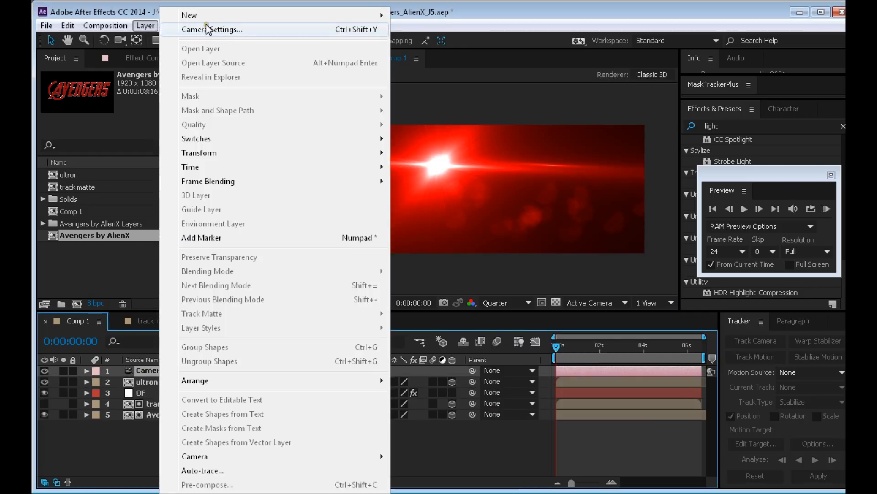
mouse_move(213, 18)
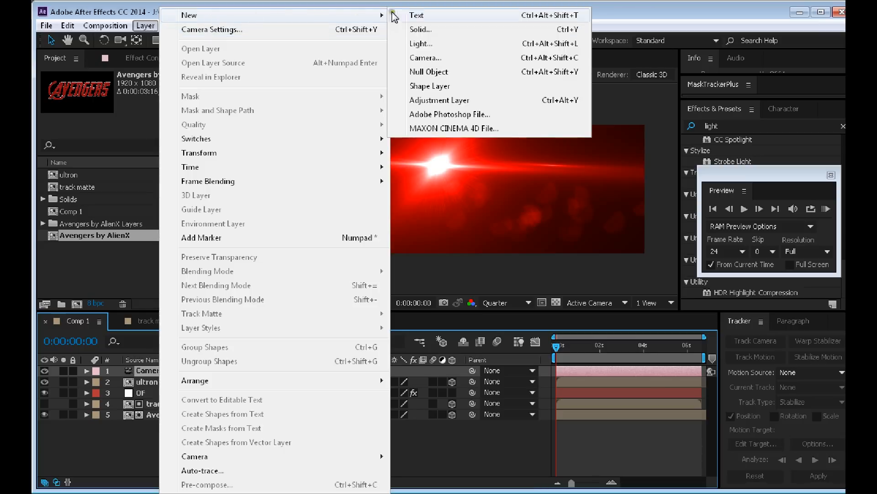
left_click(427, 73)
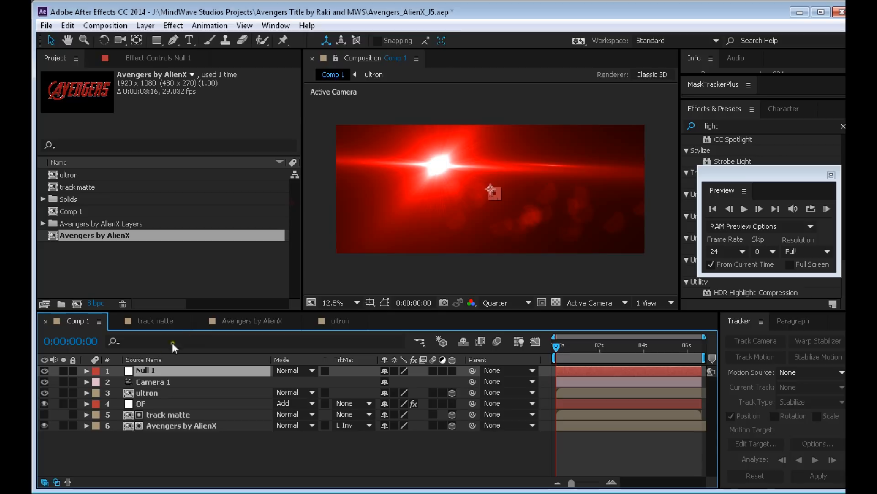
left_click(452, 371)
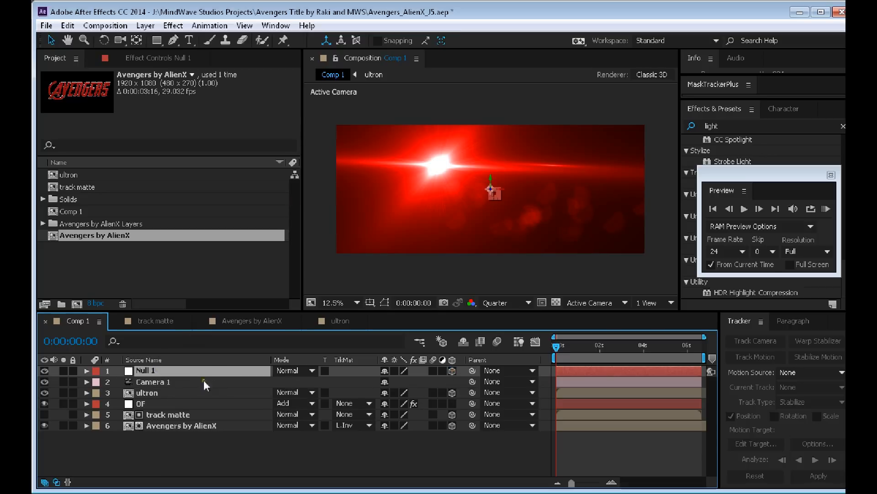
left_click(221, 383)
left_click_drag(472, 381, 176, 371)
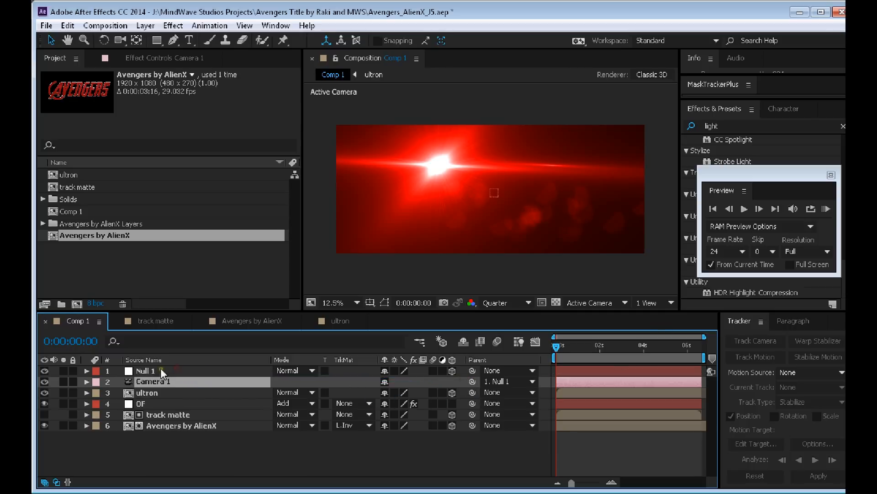
Set a Position keyframe on the Null 1 layer at 0:00:00:00.
left_click(159, 371)
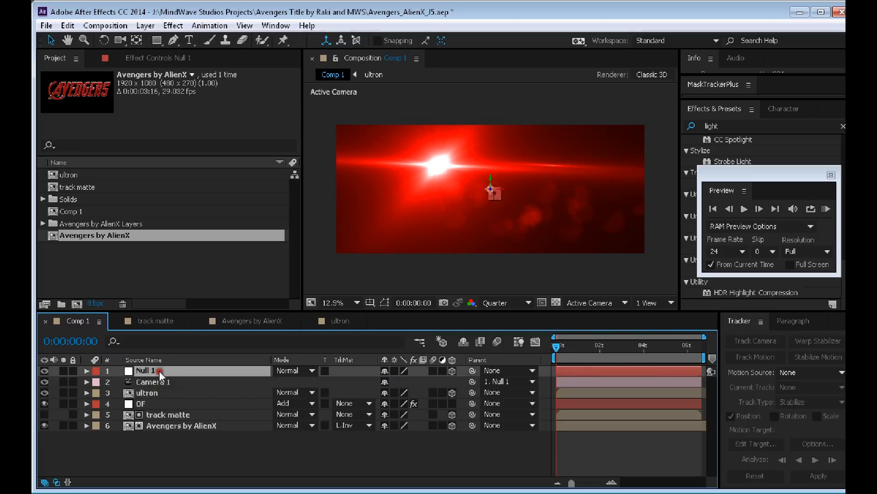
key("p")
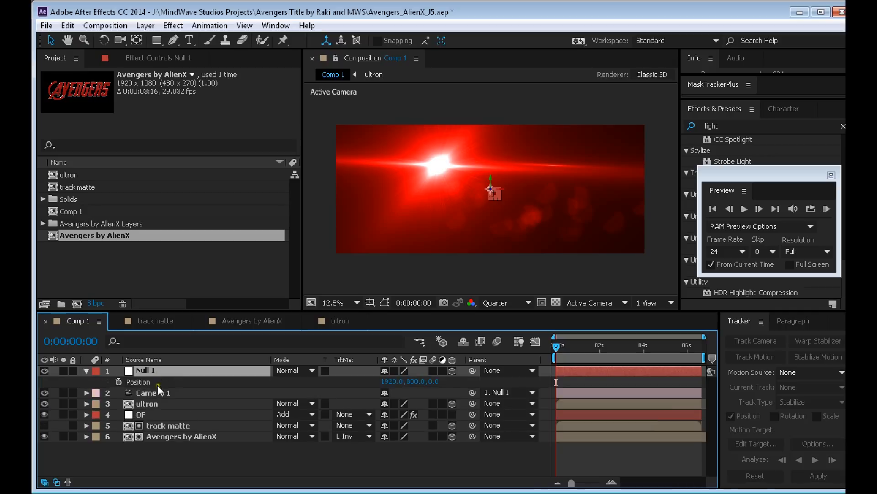
left_click(118, 382)
Scrub the composition to 0:00:04:07 and check the logo's movement in the teaser trailer around 00:02:00.
left_click_drag(556, 346, 655, 358)
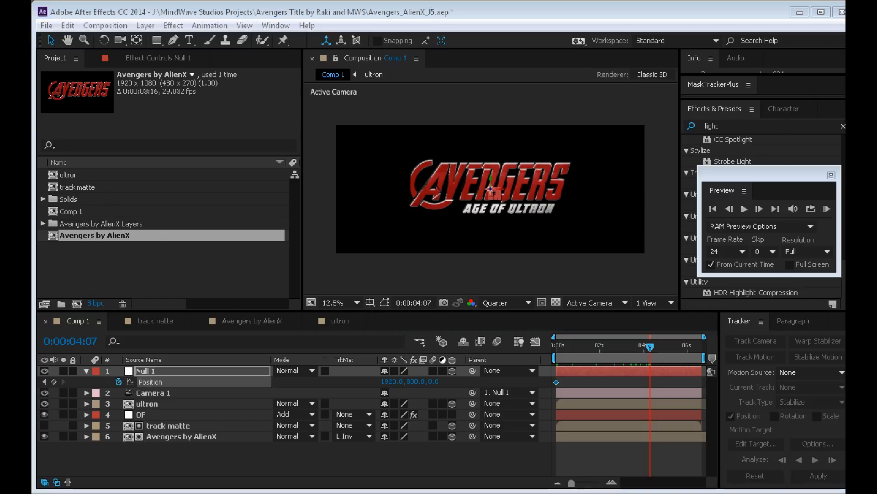
key("alt+Tab")
mouse_move(703, 281)
left_mouse_down()
mouse_move(681, 287)
mouse_move(694, 288)
left_mouse_up()
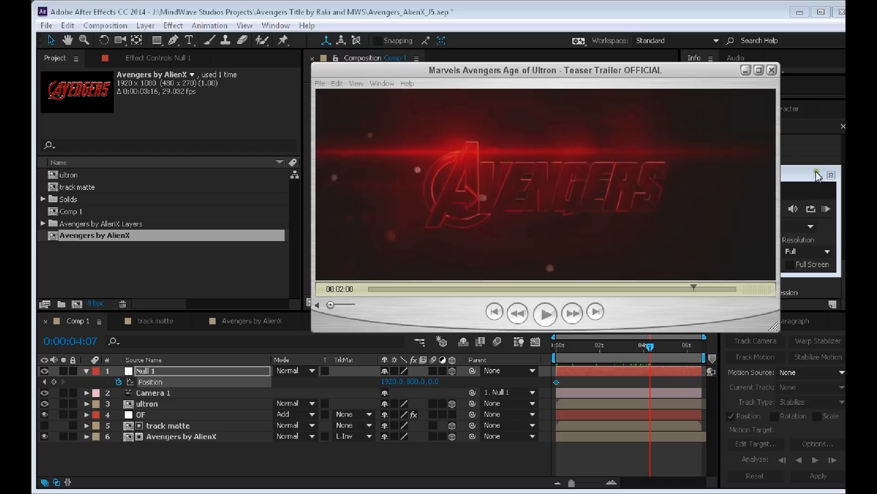
left_click(746, 70)
At 0:00:05:11, set the Null 1 layer's Z position to 4524 to push the camera toward the title.
left_click_drag(649, 350, 676, 346)
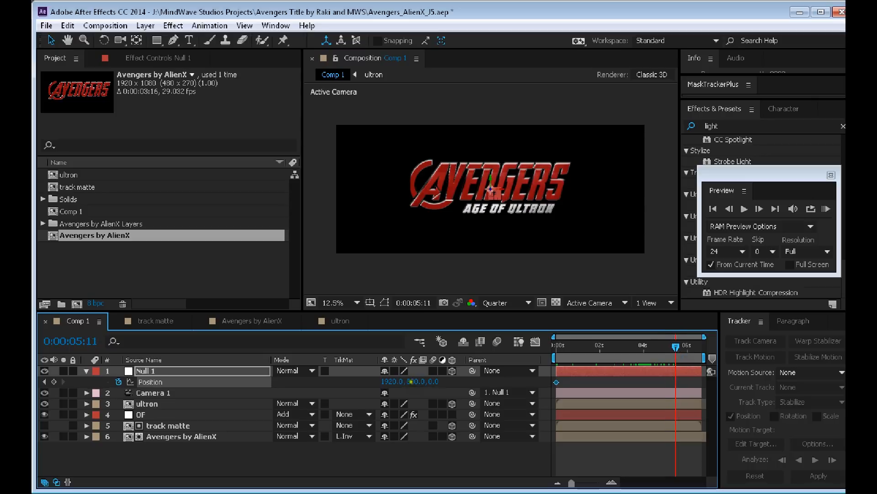
left_click_drag(432, 381, 612, 383)
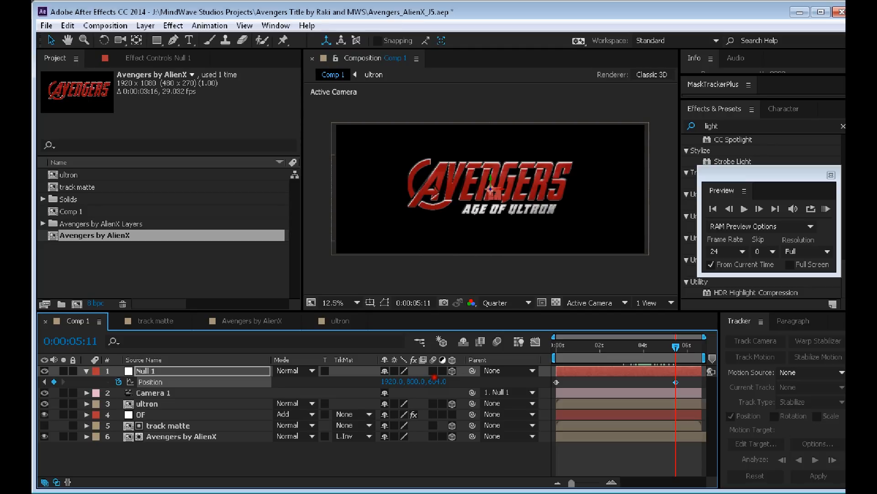
left_click_drag(437, 377, 451, 380)
left_click_drag(462, 380, 691, 382)
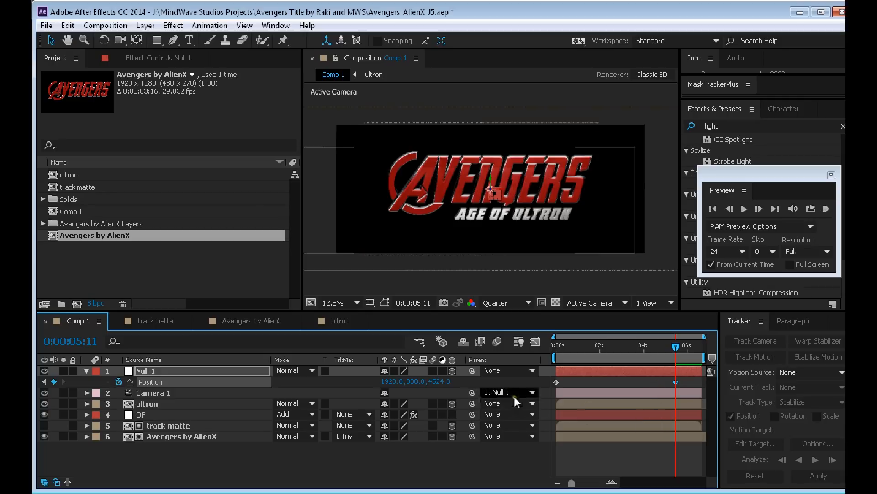
Apply Easy Ease to both Position keyframes of the Null 1 layer.
left_click_drag(684, 378, 549, 382)
right_click(555, 382)
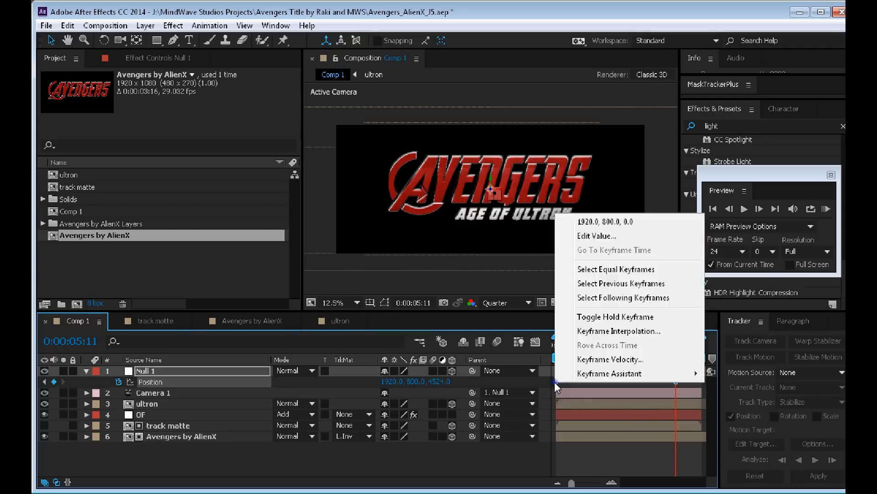
mouse_move(631, 373)
left_click(392, 289)
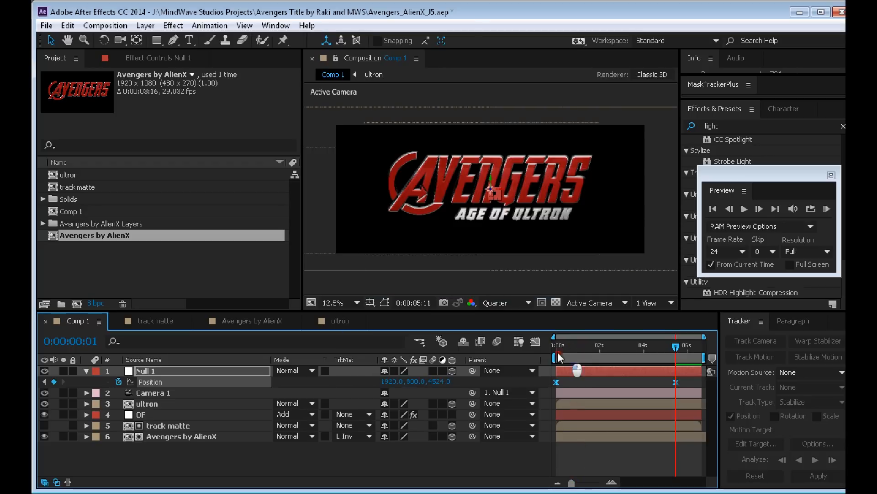
Return to 0:00:00:00 and start a RAM preview of the camera push, stopping it early.
left_click(563, 356)
left_click(826, 209)
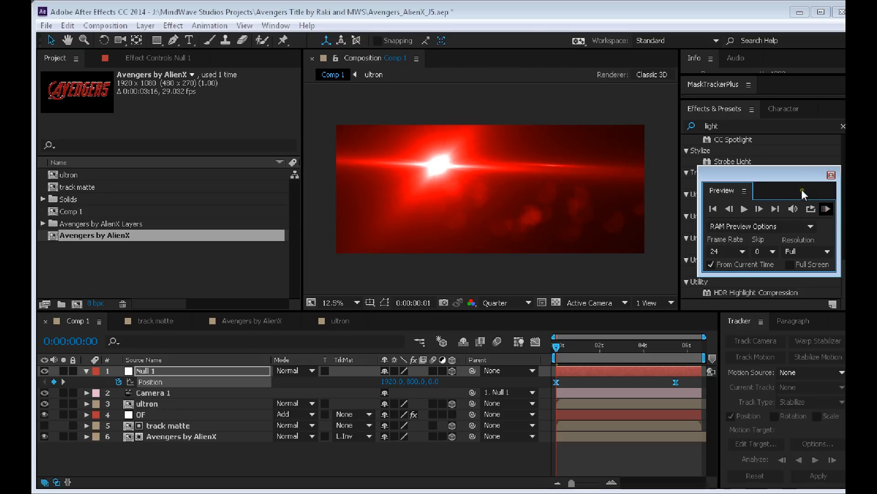
key("Escape")
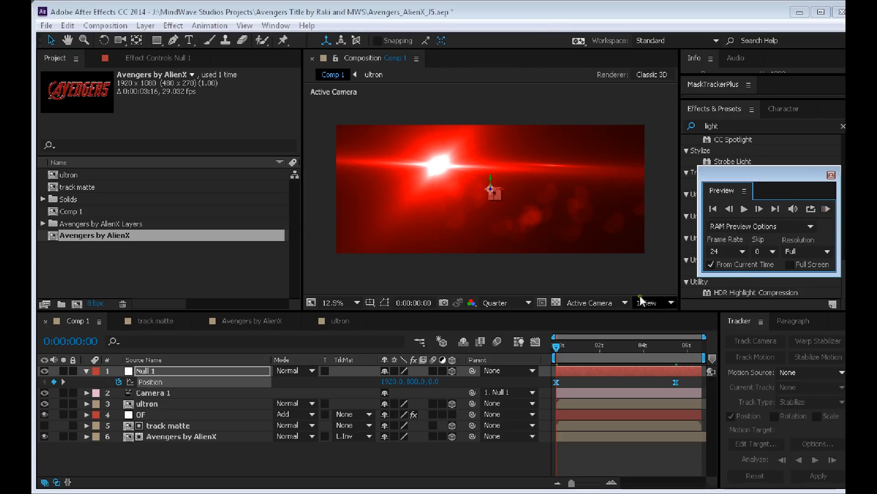
Import 025235578-dust-5.mov and add it to Comp 1 as the topmost layer.
key("ctrl+i")
key("Return")
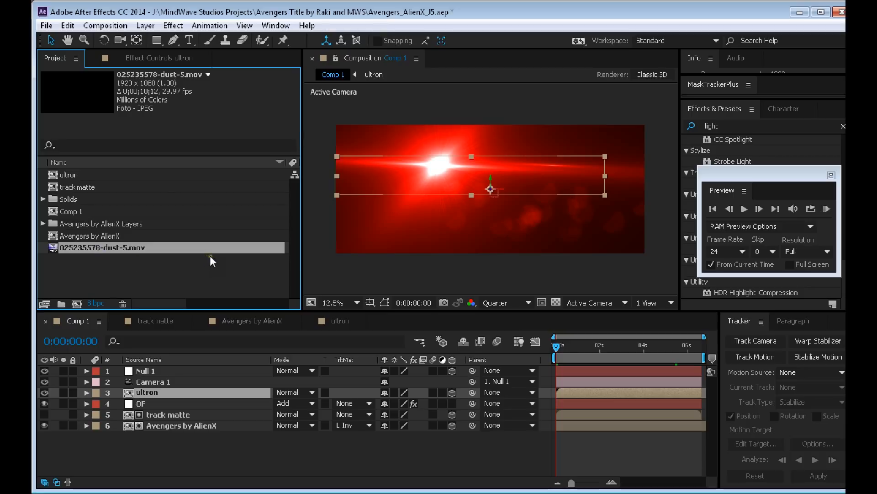
left_click_drag(558, 346, 649, 348)
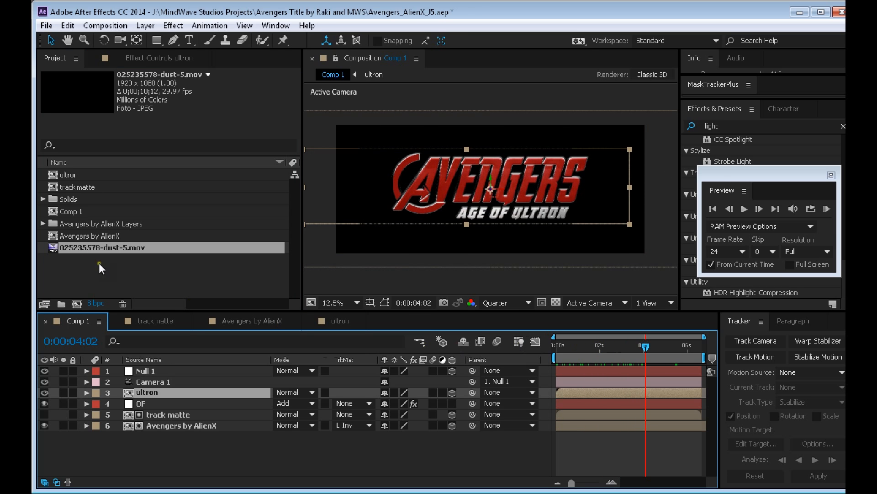
left_click_drag(86, 249, 111, 367)
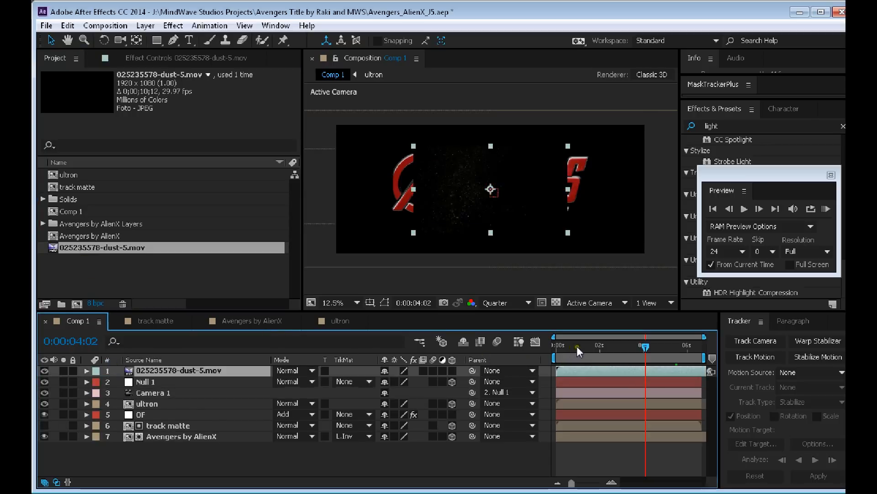
At 0:00:01:13, enlarge the dust layer to cover the whole frame and set its blending mode to Screen.
mouse_move(576, 346)
left_mouse_down()
mouse_move(563, 352)
mouse_move(591, 356)
left_mouse_up()
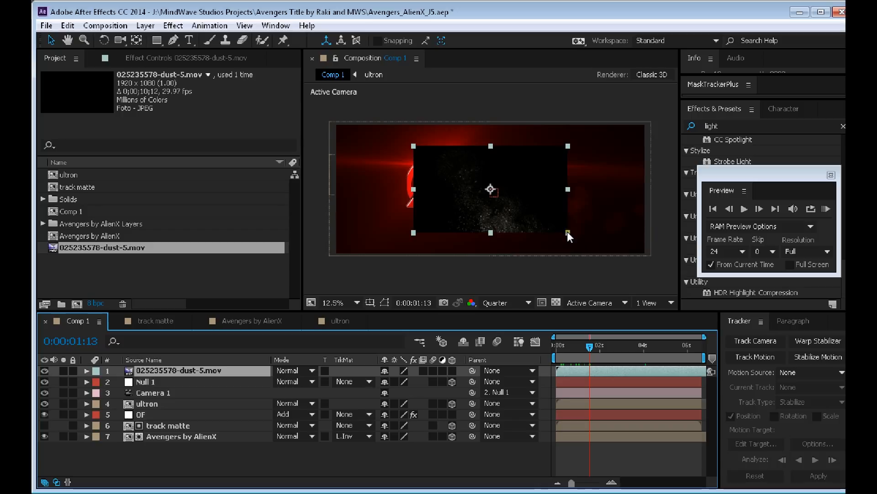
left_click_drag(568, 232, 656, 292)
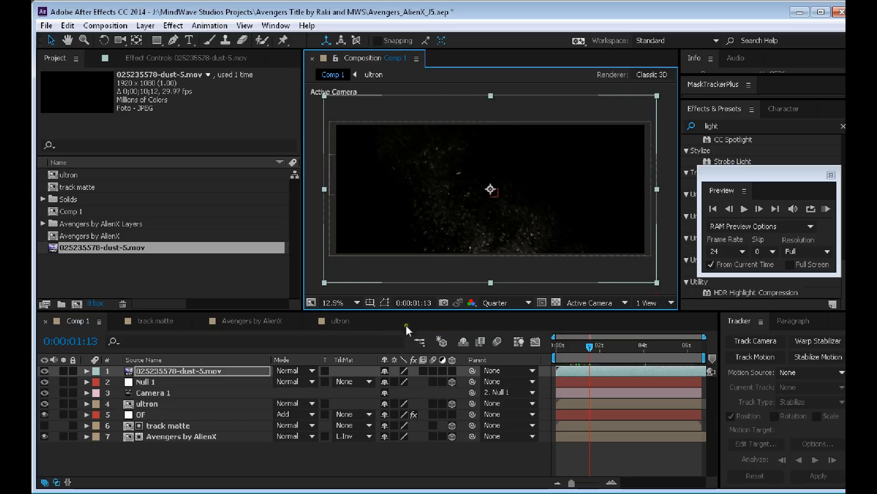
left_click(195, 368)
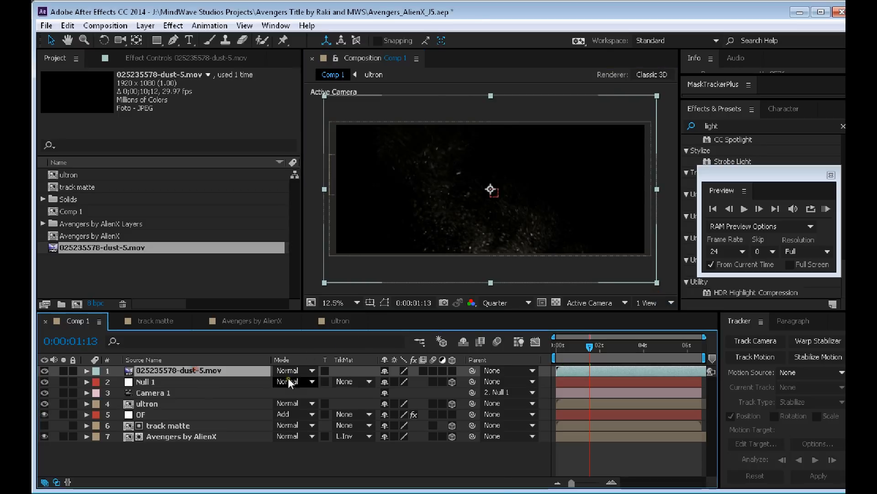
left_click(312, 370)
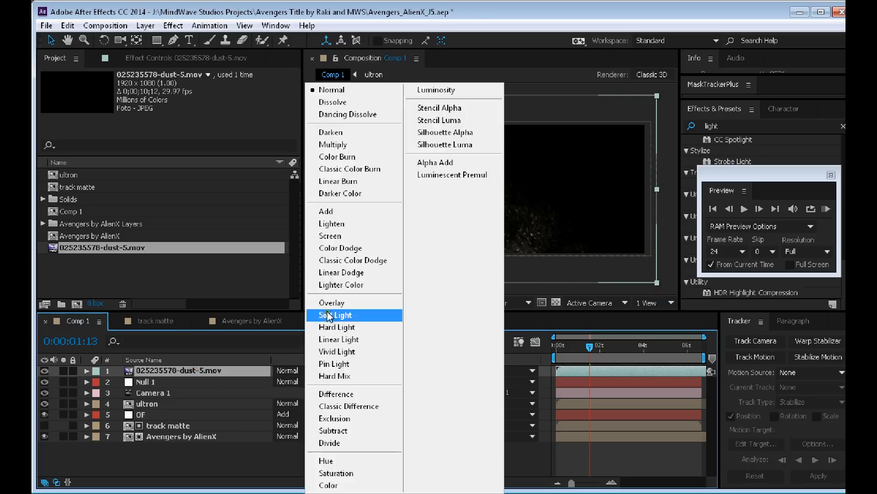
left_click(325, 237)
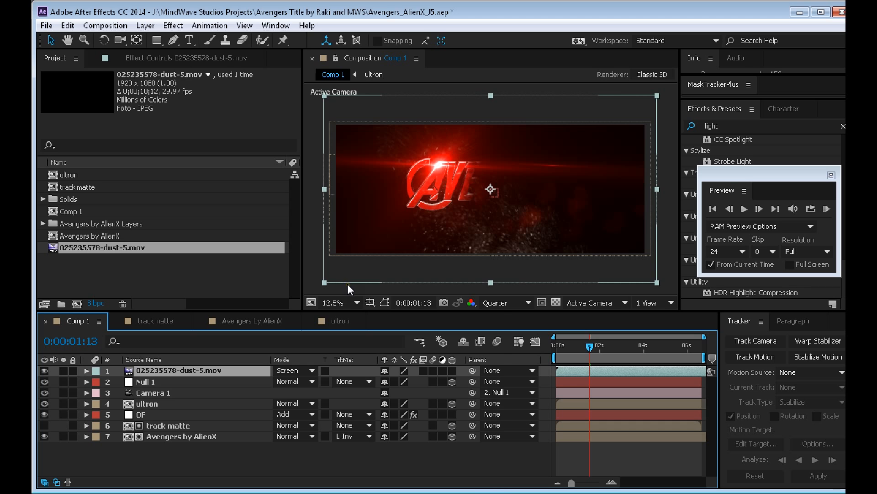
Compare the Hard Mix, Add and Screen blending modes on the dust layer, settling on Add.
left_click(314, 369)
left_click(327, 317)
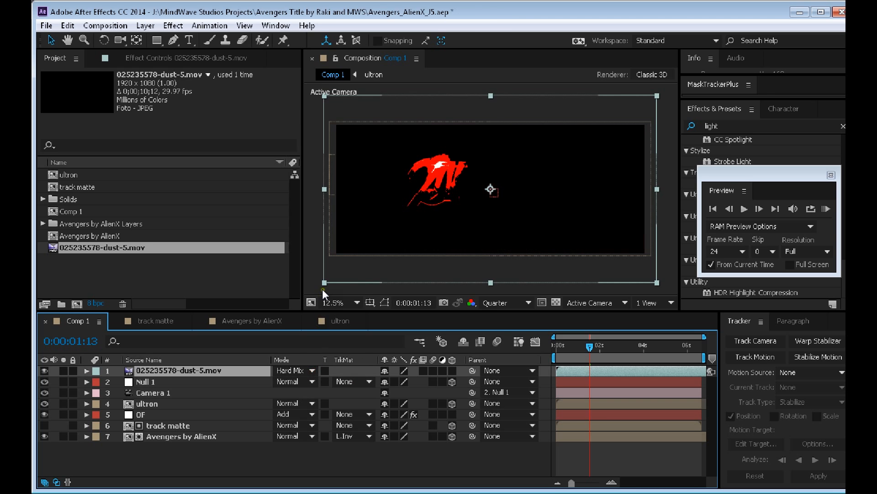
left_click(312, 370)
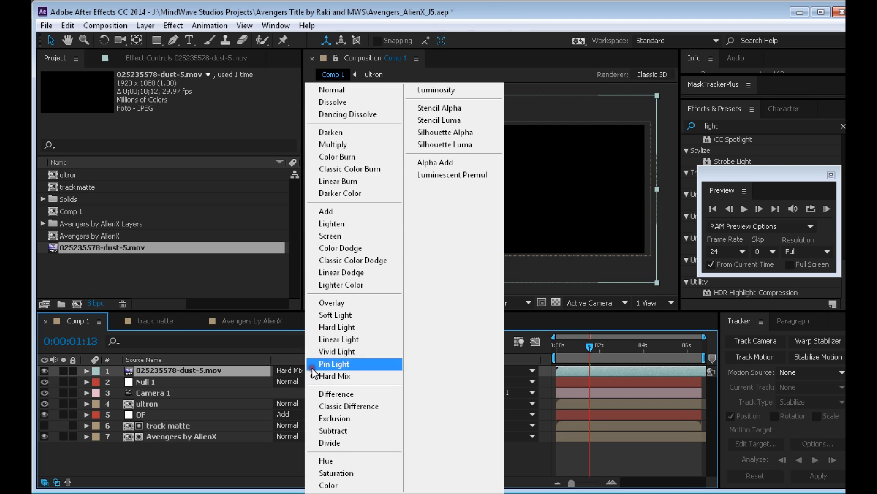
left_click(330, 211)
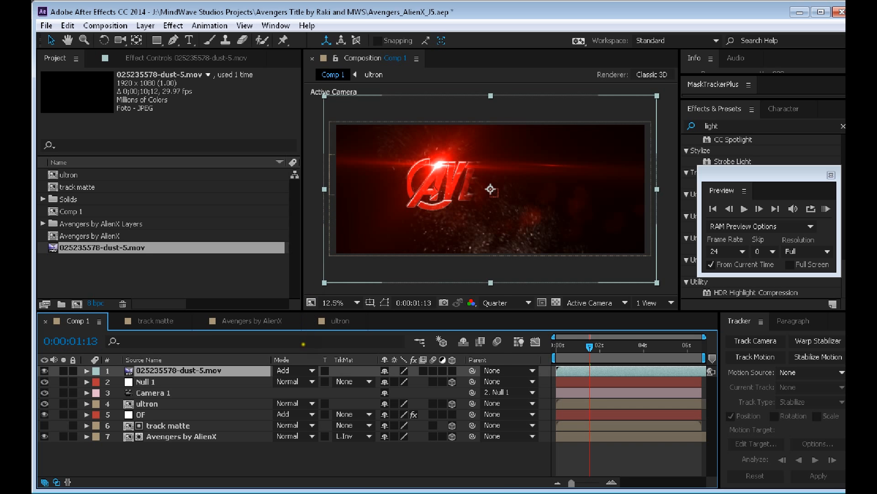
left_click(315, 370)
left_click(323, 220)
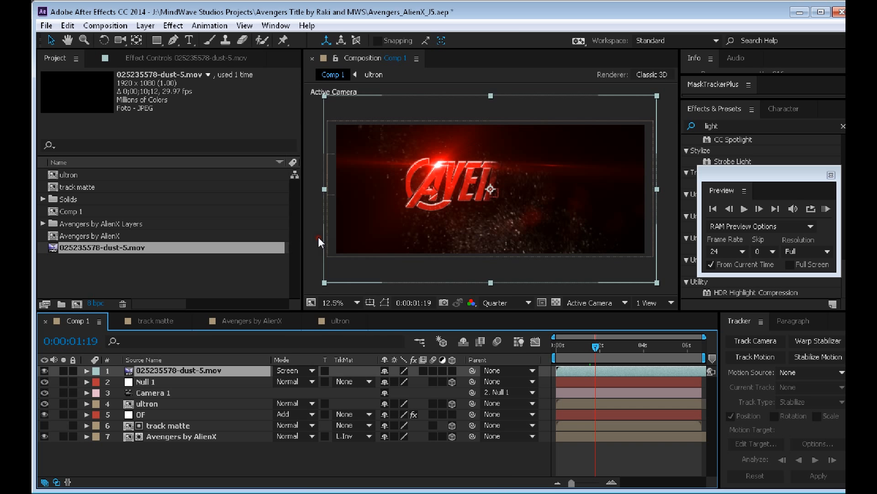
left_click(311, 370)
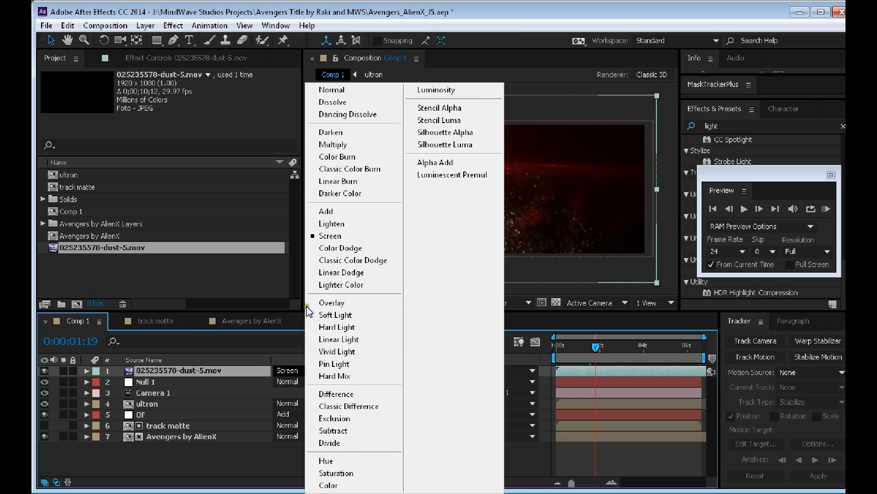
left_click(314, 211)
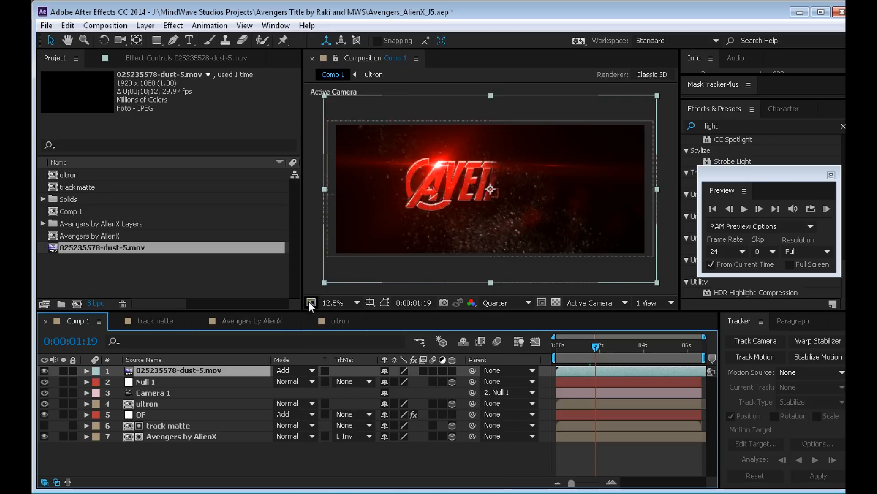
Make the dust layer 3D and shift it slightly earlier, checking its particles over the composition's first second.
left_click(452, 371)
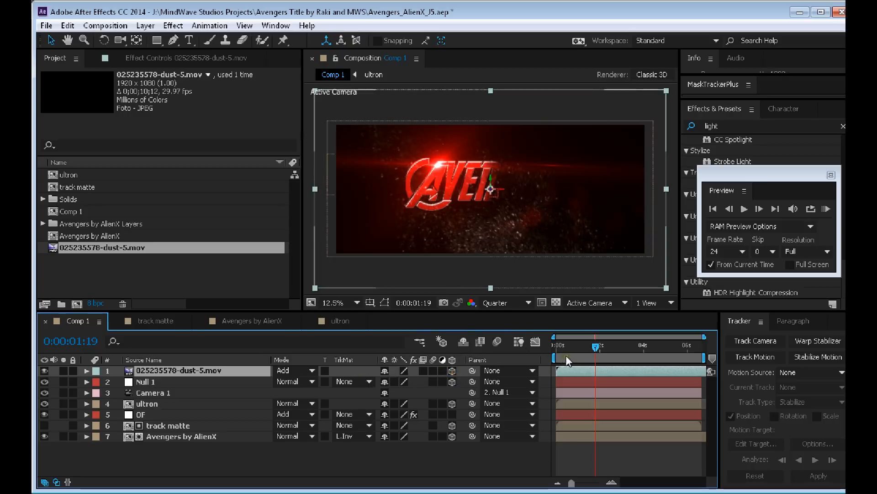
mouse_move(560, 349)
left_mouse_down()
mouse_move(546, 351)
mouse_move(577, 353)
left_mouse_up()
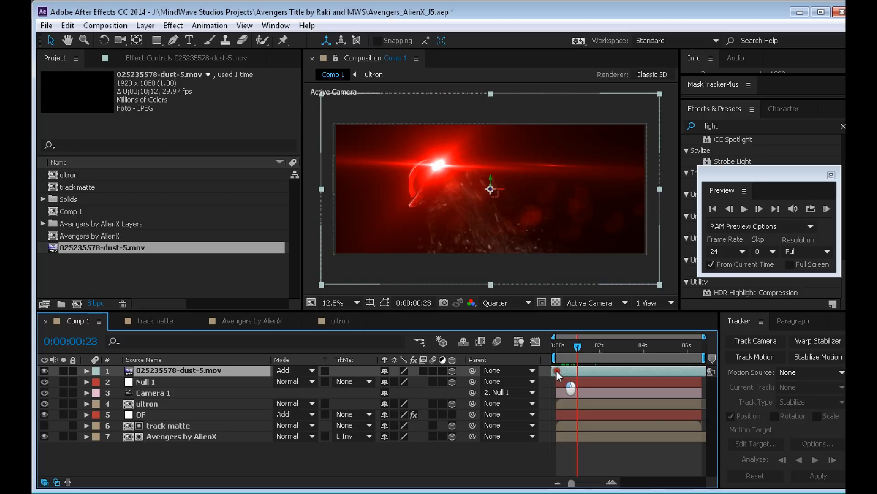
left_click(560, 347)
mouse_move(561, 348)
left_mouse_down()
mouse_move(581, 350)
mouse_move(573, 349)
left_mouse_up()
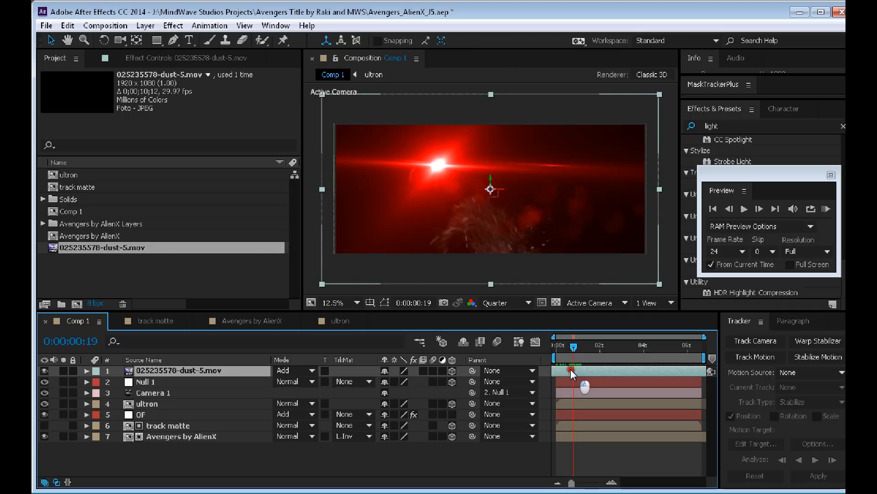
mouse_move(566, 346)
left_mouse_down()
mouse_move(546, 347)
mouse_move(660, 347)
mouse_move(565, 347)
left_mouse_up()
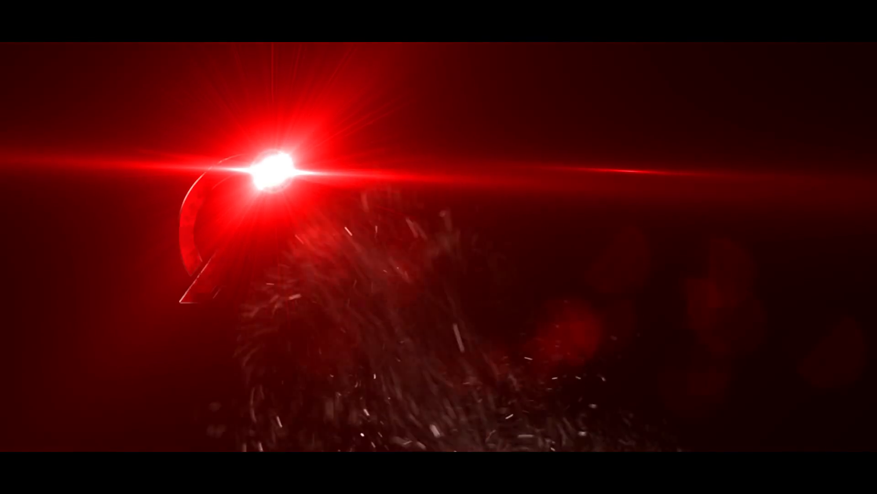